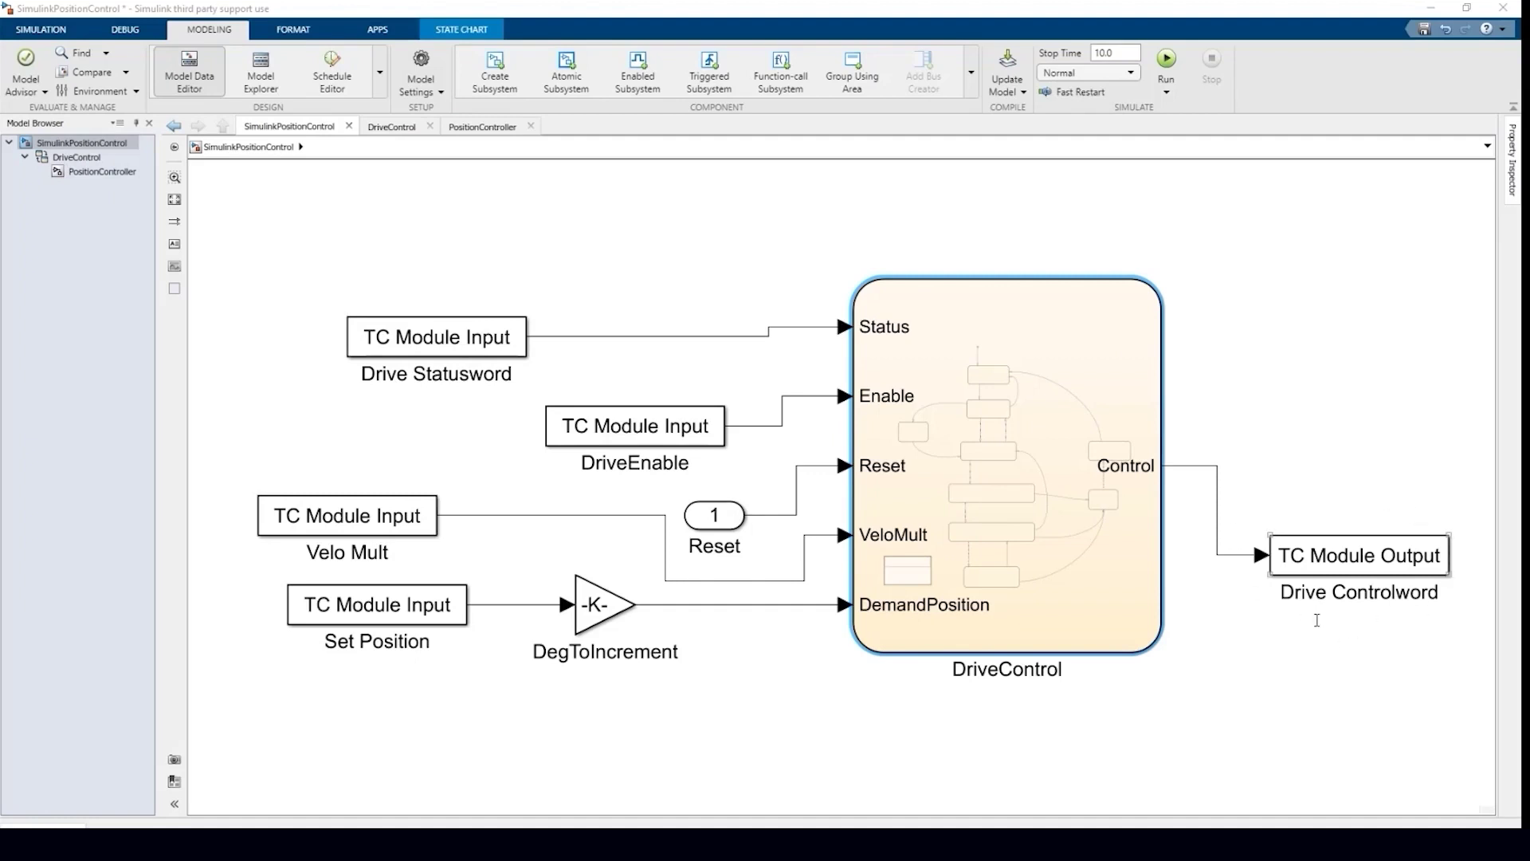
# Inspect the DriveControl state chart and PositionController function, then return to the top-level diagram
pyautogui.doubleClick(1020, 395)
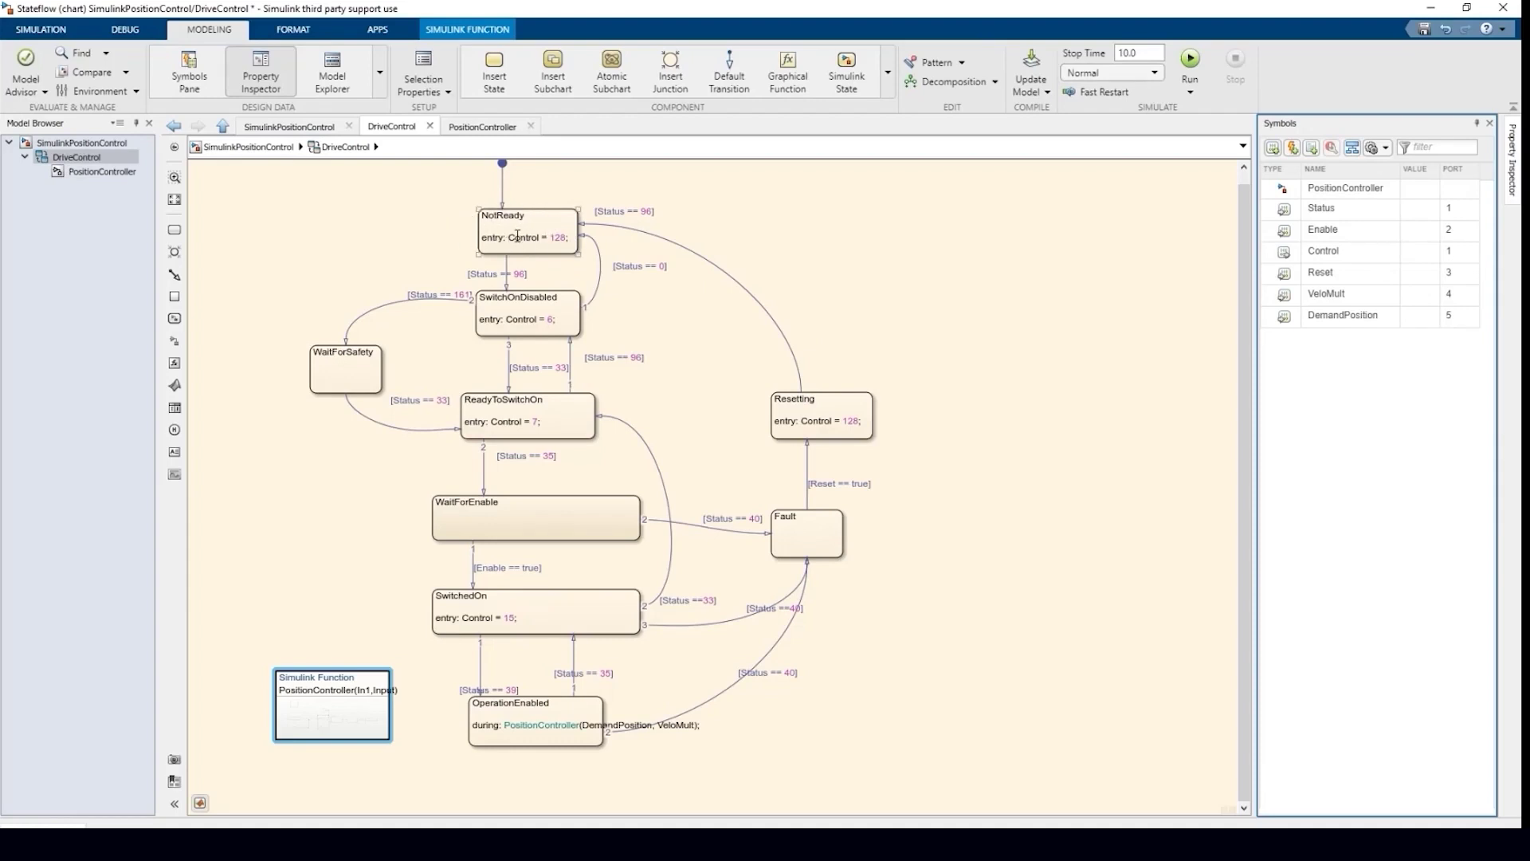
pyautogui.click(589, 468)
pyautogui.click(531, 729)
pyautogui.click(655, 719)
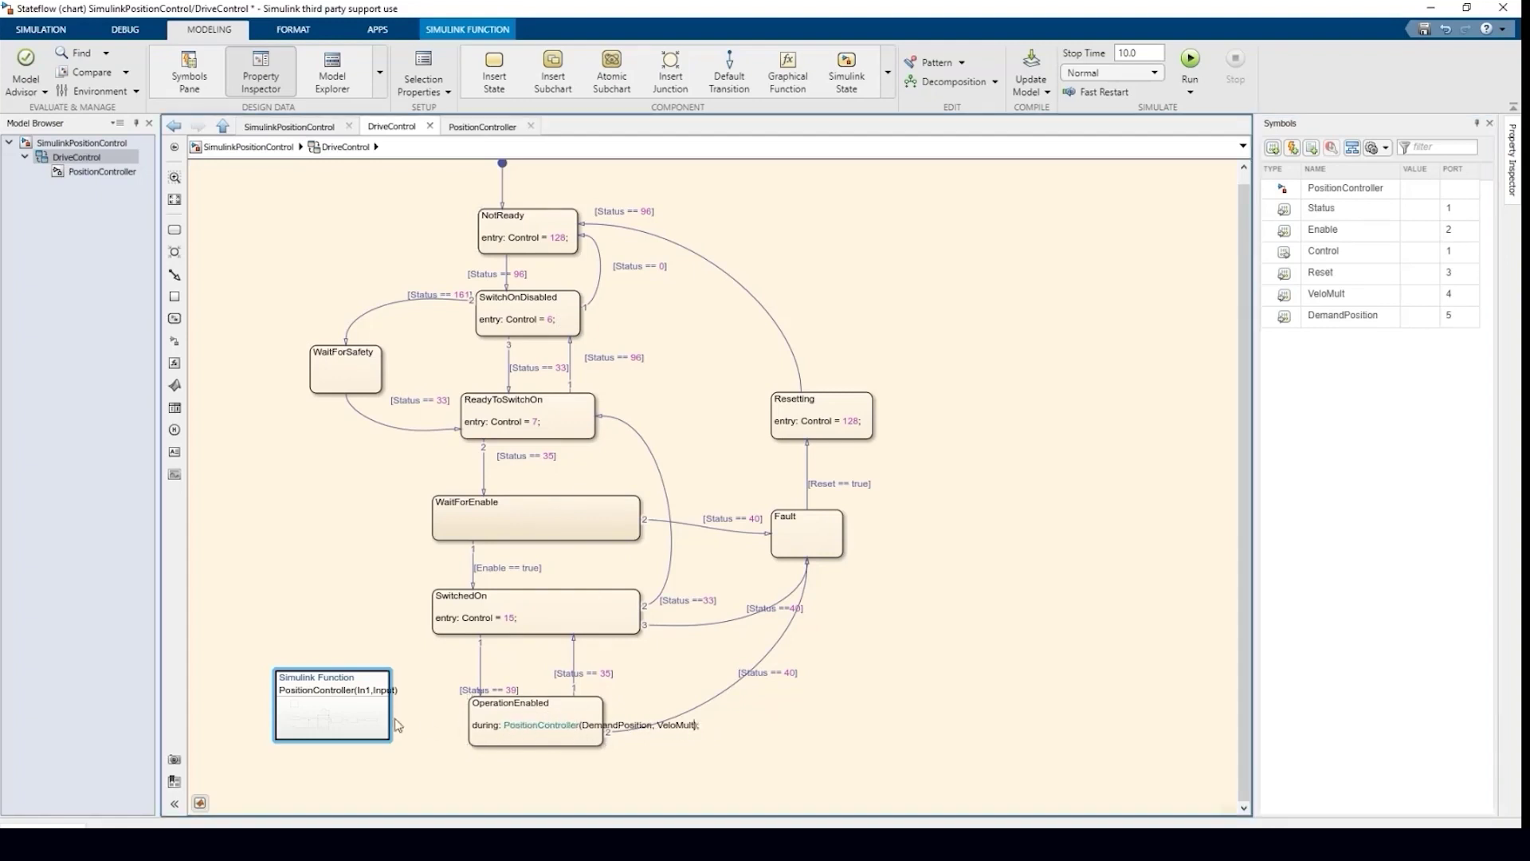
pyautogui.doubleClick(340, 711)
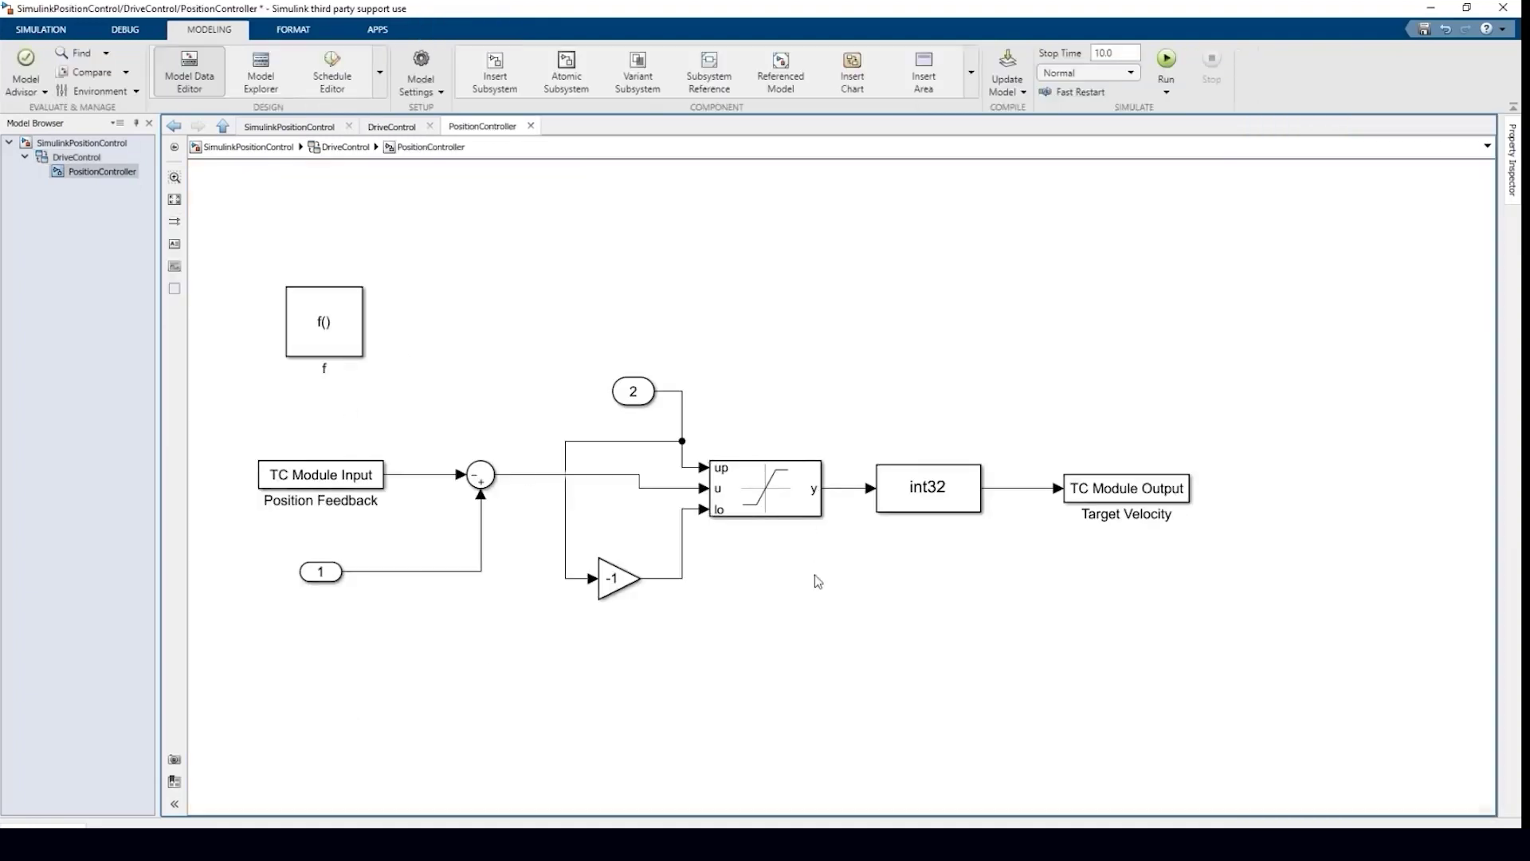
pyautogui.click(247, 148)
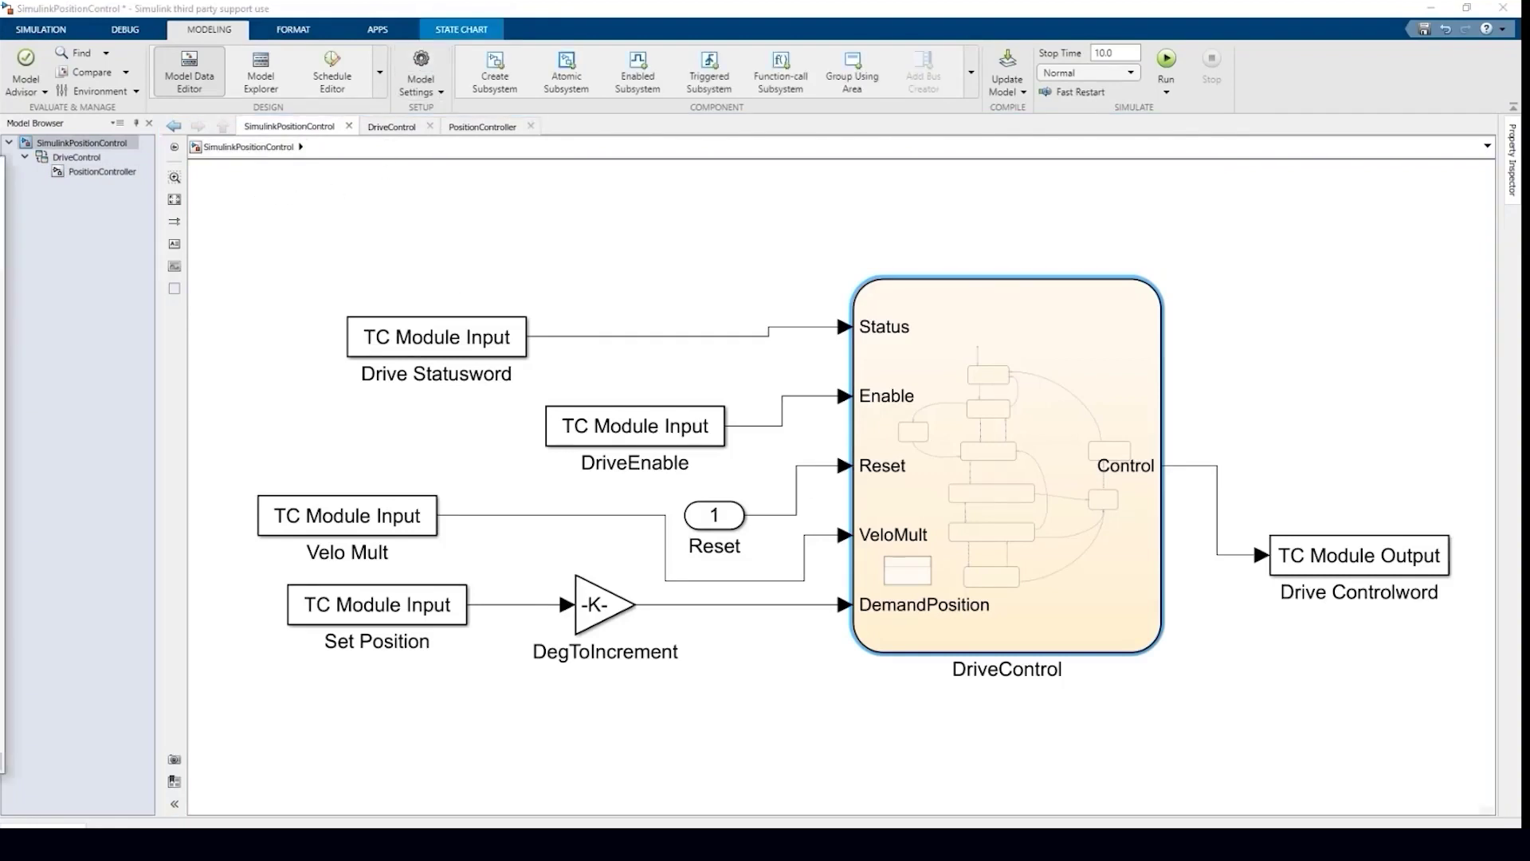
# Set TwinCatGrt.tlc as the code generation system target file
pyautogui.hotkey('ctrl', 'e')
pyautogui.click(357, 292)
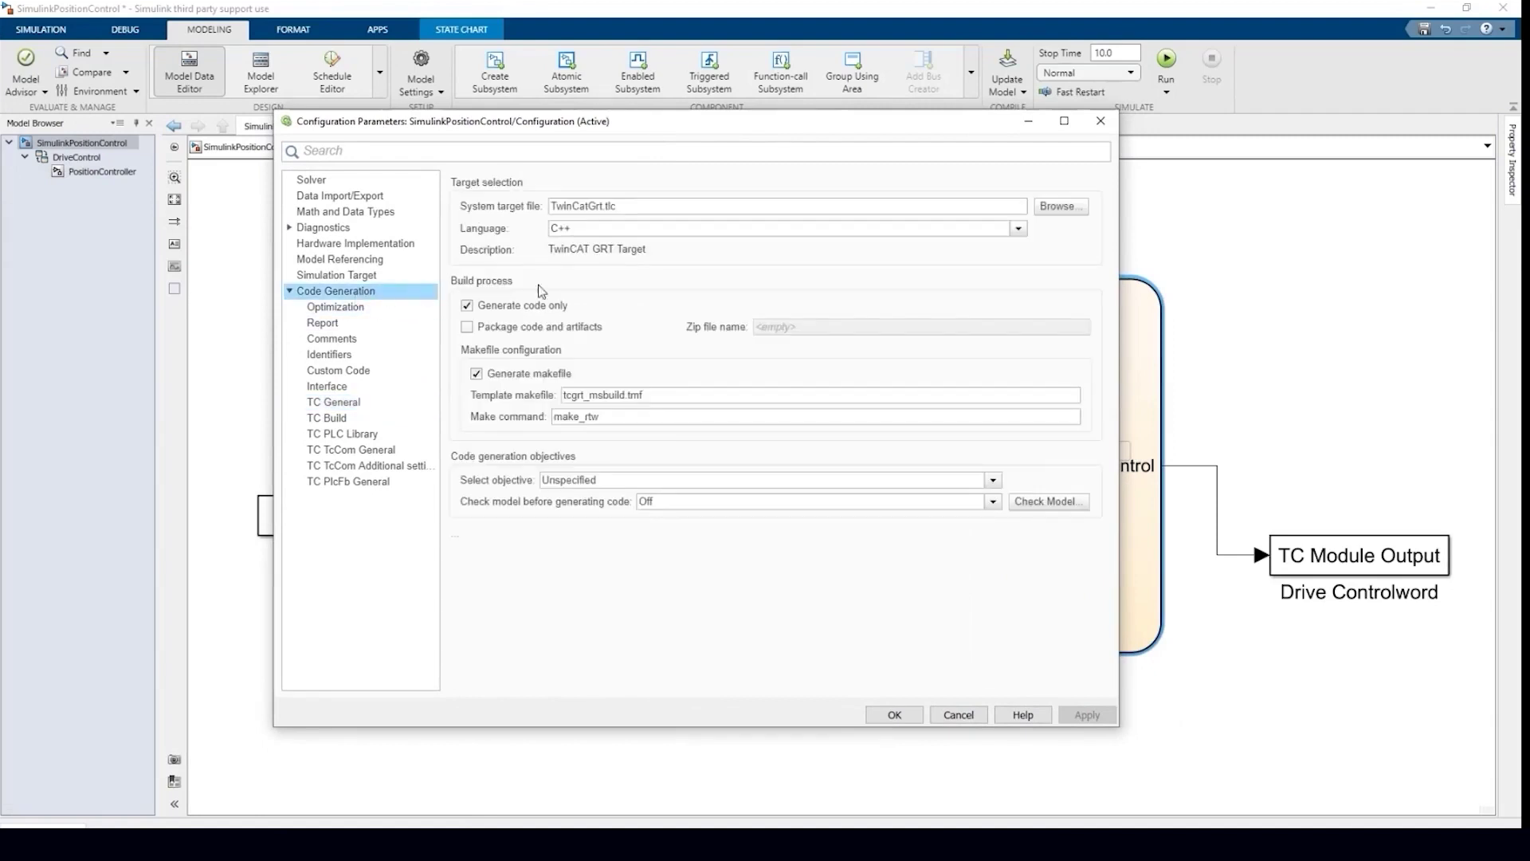
pyautogui.click(1060, 206)
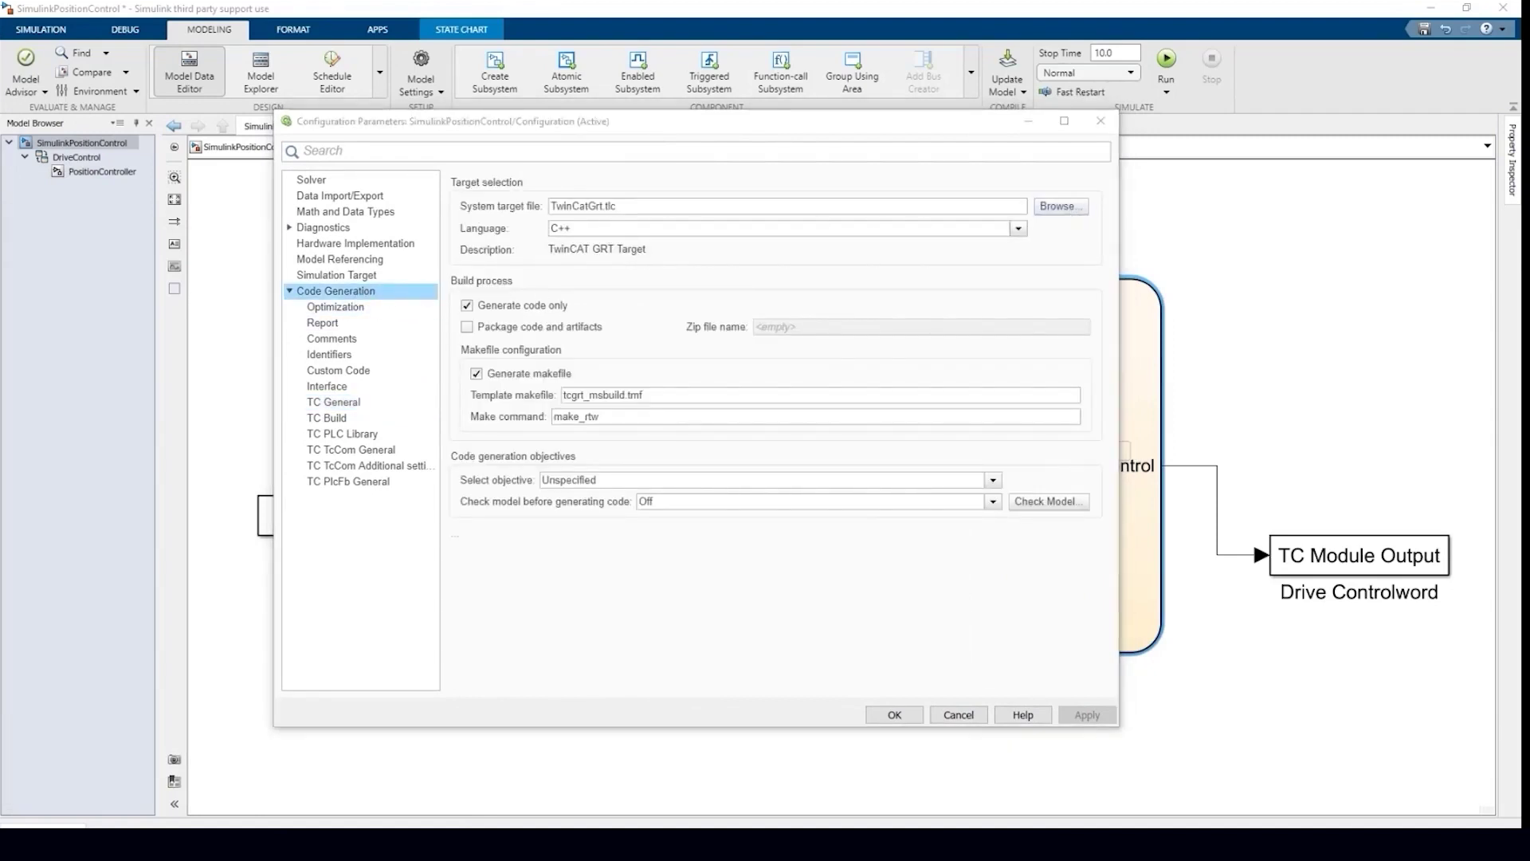
pyautogui.moveTo(453, 301); pyautogui.dragTo(679, 301)
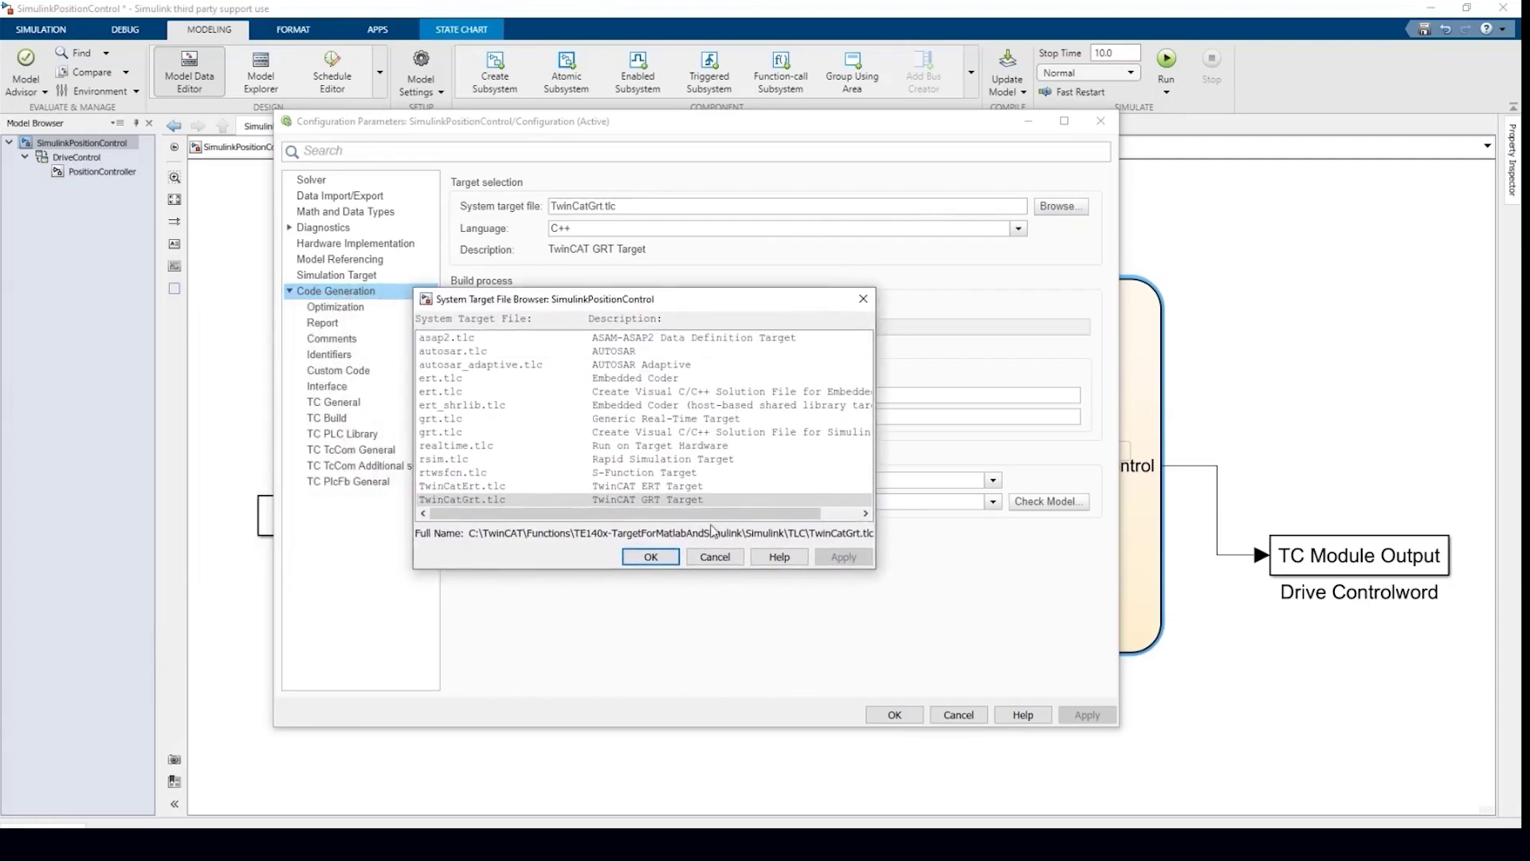
pyautogui.click(478, 500)
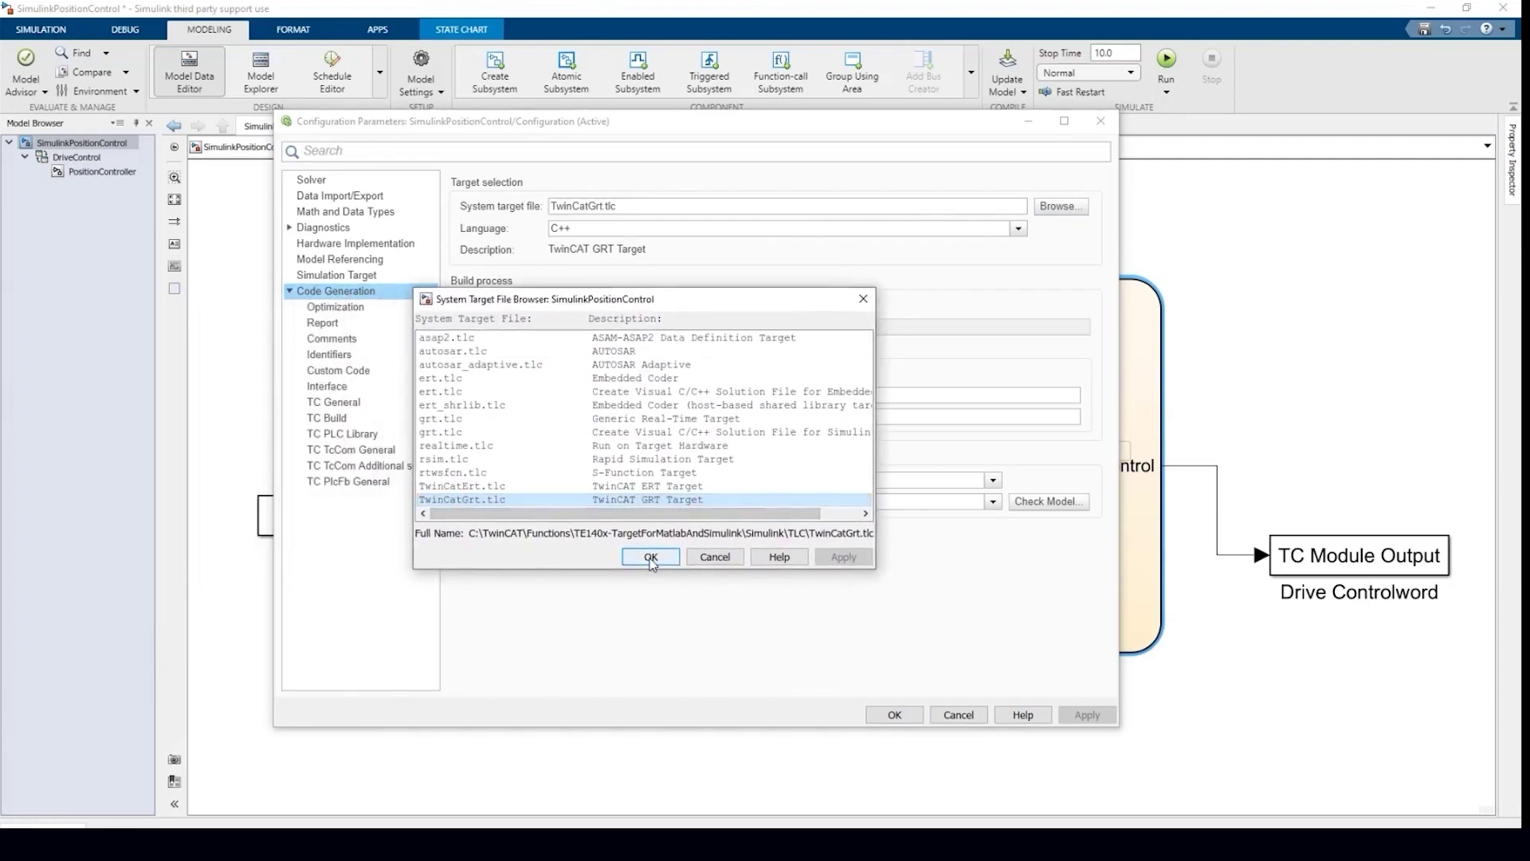
pyautogui.click(651, 557)
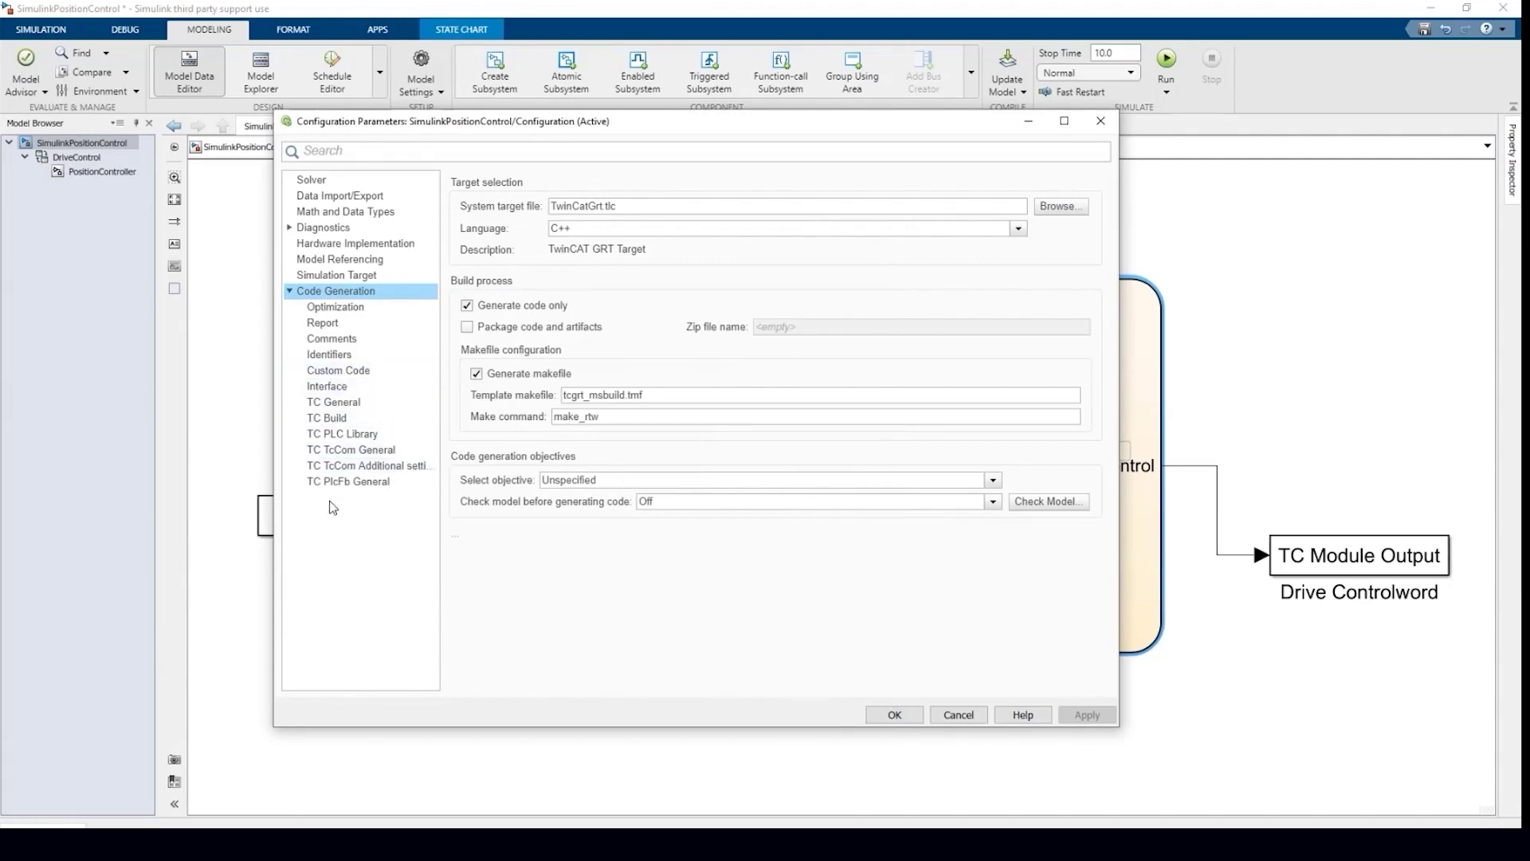
# Set the TwinCAT vendor name to MatlabExpo and check the TC Build settings
pyautogui.click(333, 402)
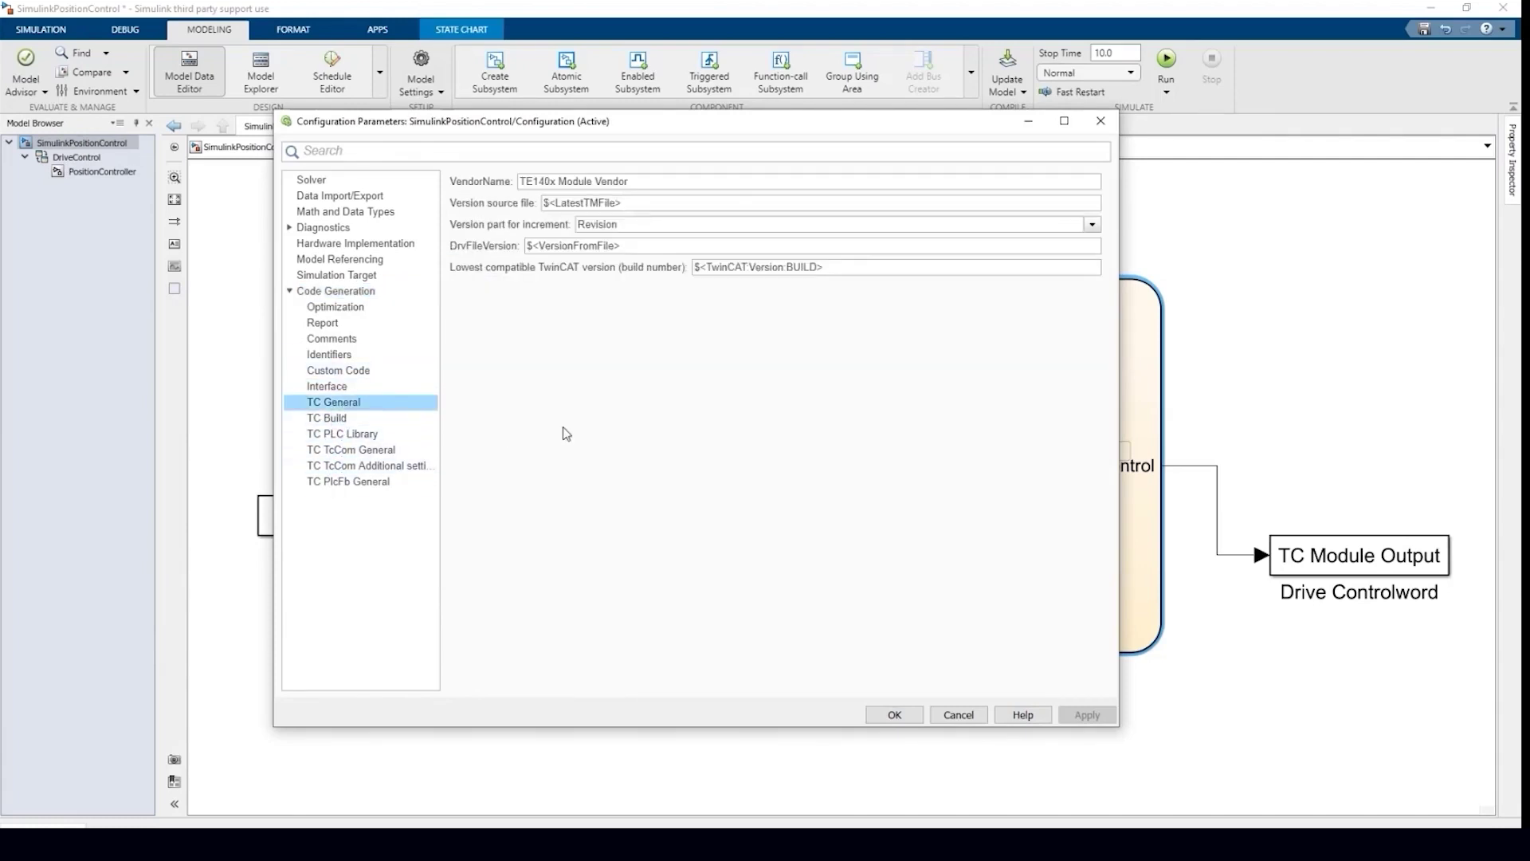
pyautogui.tripleClick(650, 181)
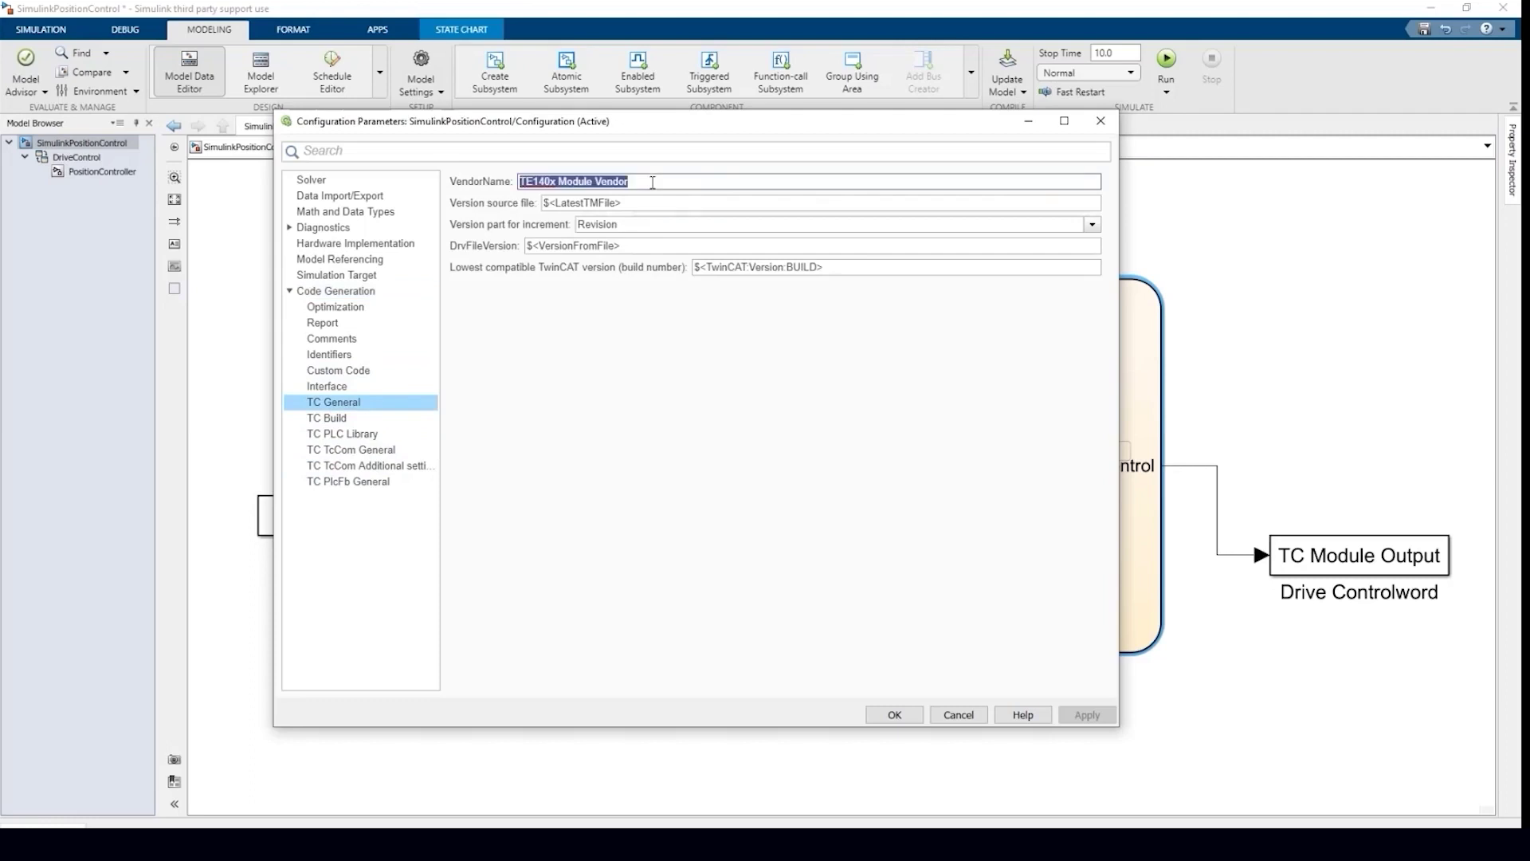
pyautogui.write('Ma')
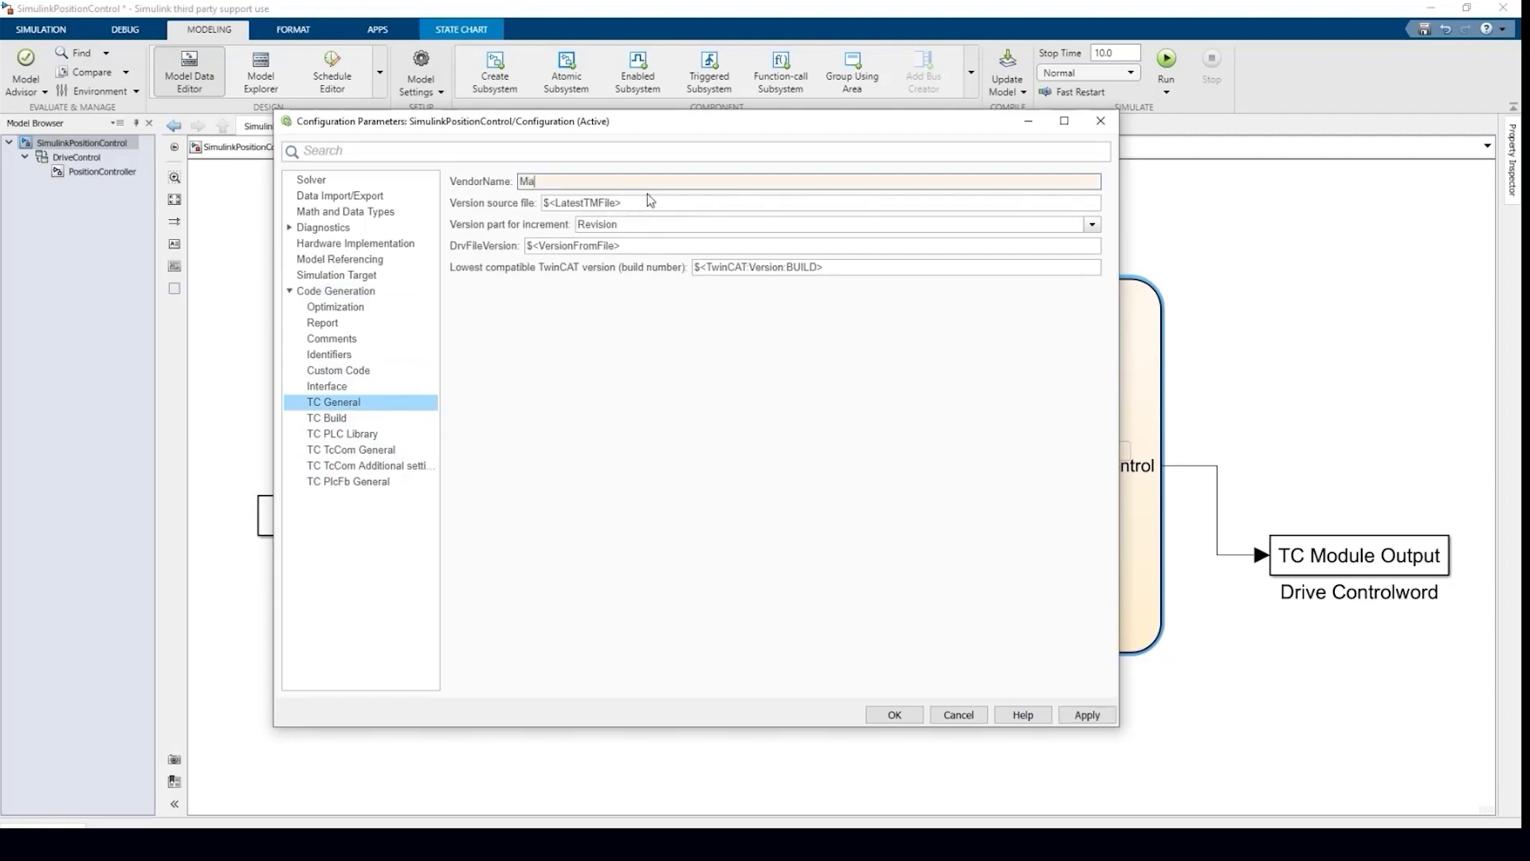
pyautogui.write('tlabExpo')
pyautogui.click(399, 418)
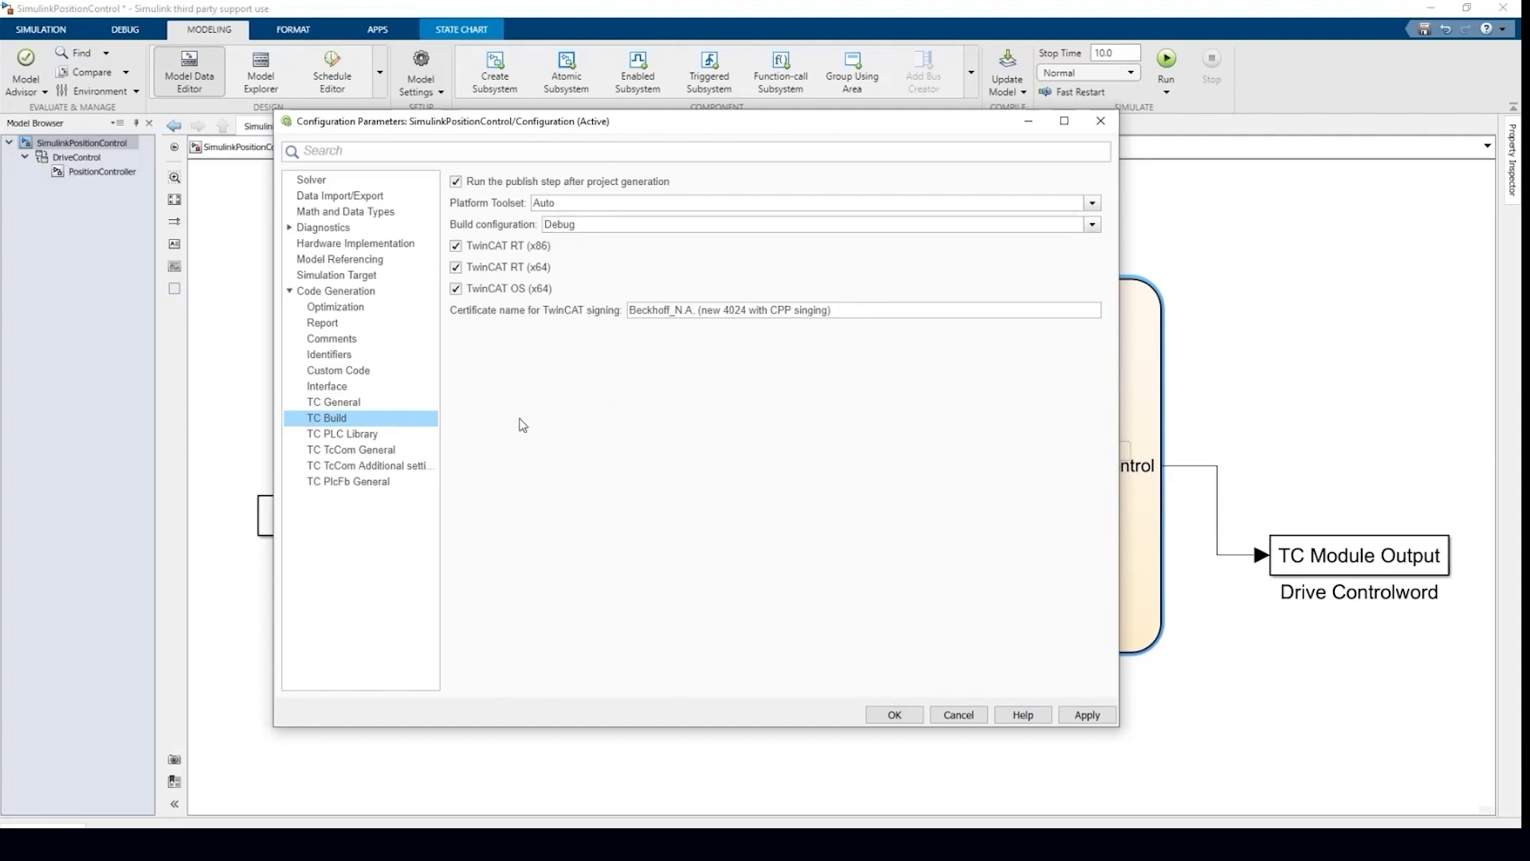
# Enable generating and installing the PLC library, then apply the settings
pyautogui.click(352, 432)
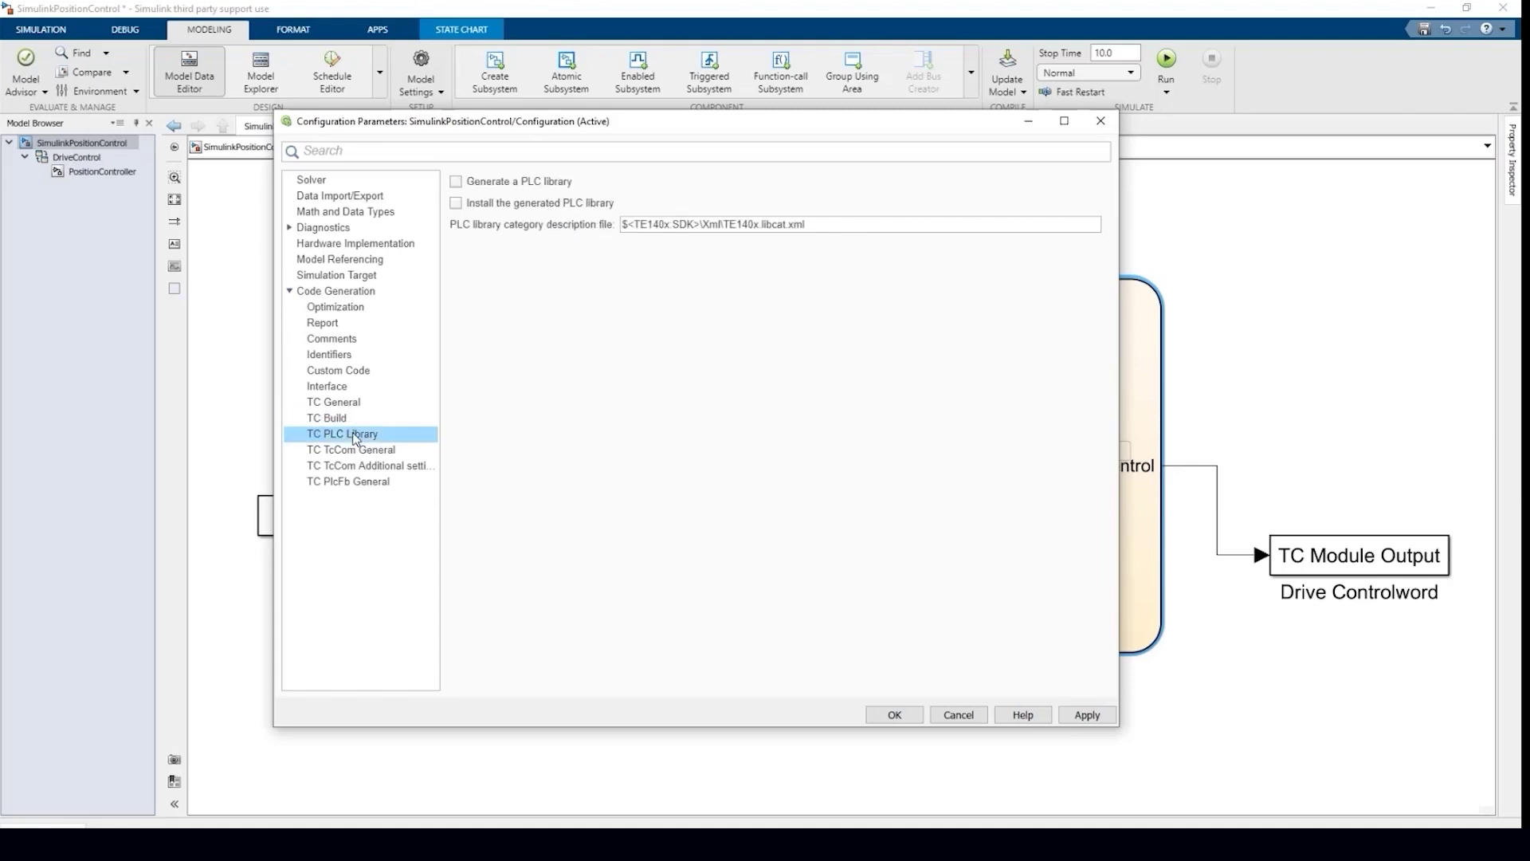
pyautogui.click(456, 182)
pyautogui.click(456, 204)
pyautogui.click(1105, 721)
# Close Configuration Parameters keeping the changes, then show the Simulink APPS gallery
pyautogui.click(918, 717)
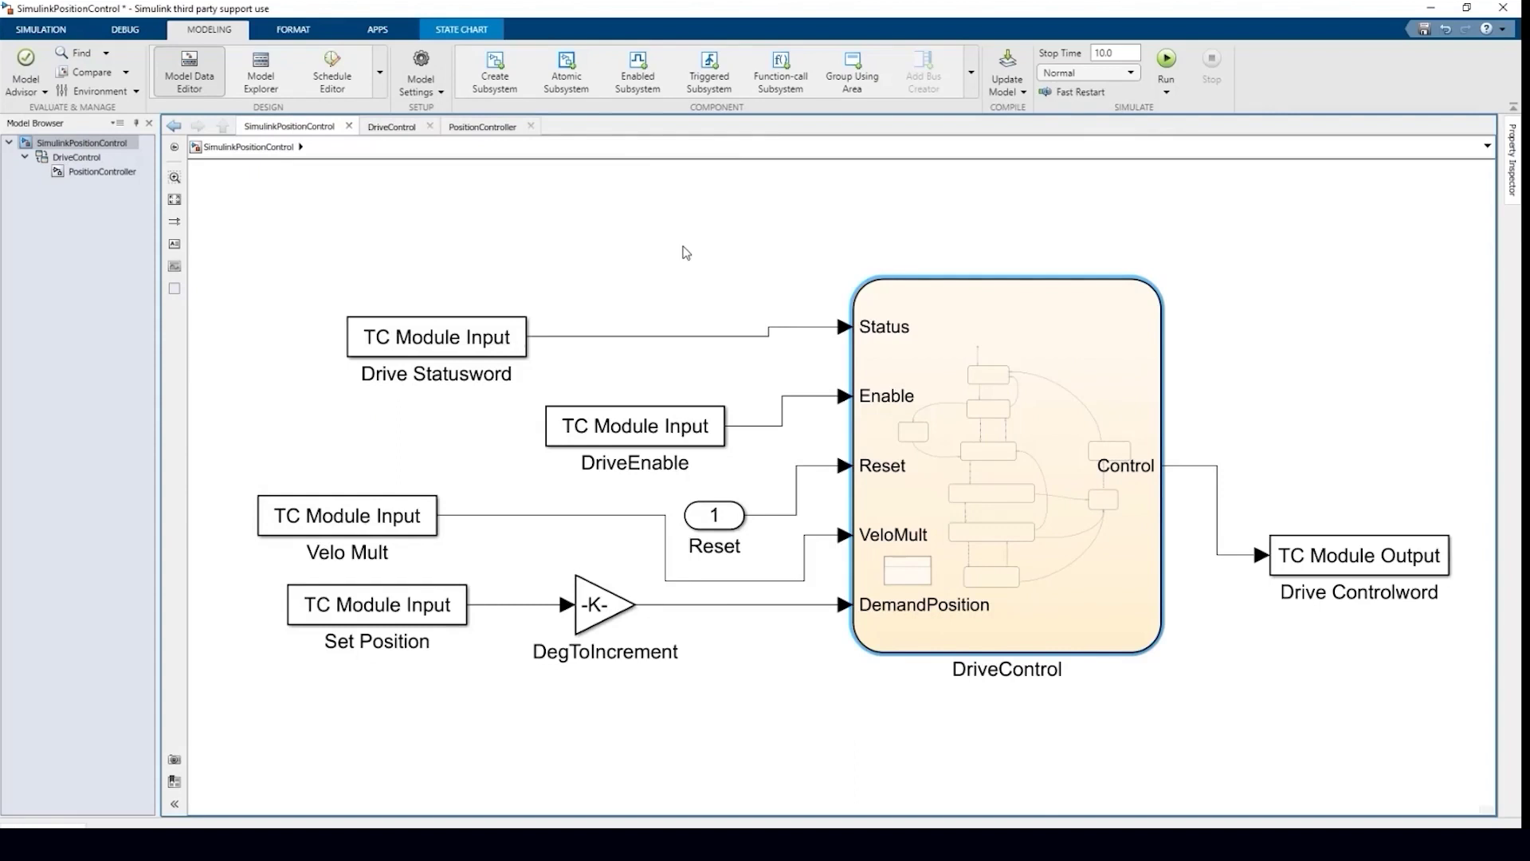
pyautogui.click(376, 30)
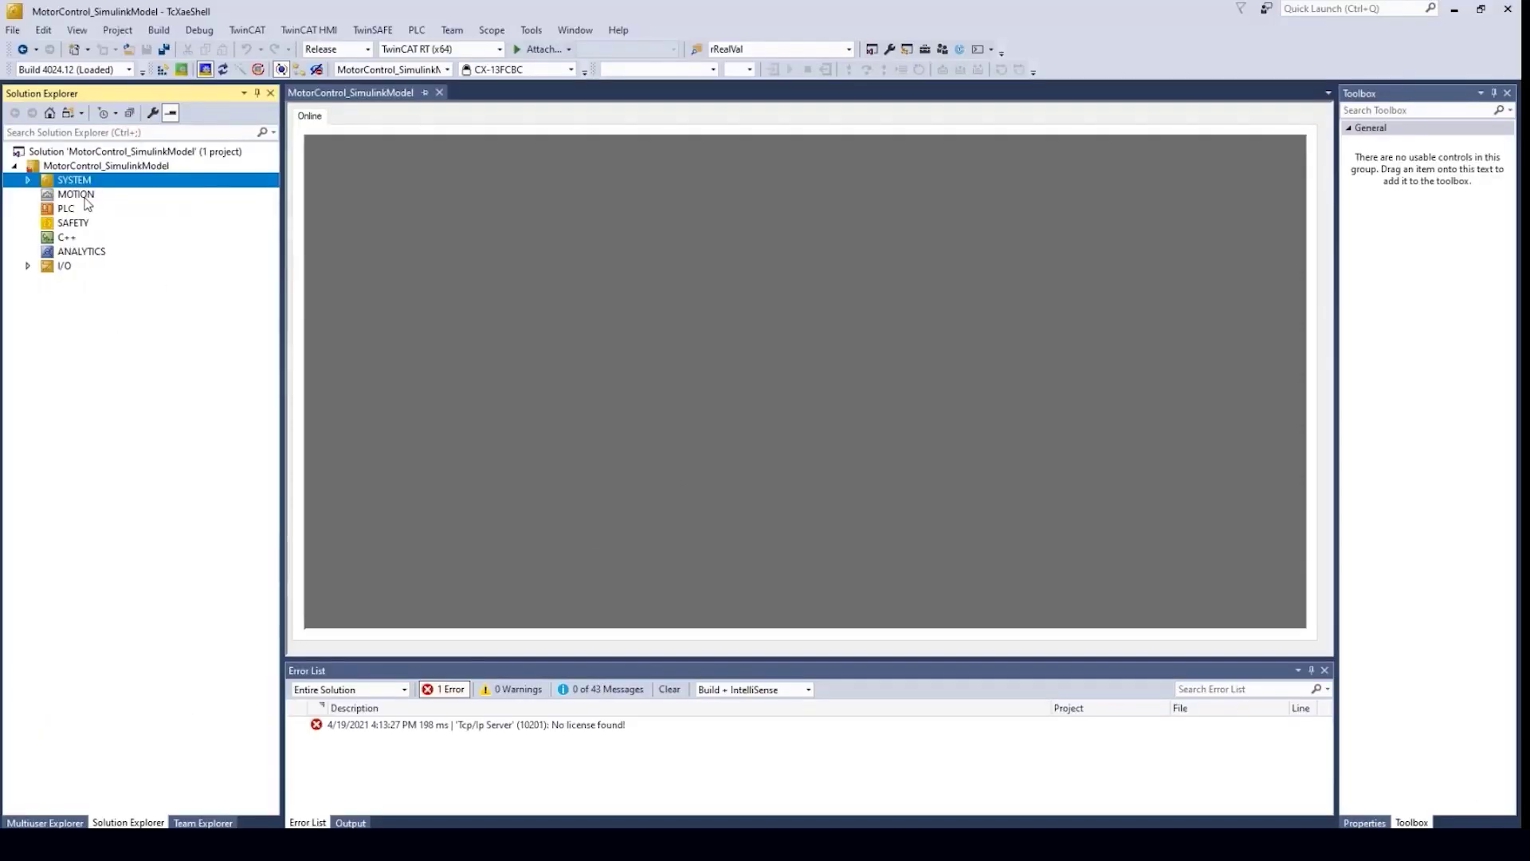
# Add the SimulinkPositionControl module as Object1 under SYSTEM > TcCOM Objects
pyautogui.click(28, 180)
pyautogui.rightClick(102, 273)
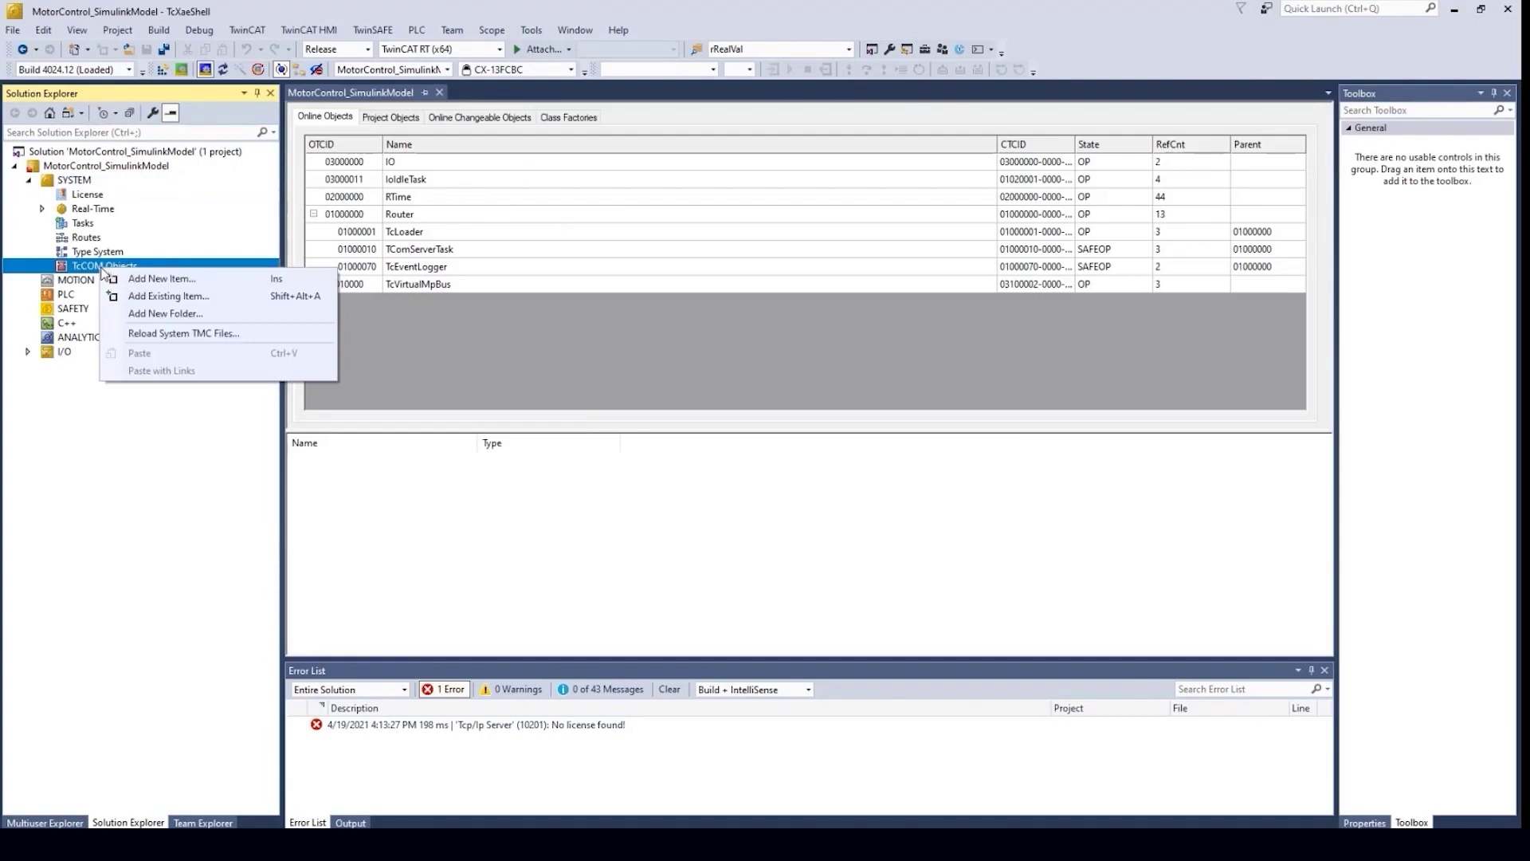
pyautogui.click(128, 283)
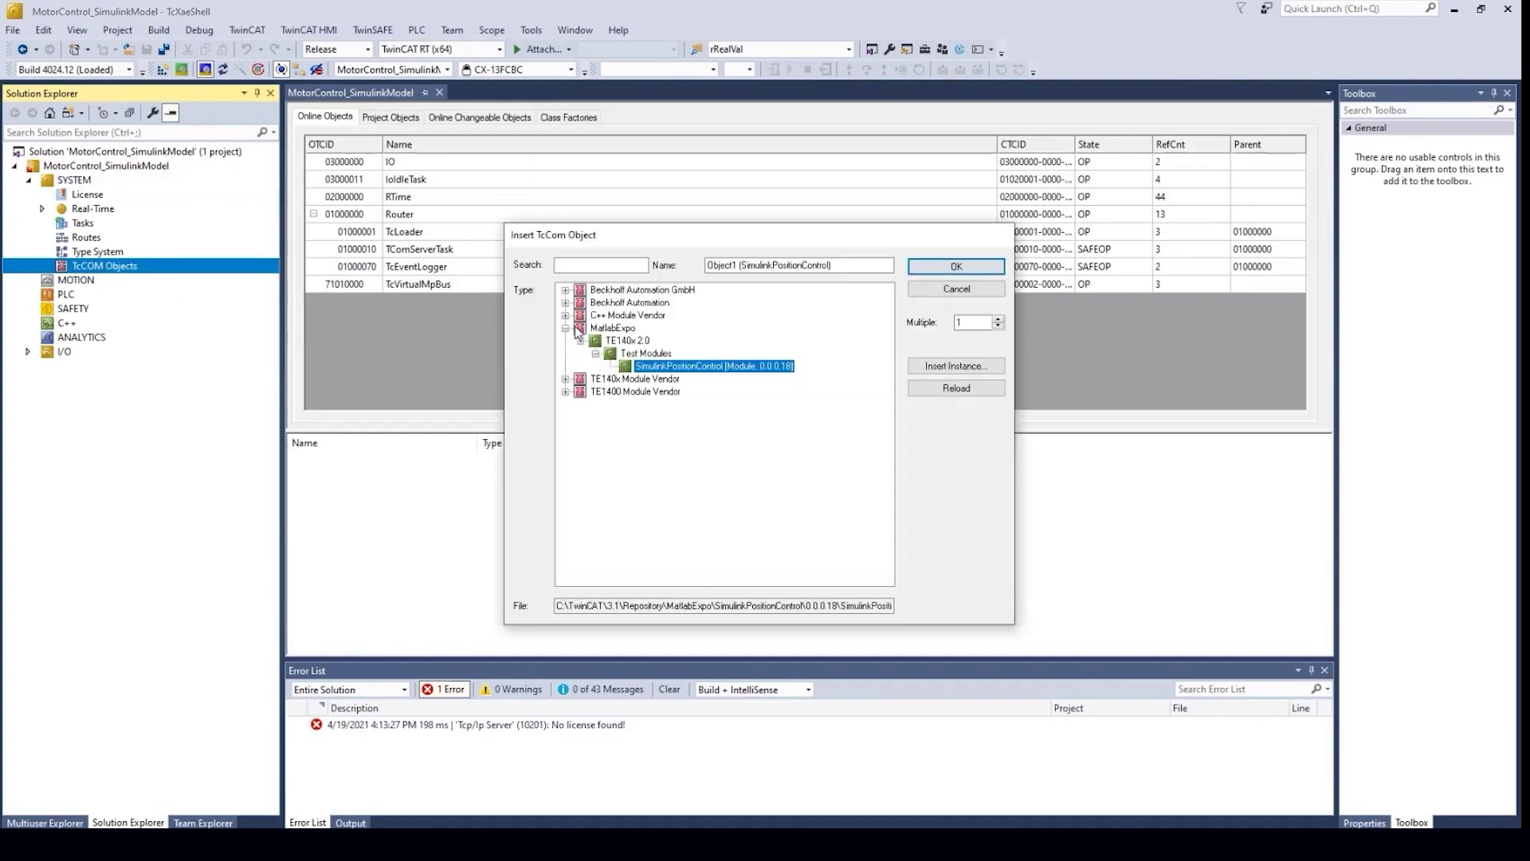
pyautogui.moveTo(619, 239); pyautogui.dragTo(555, 252)
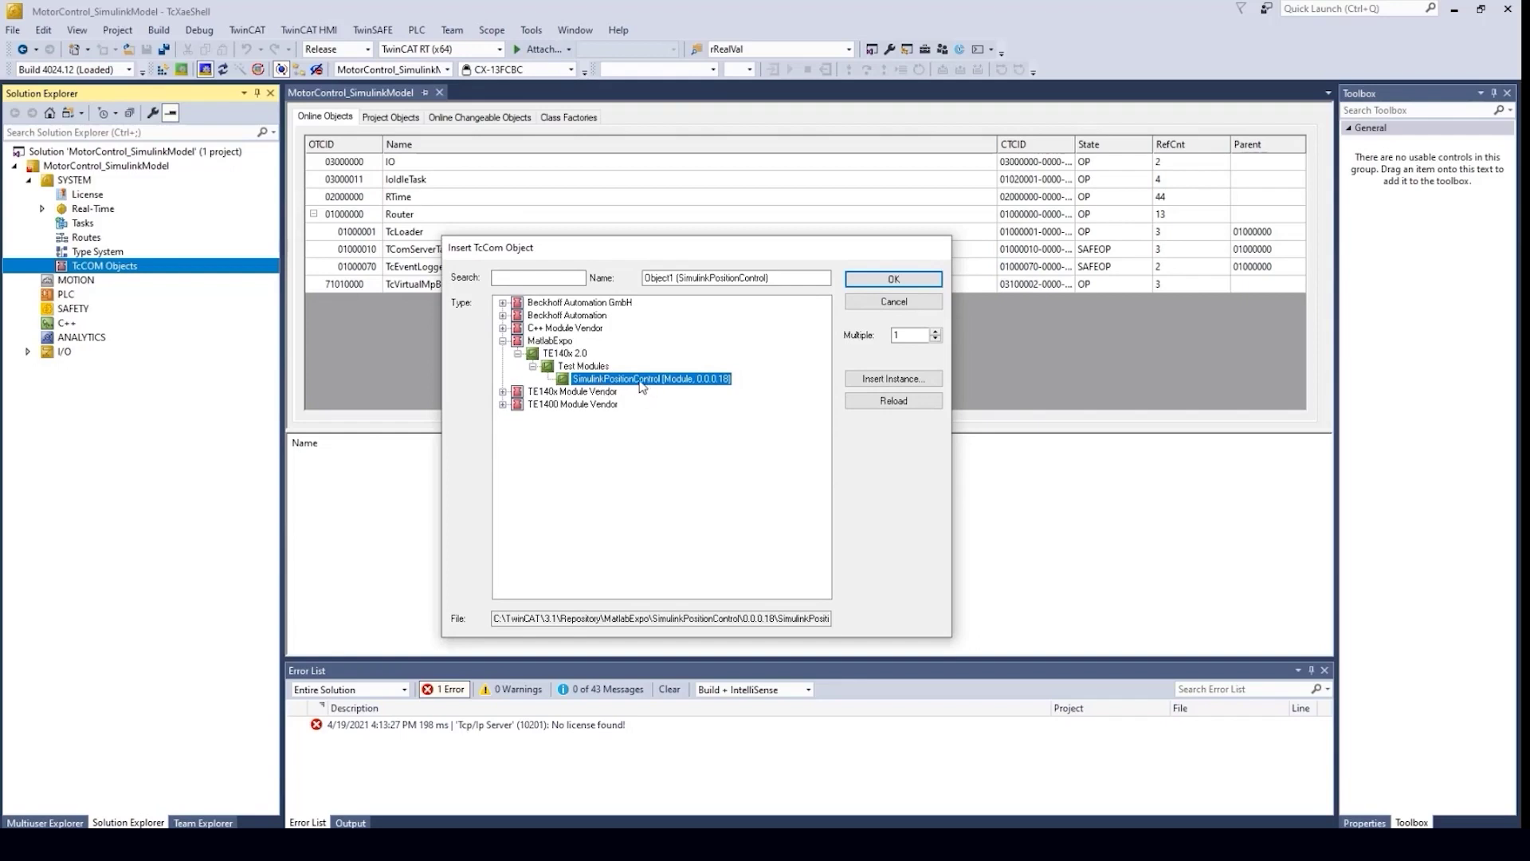
pyautogui.click(876, 281)
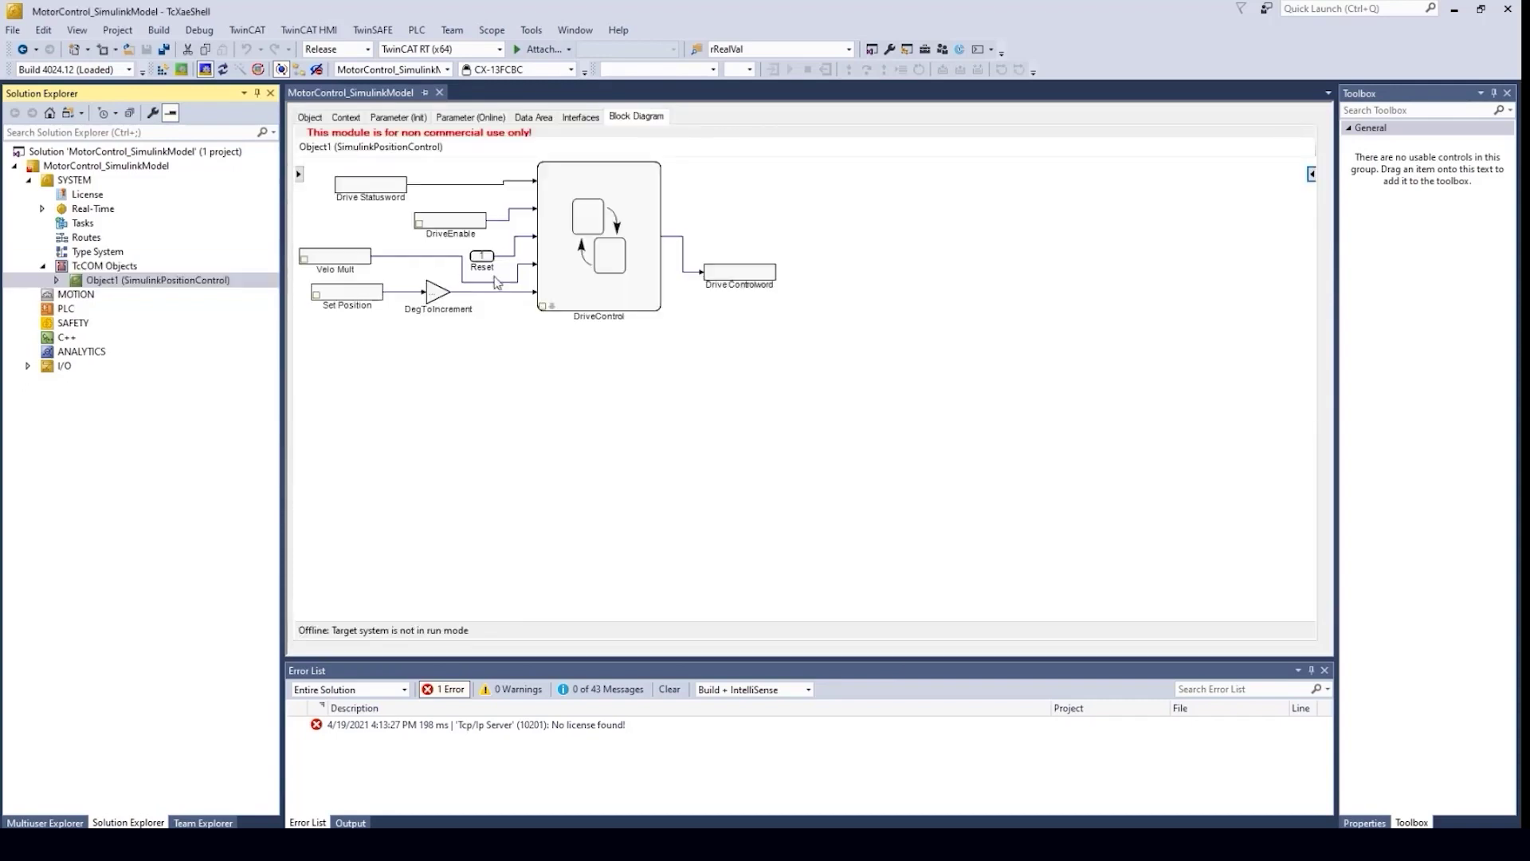
pyautogui.scroll(1, 496, 263)
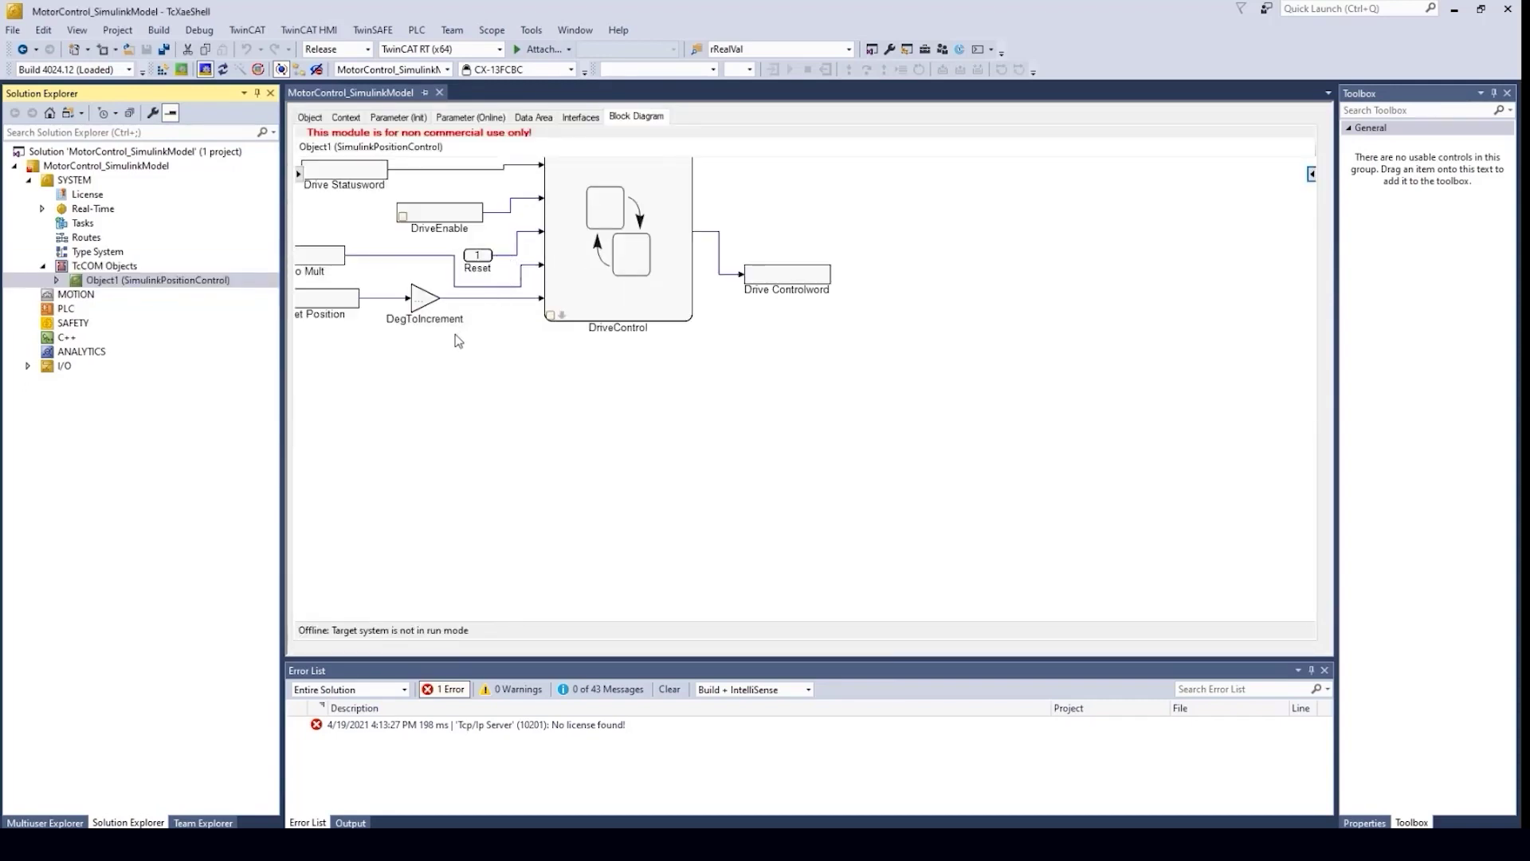
pyautogui.scroll(-1, 458, 338)
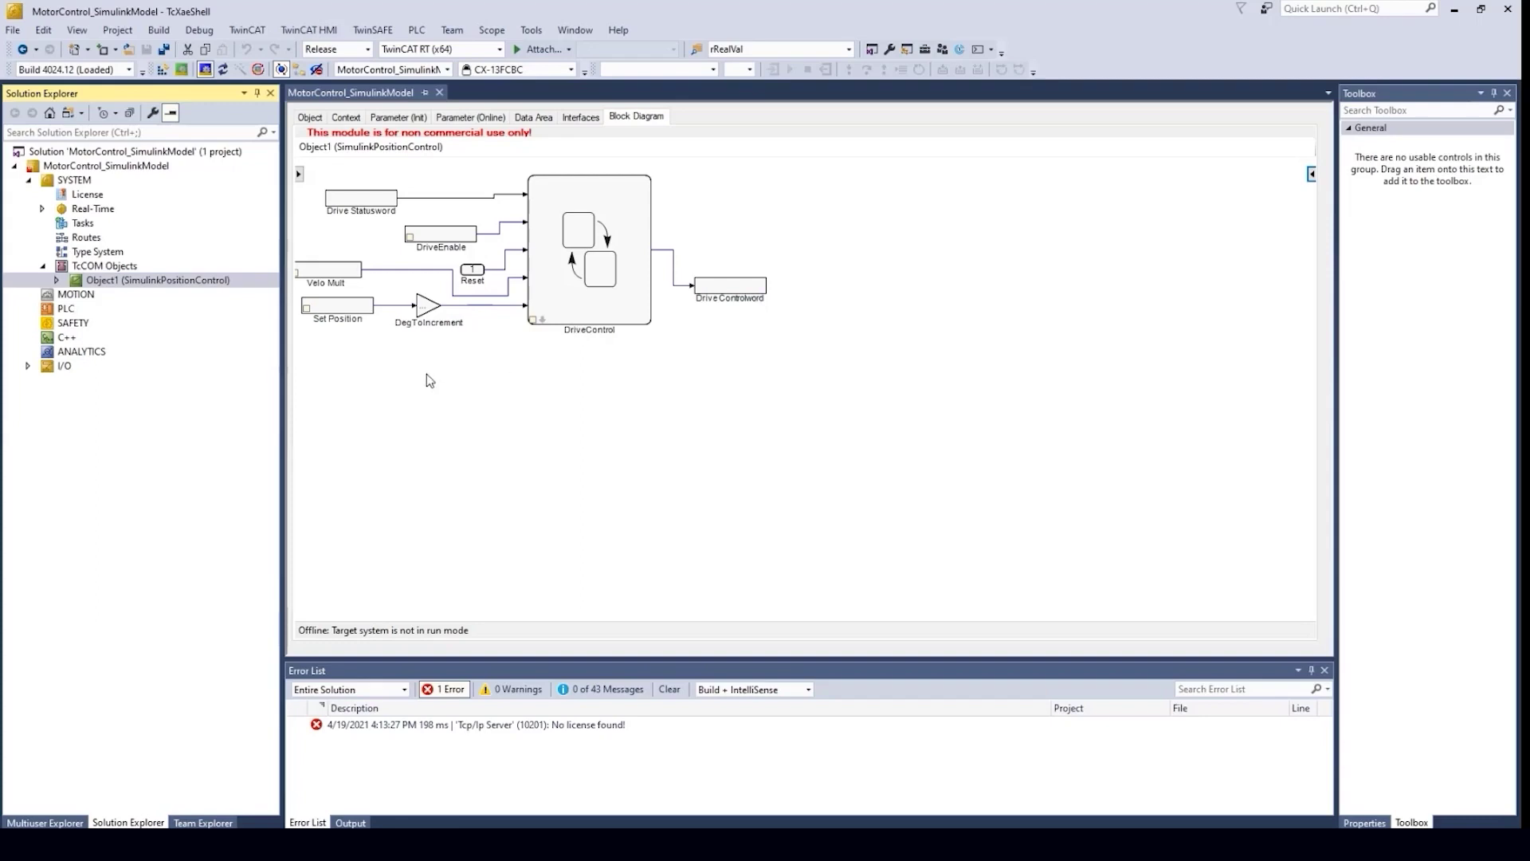
# Expand Object1's process images to show its inport and outport variables, including Reset
pyautogui.click(56, 281)
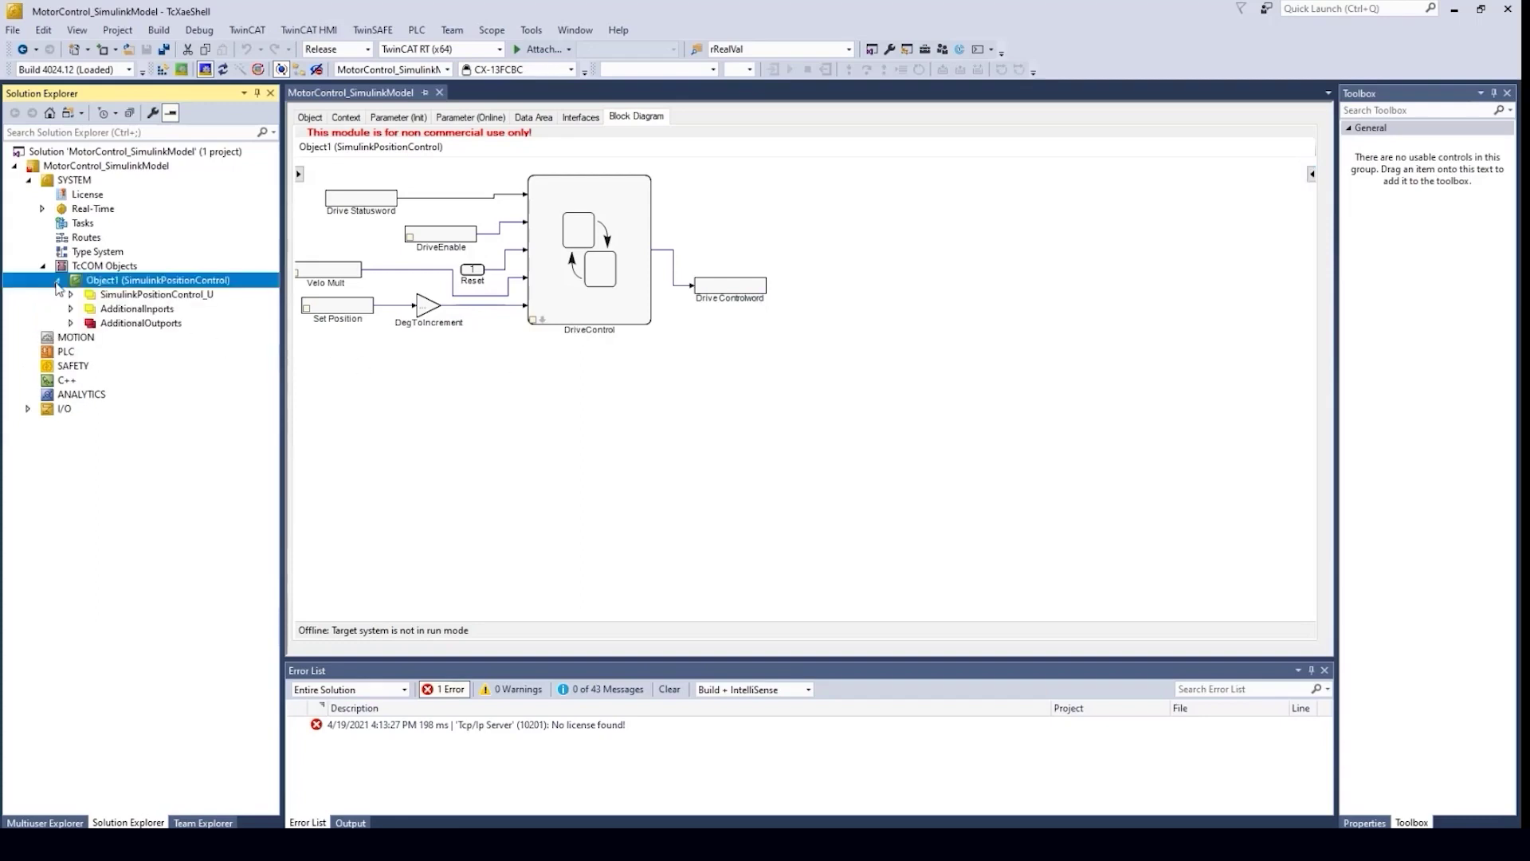
pyautogui.click(71, 323)
pyautogui.click(71, 308)
pyautogui.click(71, 295)
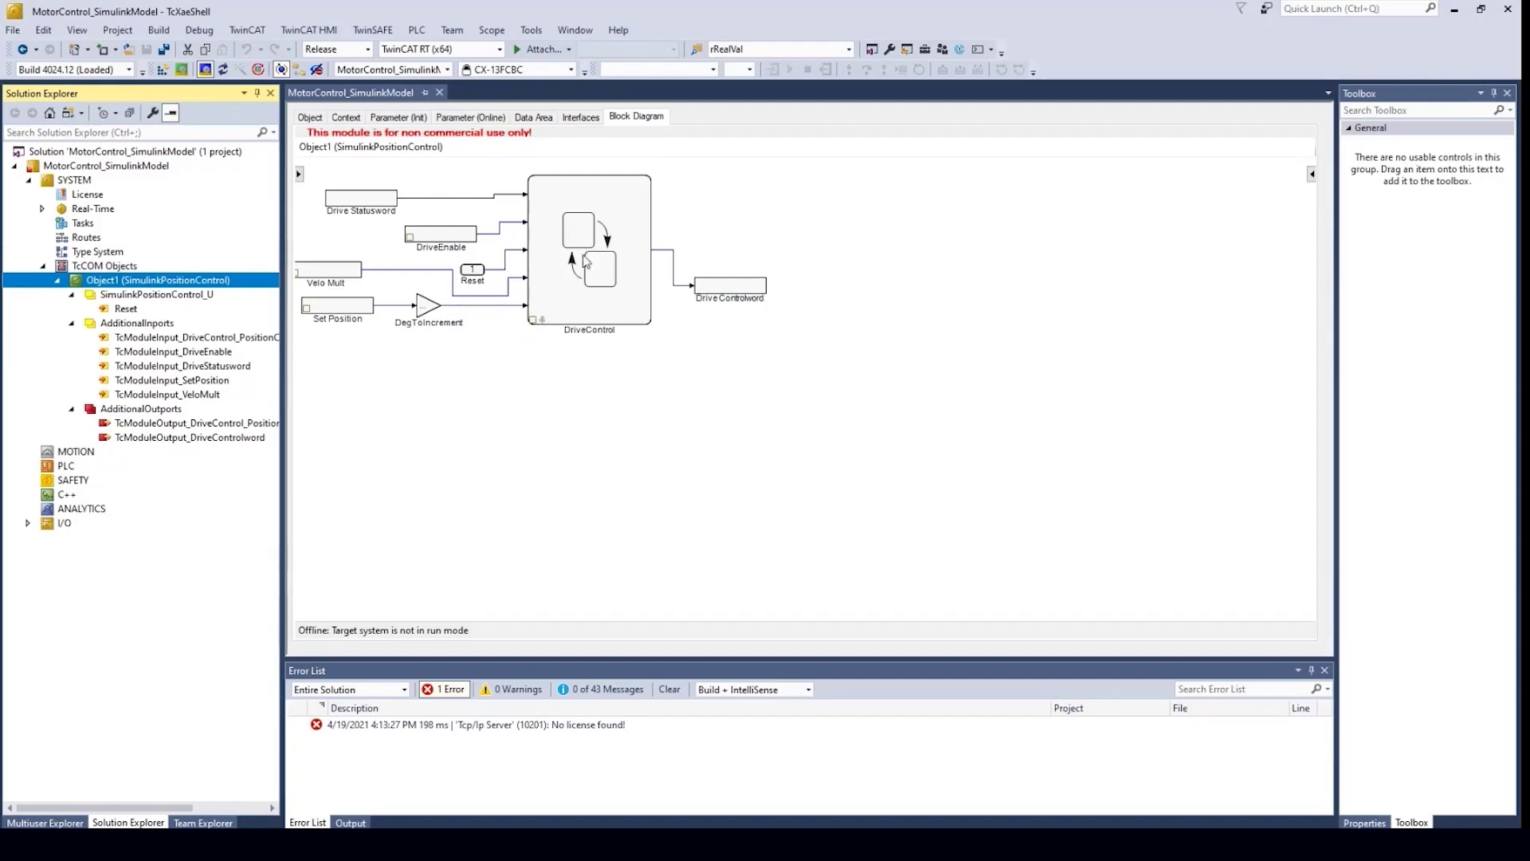
# View the DriveControl state chart, then return to Object1's top-level diagram
pyautogui.doubleClick(542, 323)
pyautogui.scroll(-2, 548, 315)
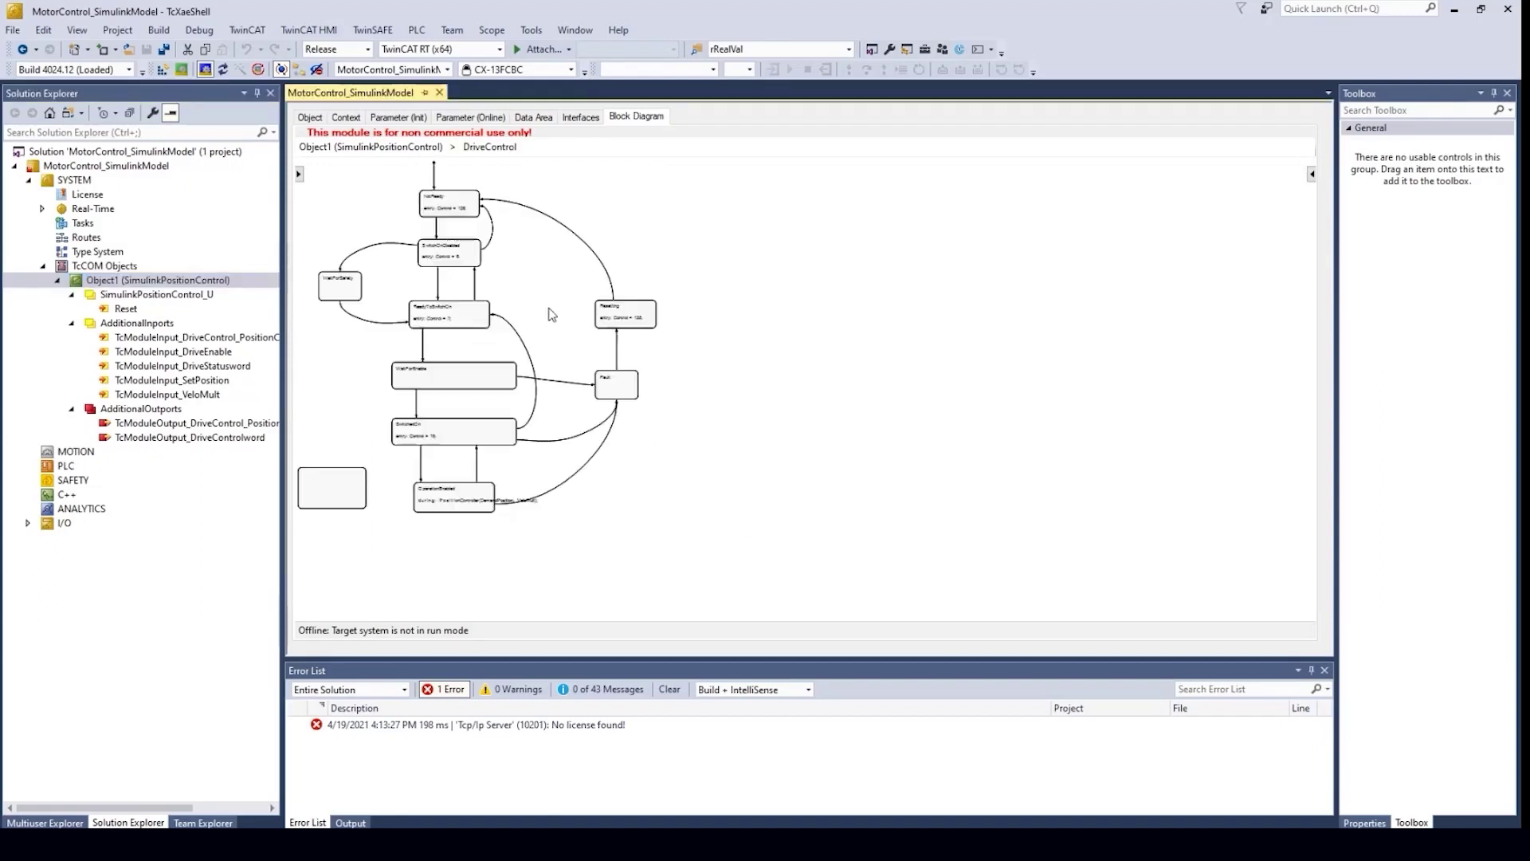
pyautogui.click(416, 149)
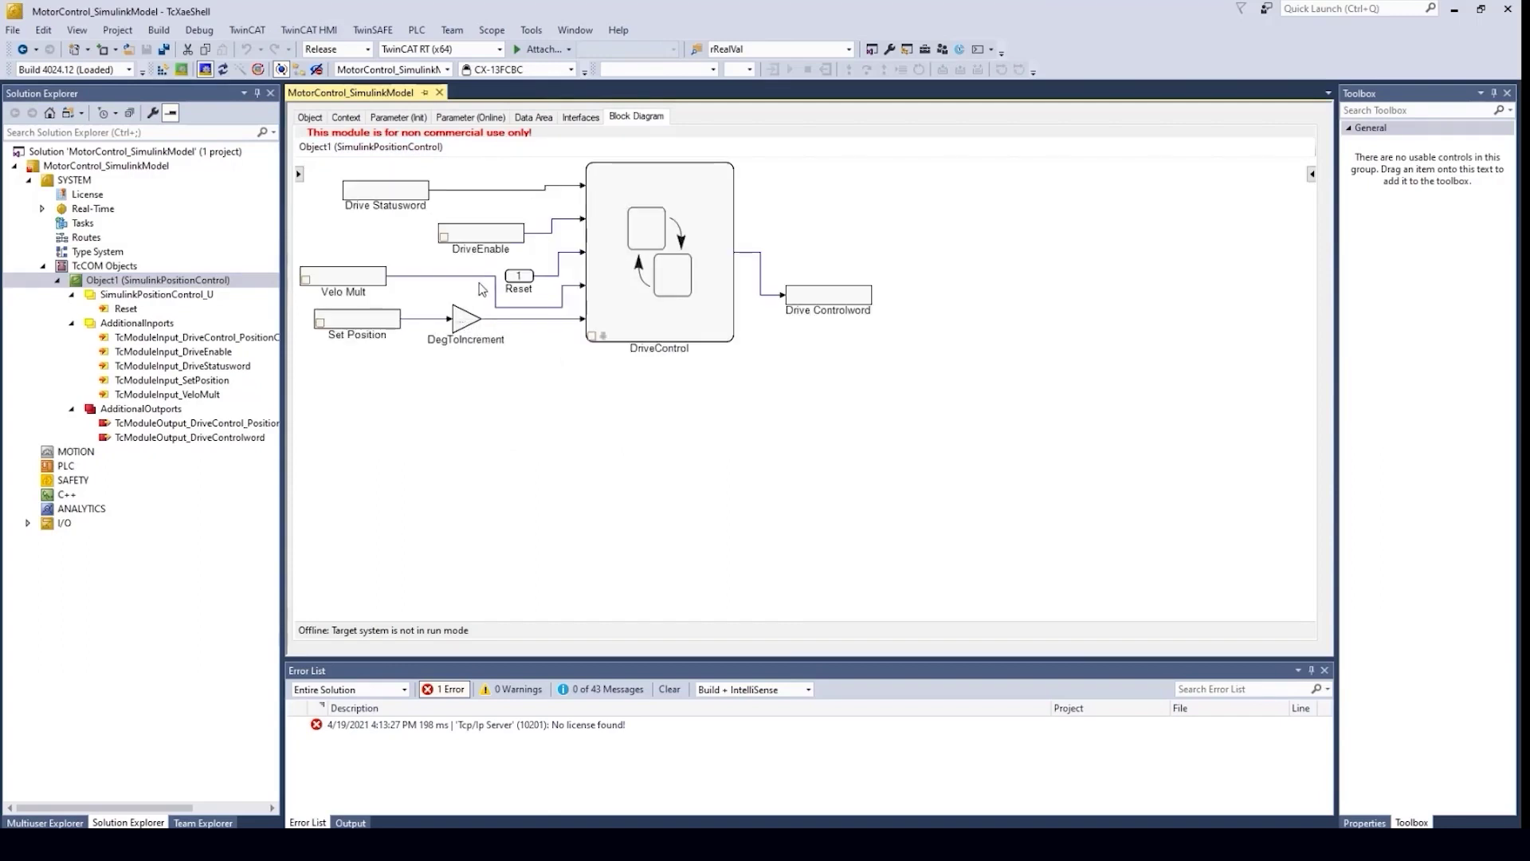
# Show the model's block tree, browse DriveControl's states, and toggle the properties panel
pyautogui.click(300, 174)
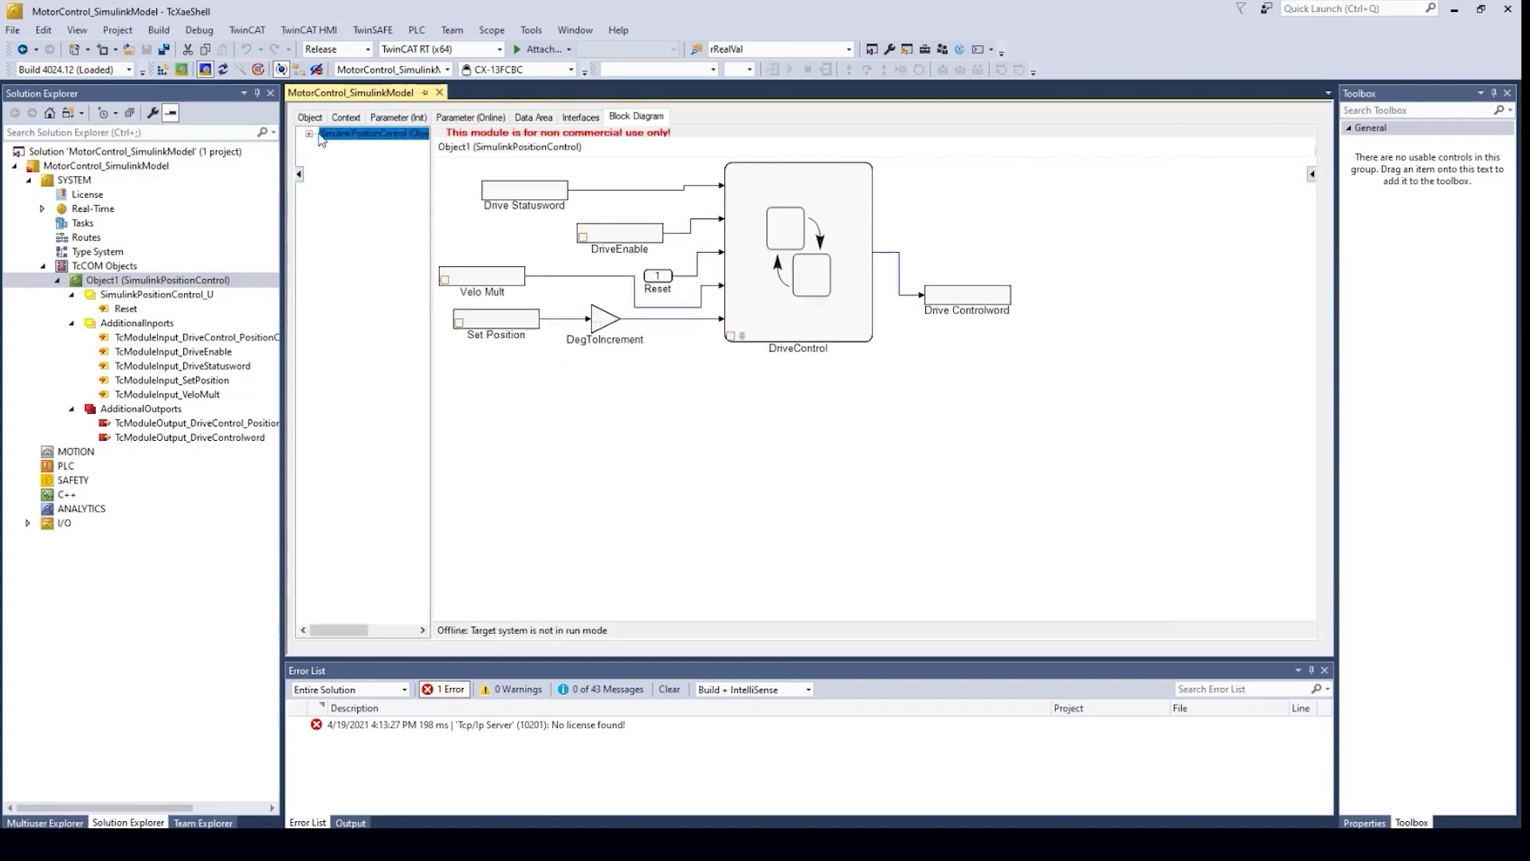
pyautogui.click(309, 134)
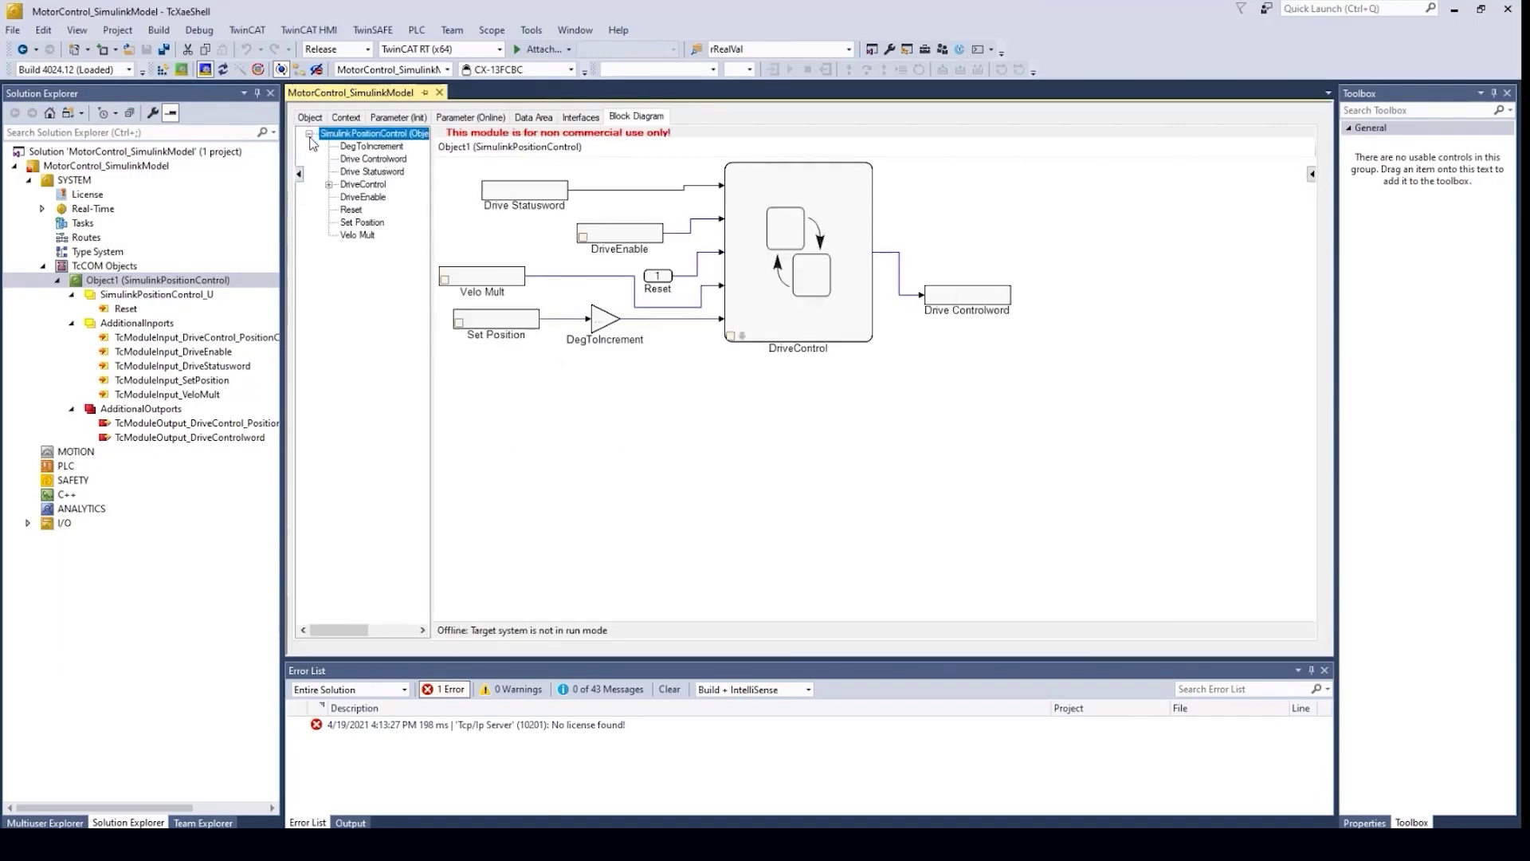
pyautogui.click(328, 185)
pyautogui.click(328, 185)
pyautogui.click(1312, 175)
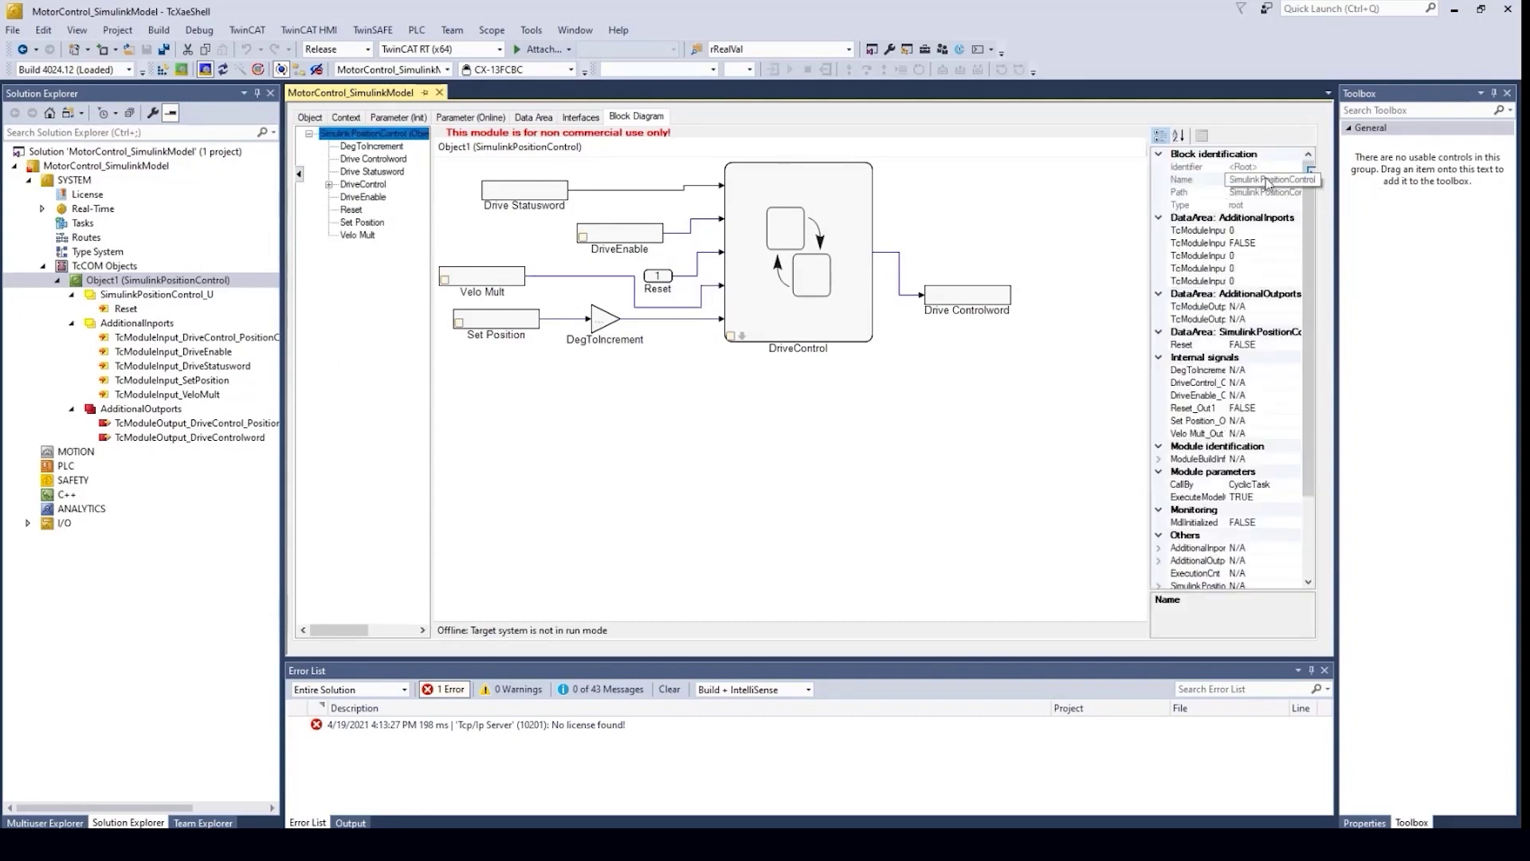
pyautogui.click(1311, 171)
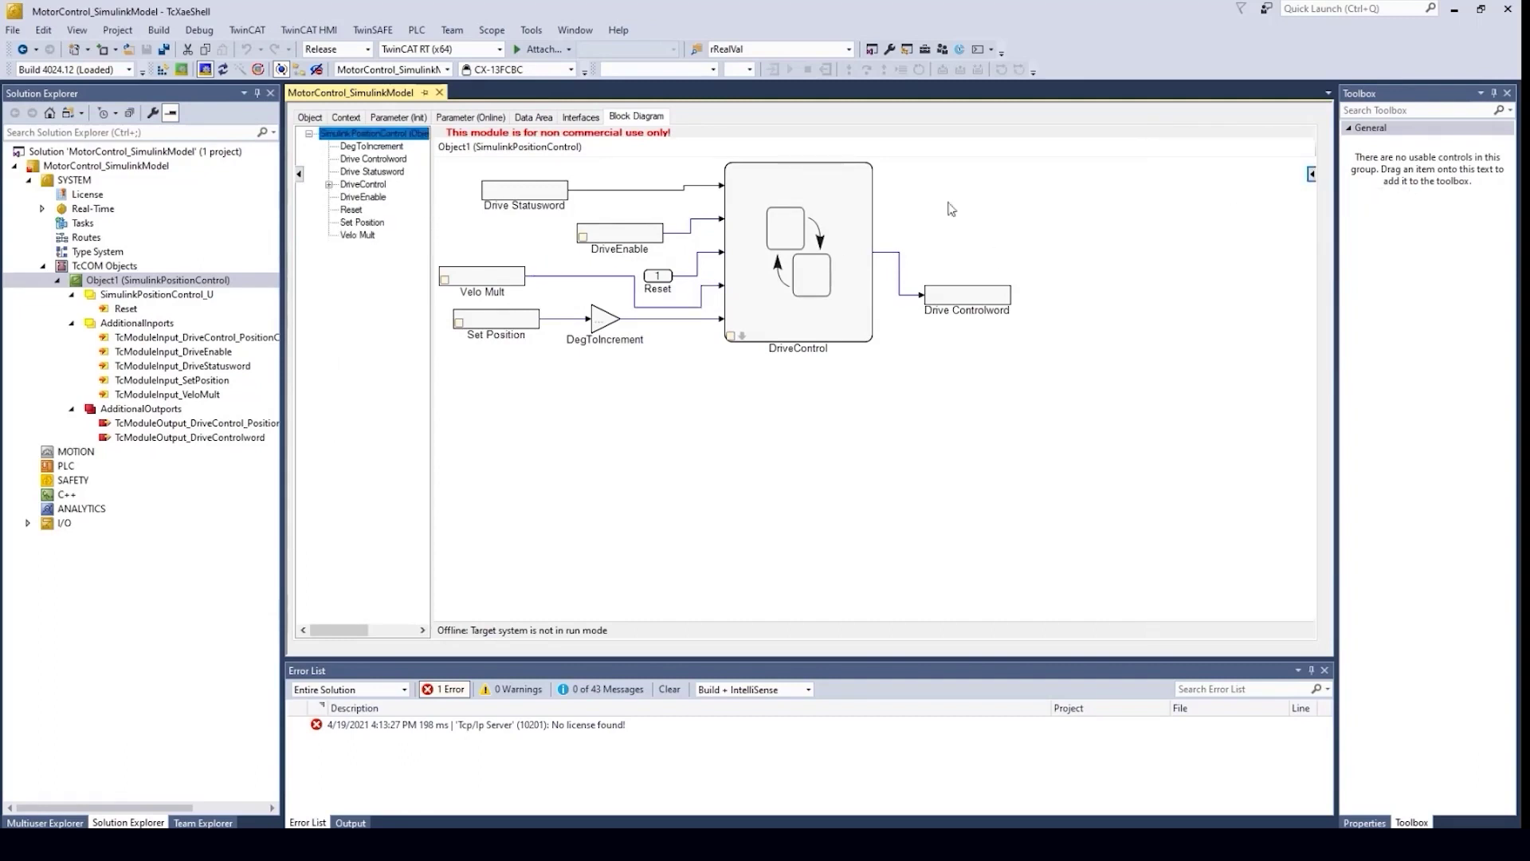
# Hide the block tree and scan I/O Devices for the connected EtherCAT master
pyautogui.click(299, 175)
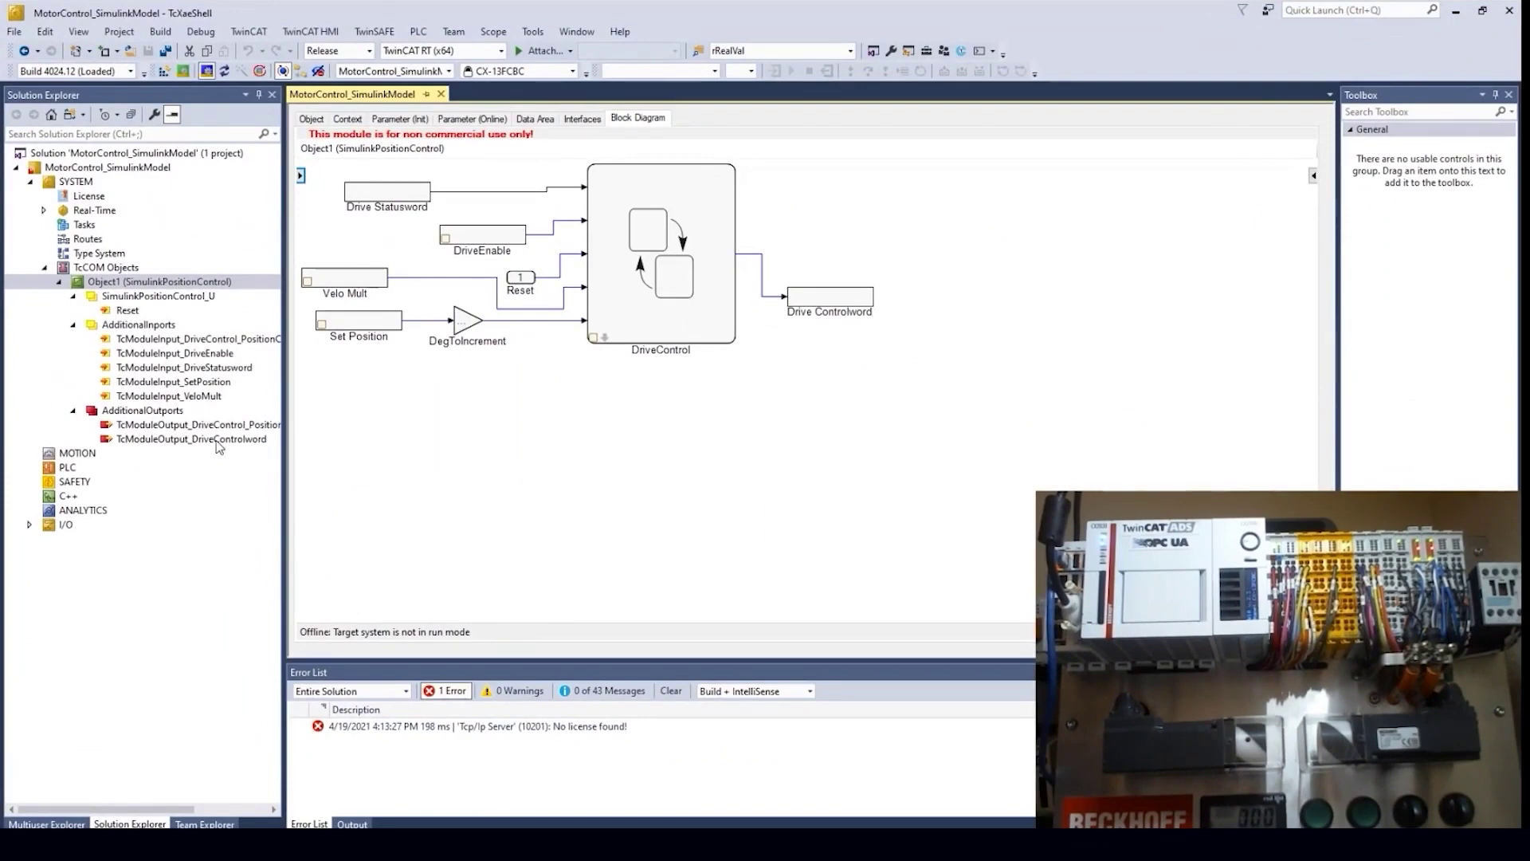
pyautogui.click(30, 524)
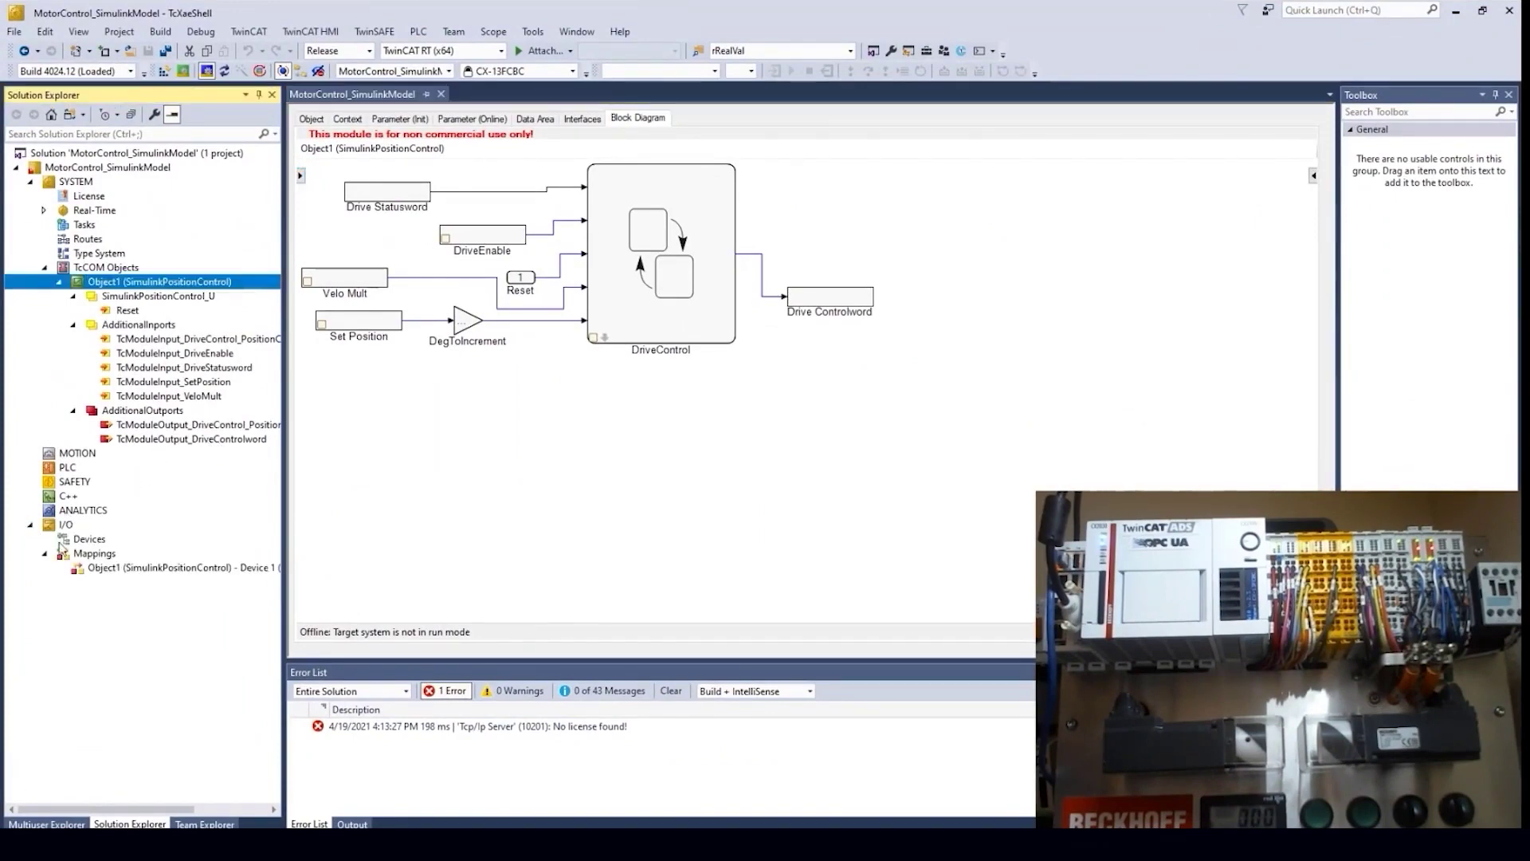
pyautogui.rightClick(61, 545)
pyautogui.click(119, 626)
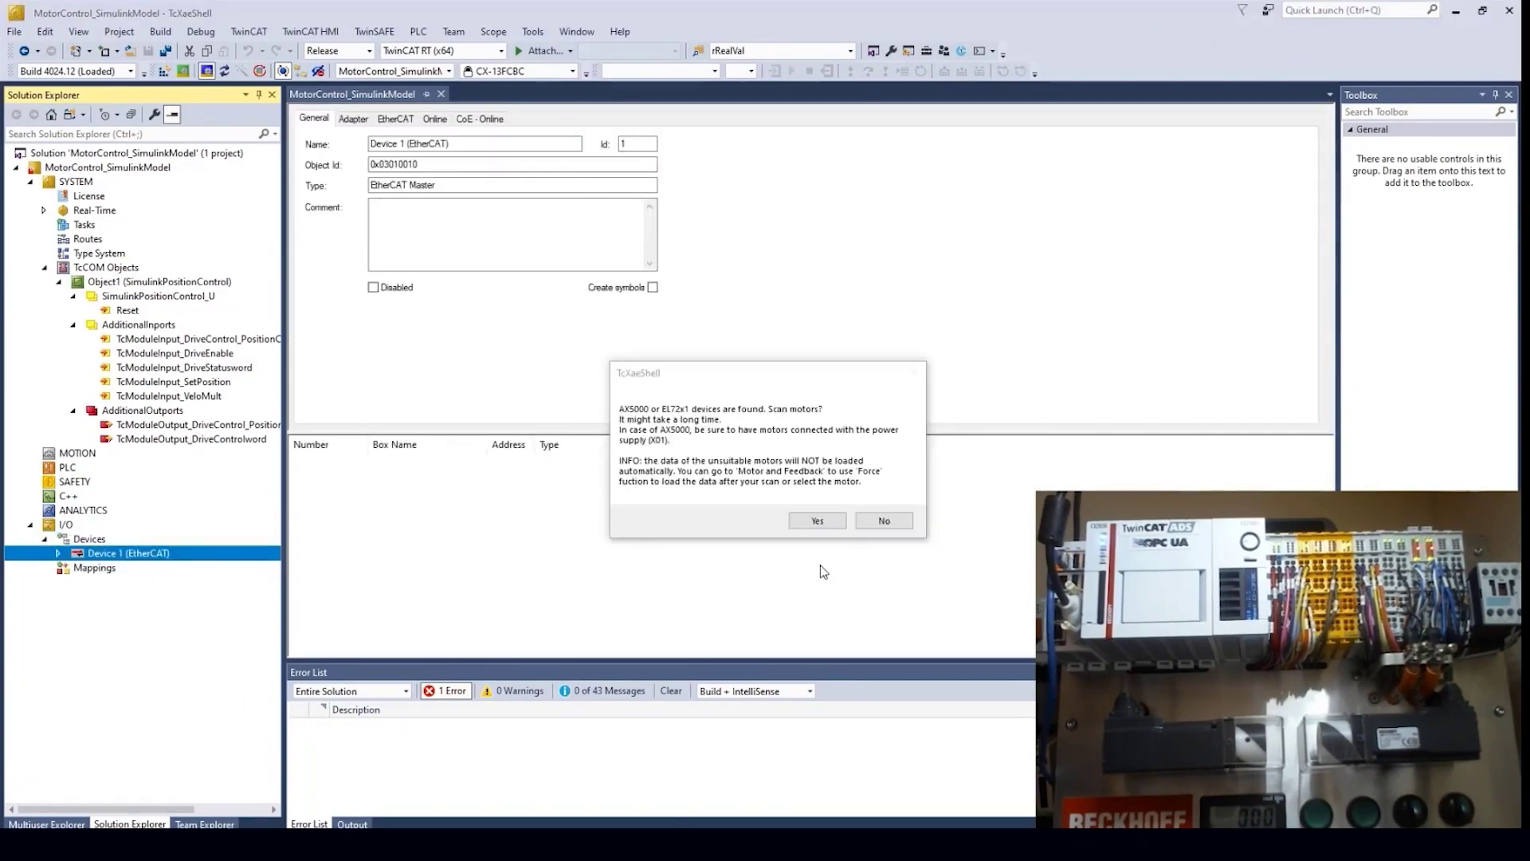
# Accept the motor scan and show servo terminal Term 10 (EL7201-9014) under the EK1200 coupler
pyautogui.click(814, 521)
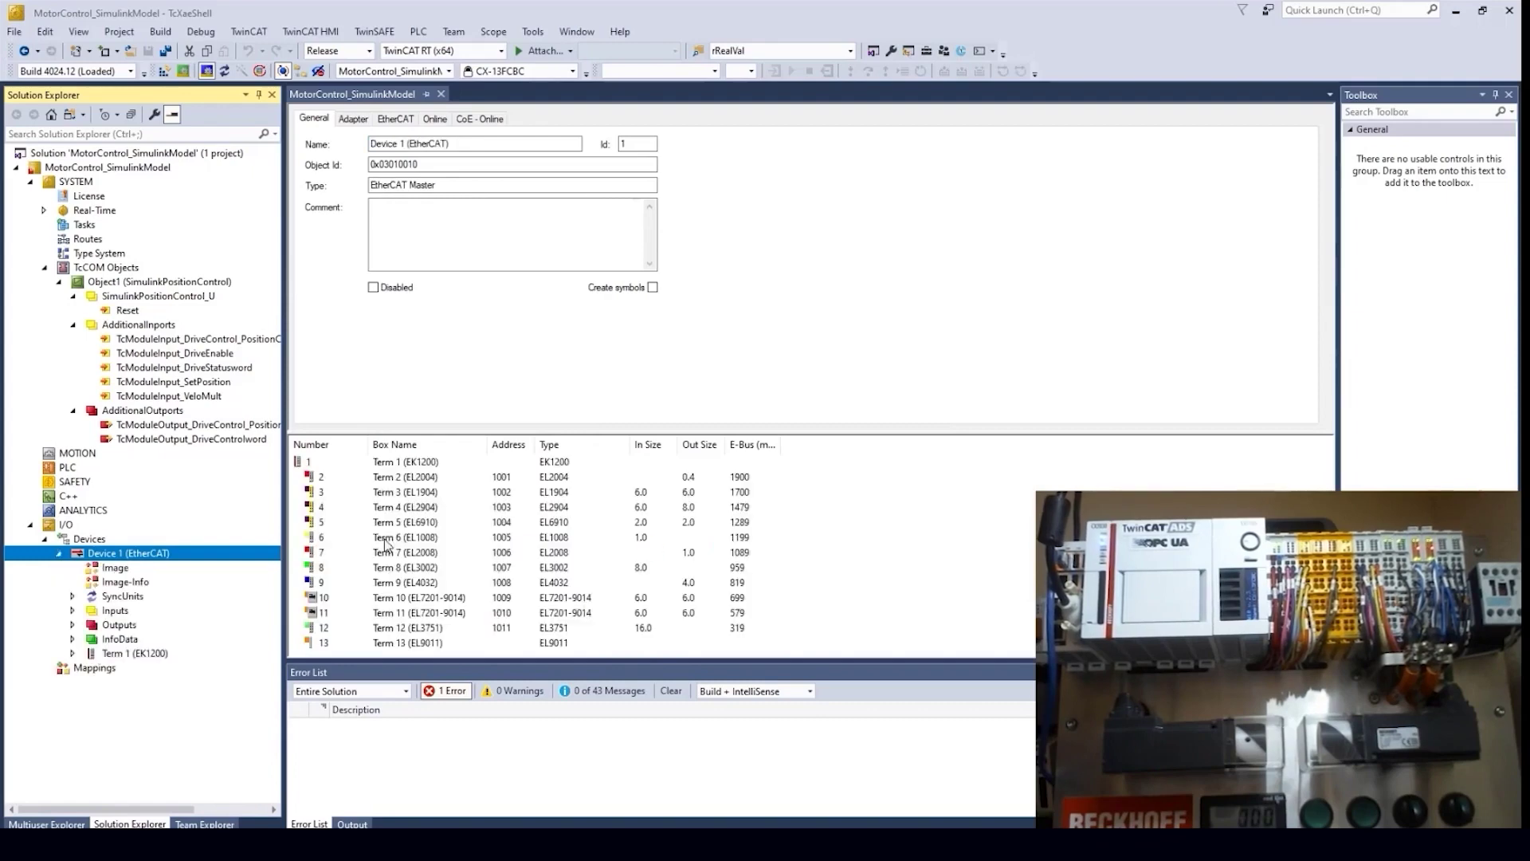
pyautogui.click(73, 653)
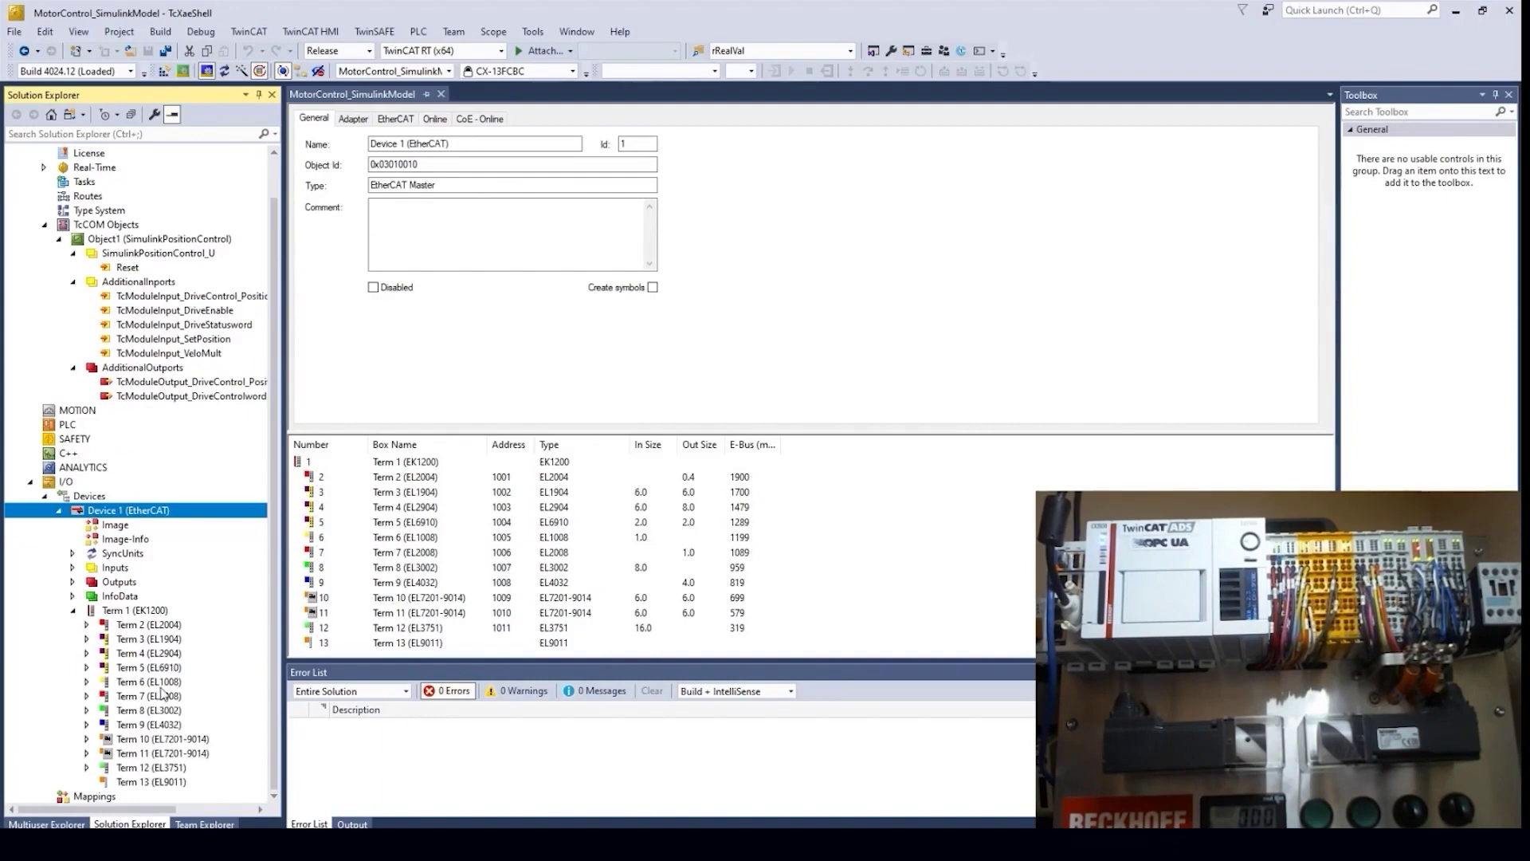
pyautogui.click(104, 739)
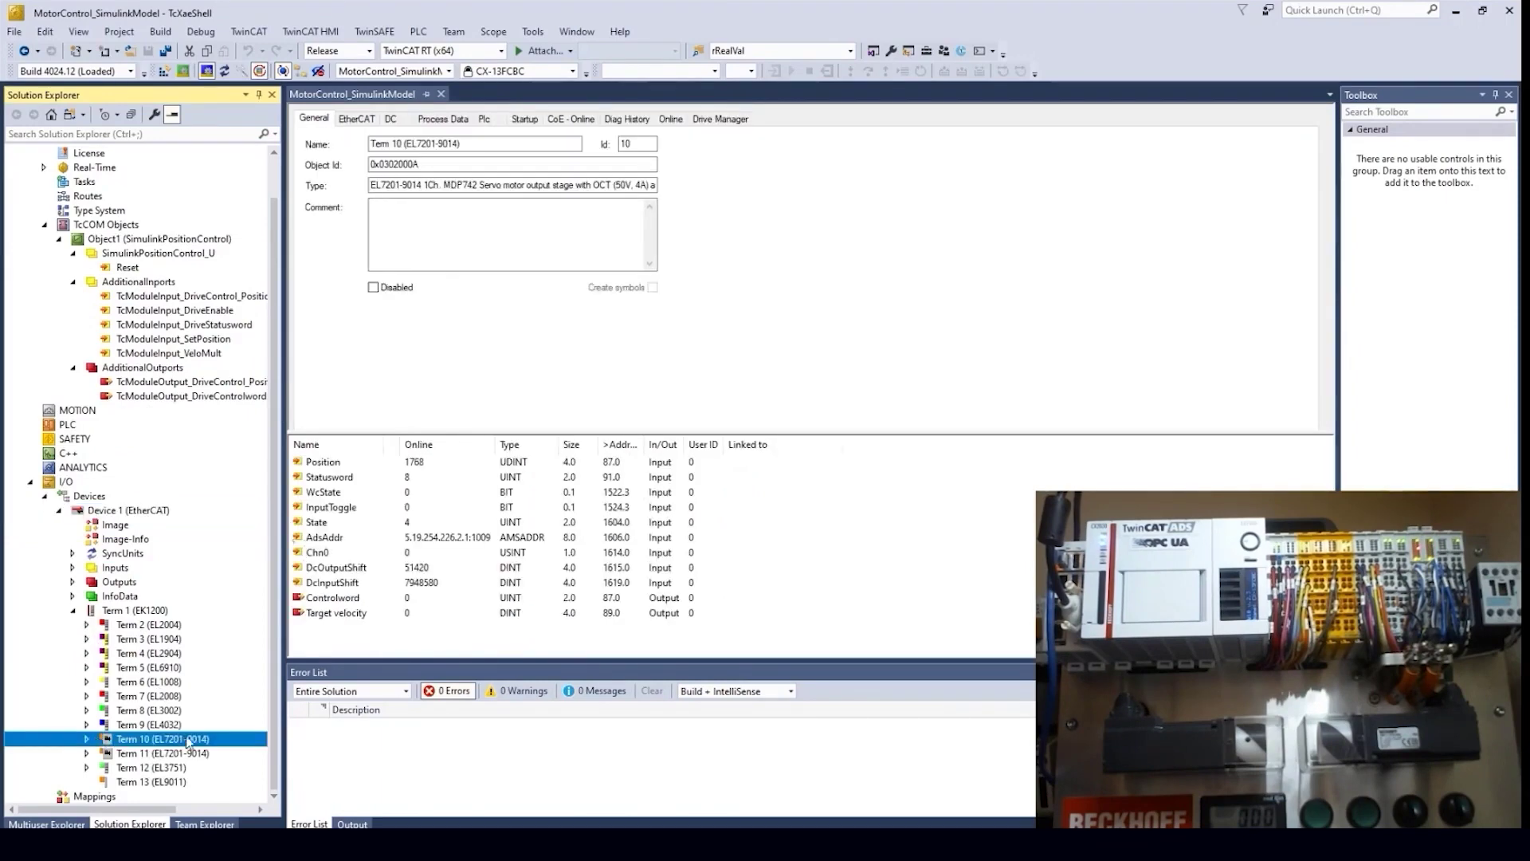
# Link Term 10's Position to Object1's position input
pyautogui.click(87, 739)
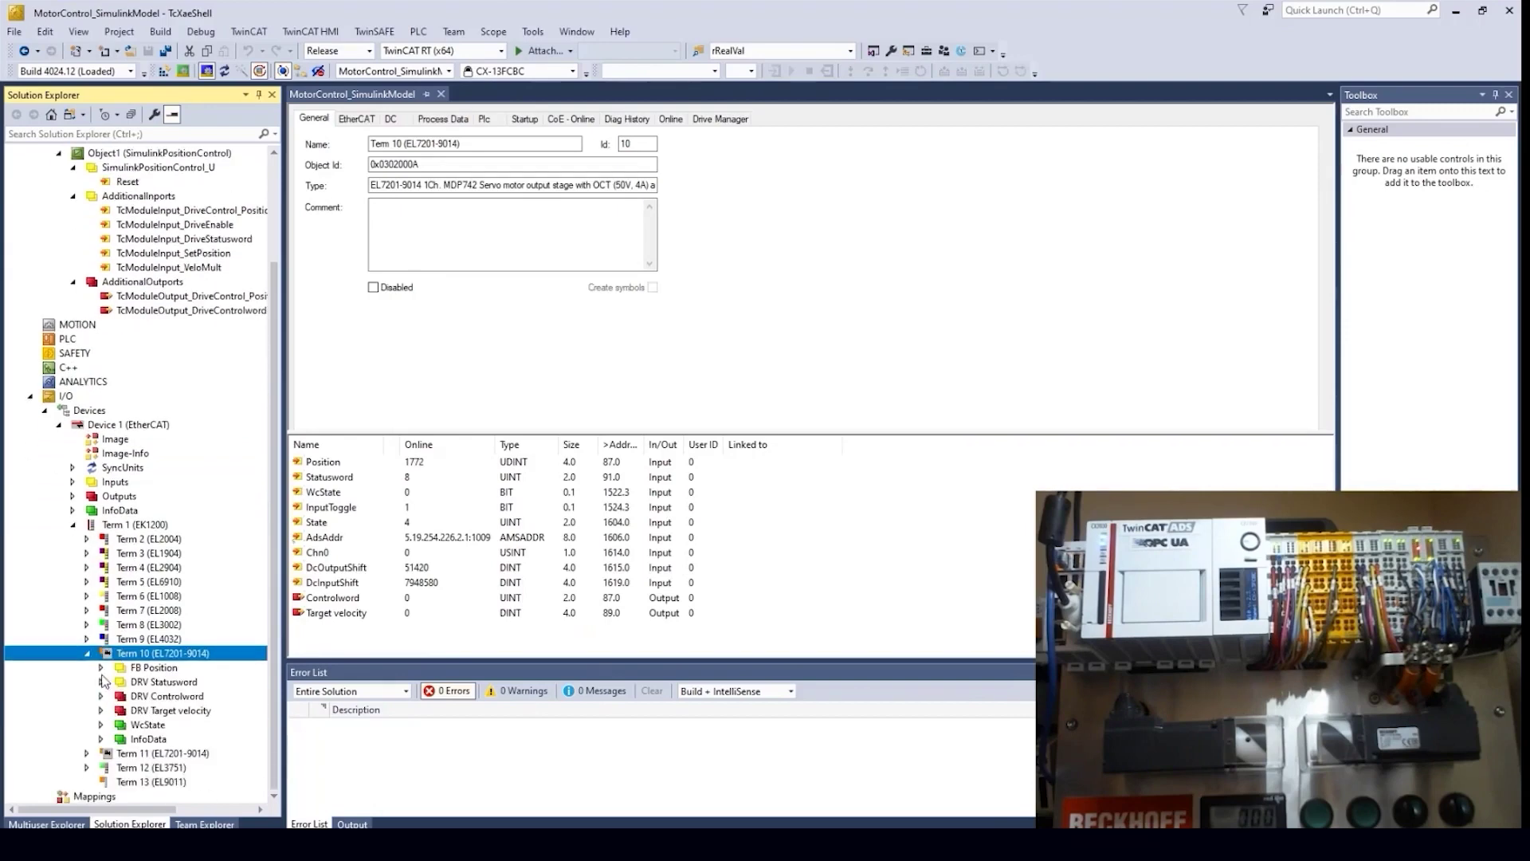
pyautogui.click(102, 668)
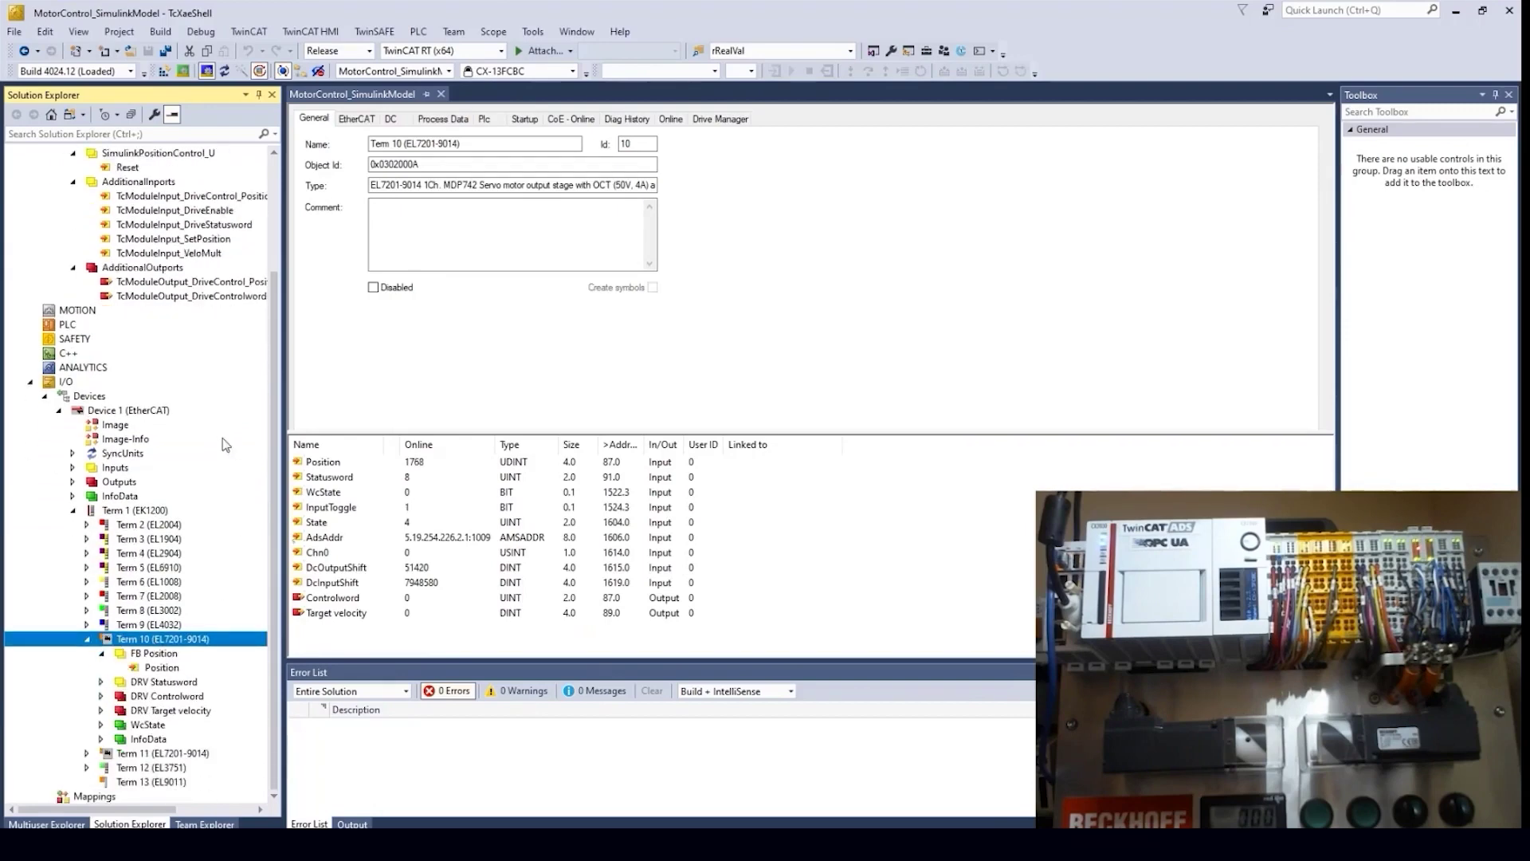
pyautogui.scroll(3, 216, 430)
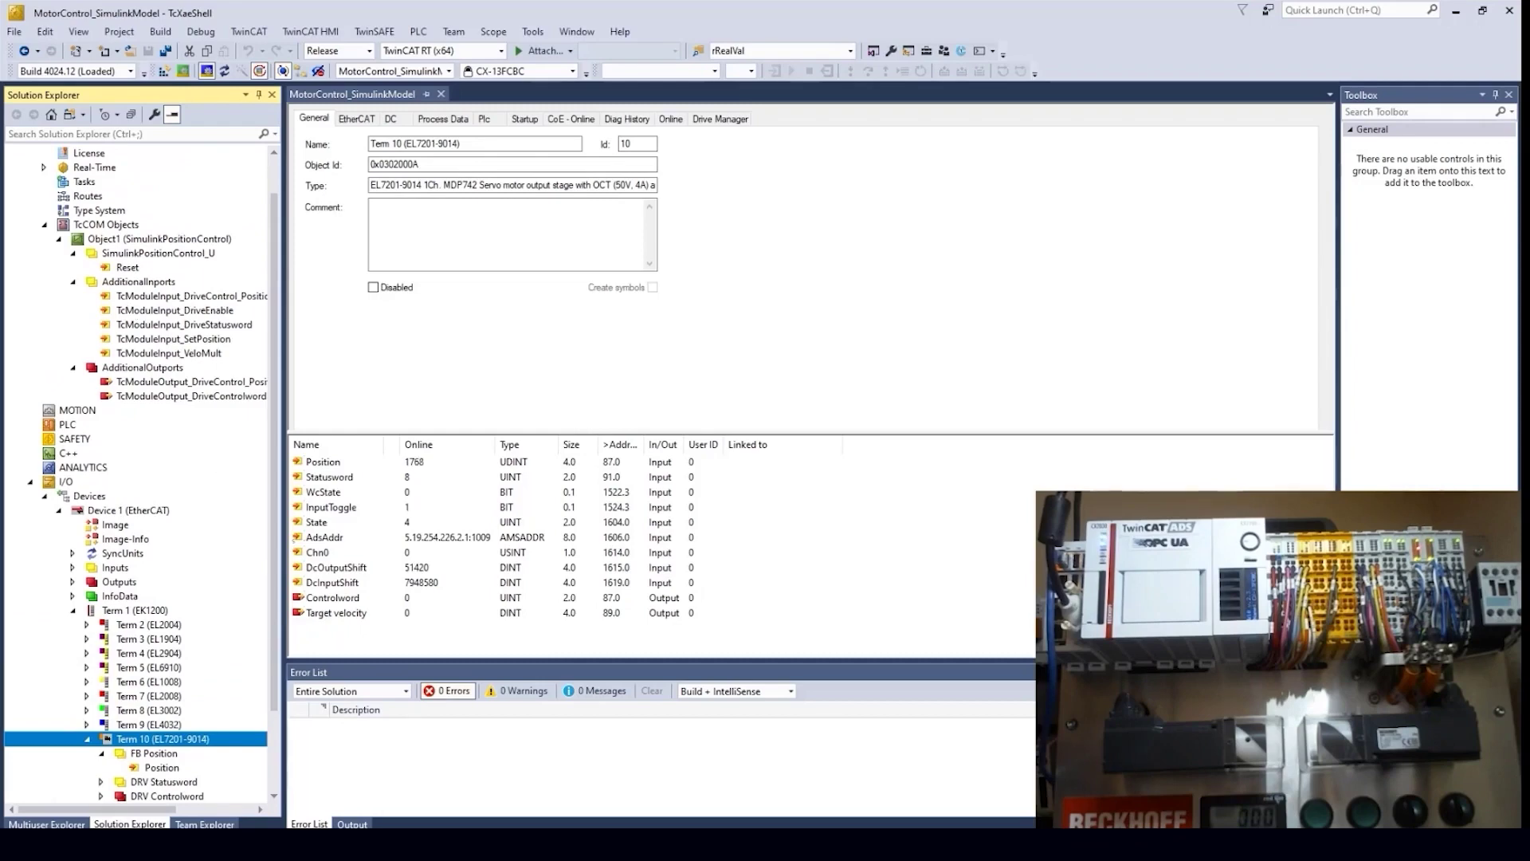
pyautogui.scroll(-2, 150, 478)
pyautogui.rightClick(159, 684)
pyautogui.click(247, 481)
pyautogui.doubleClick(827, 385)
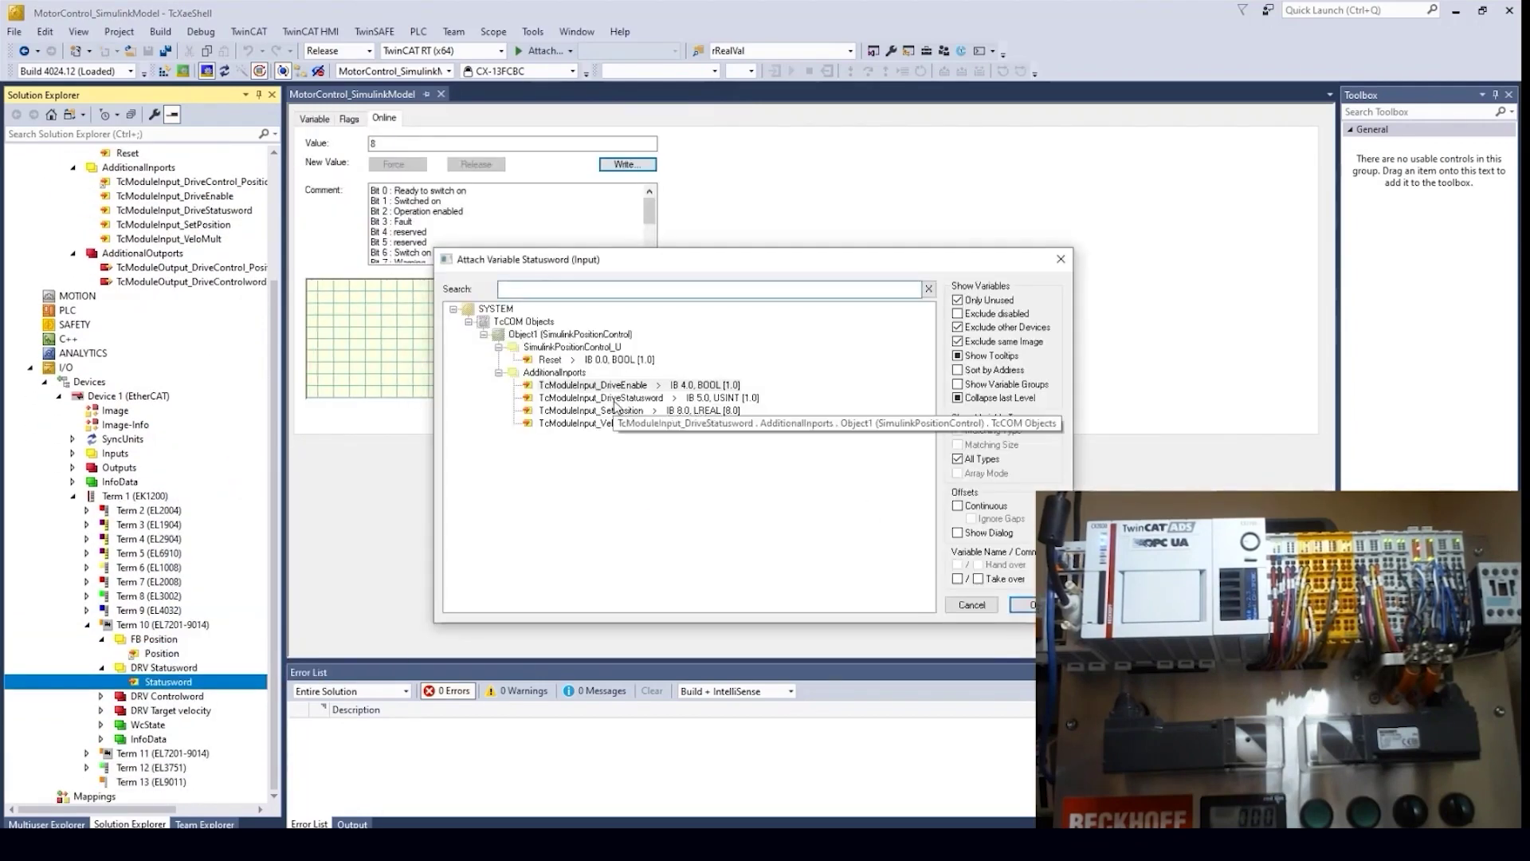
# Link Statusword, Controlword and Target velocity to Object1's matching drive inputs and outputs
pyautogui.doubleClick(601, 397)
pyautogui.click(861, 468)
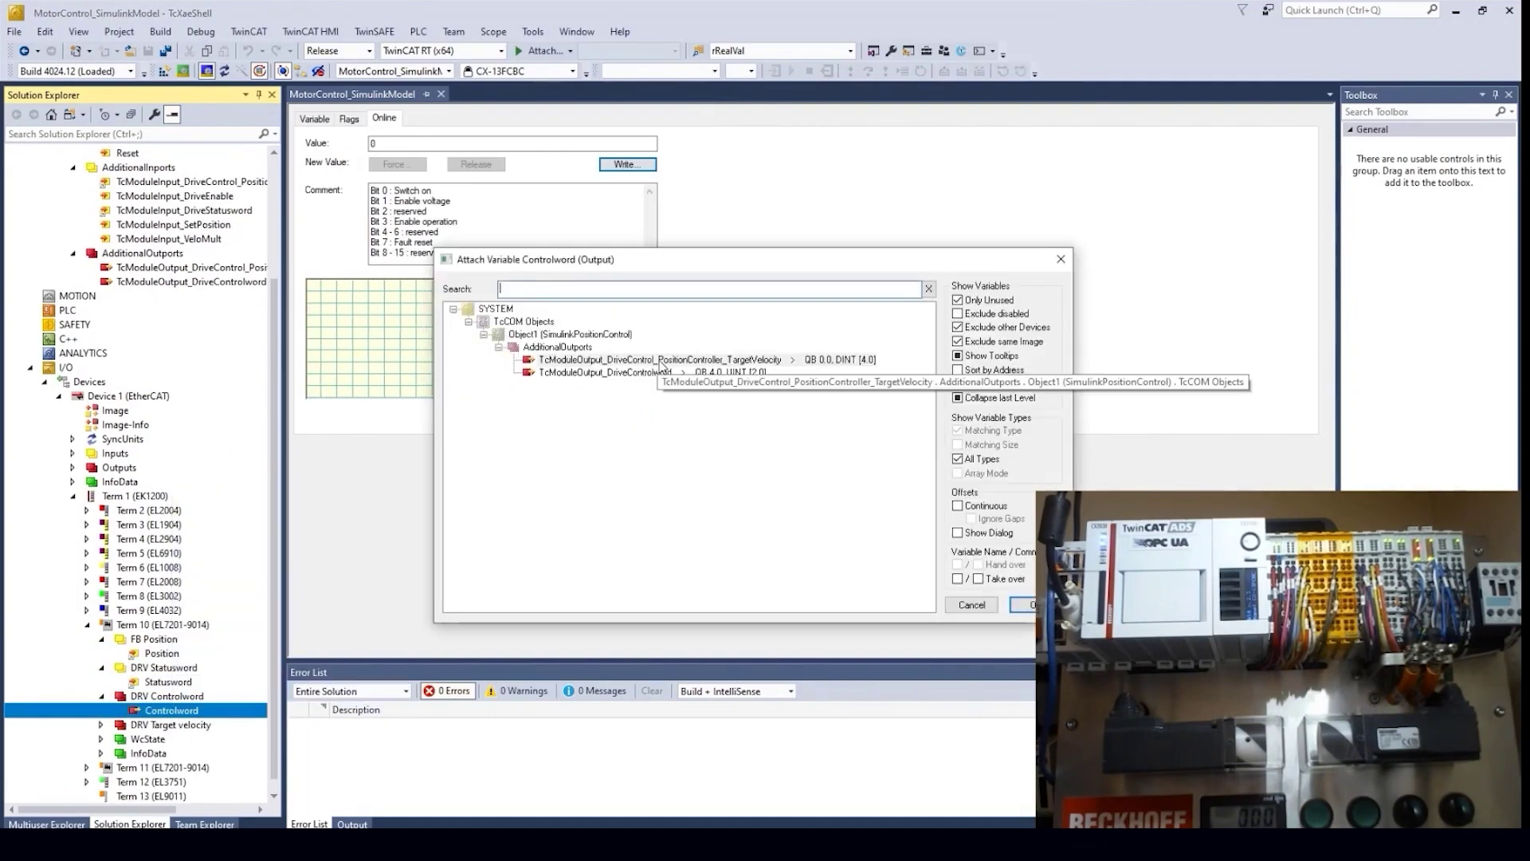
pyautogui.doubleClick(685, 563)
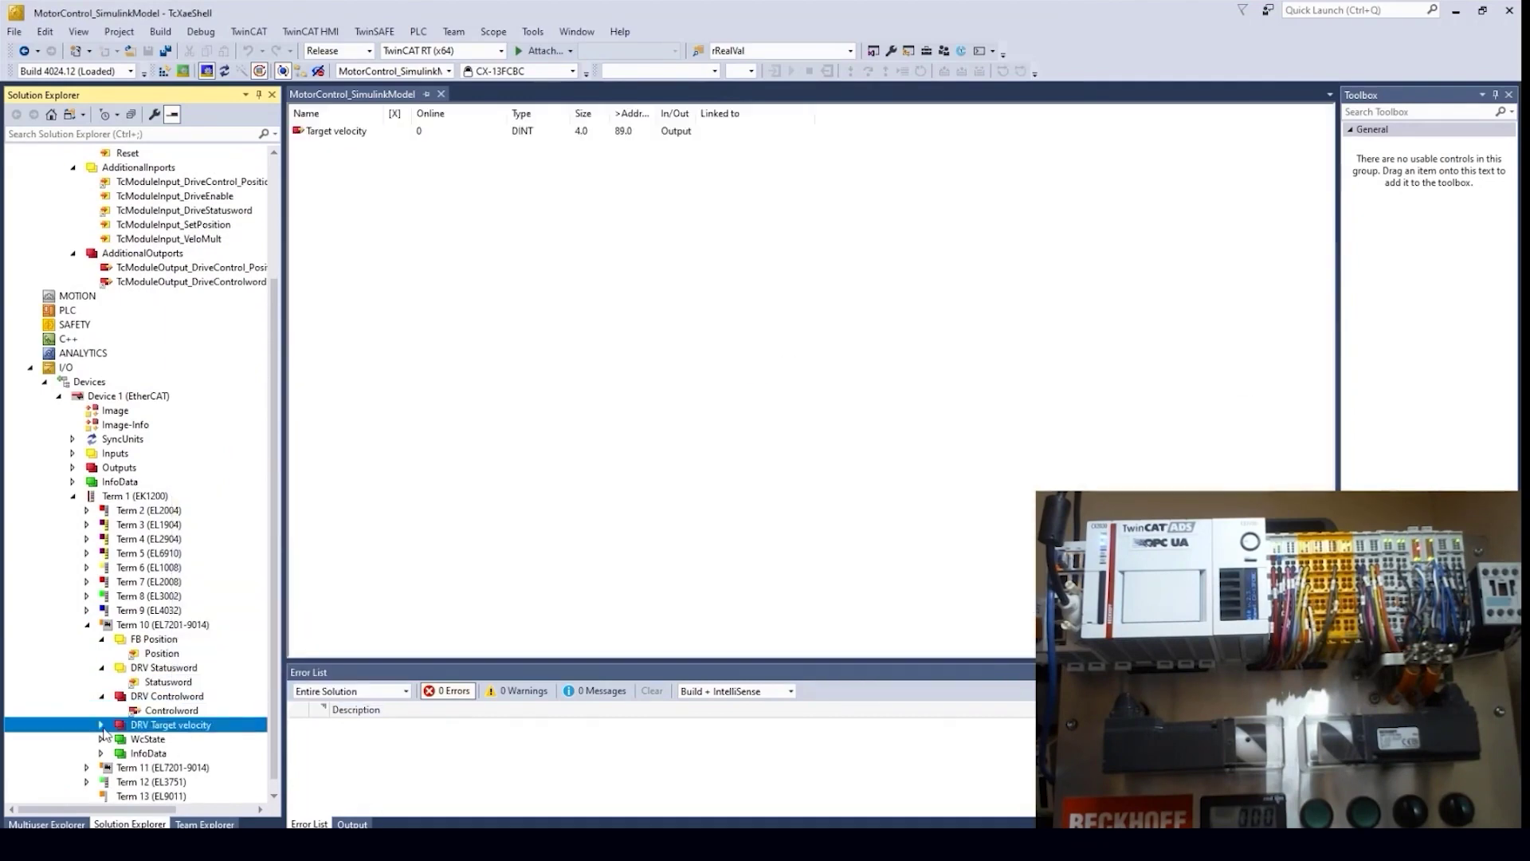
pyautogui.rightClick(177, 739)
pyautogui.click(230, 538)
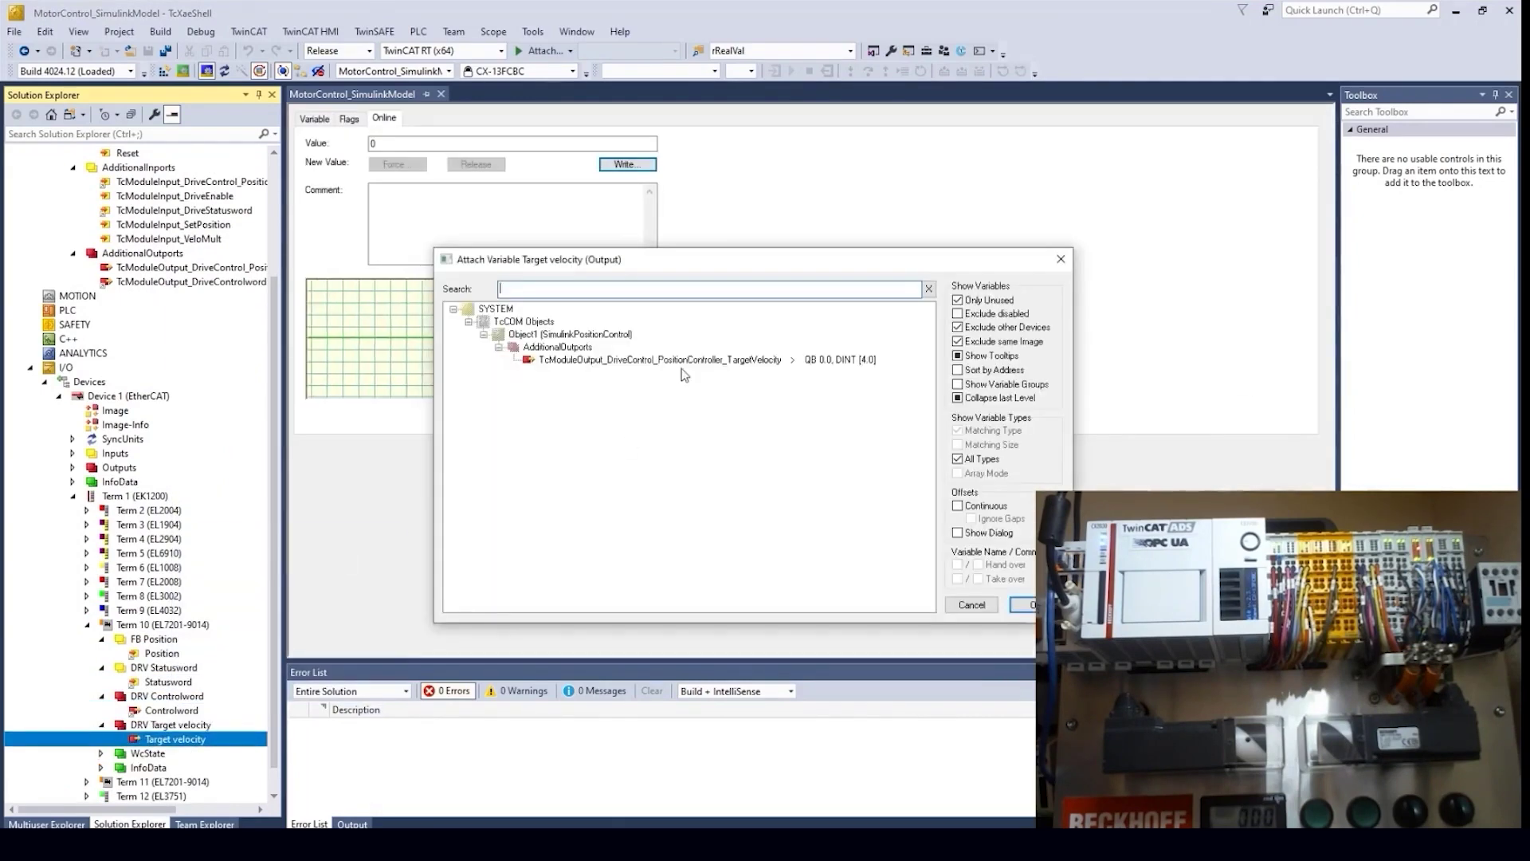
pyautogui.doubleClick(685, 371)
pyautogui.scroll(4, 106, 539)
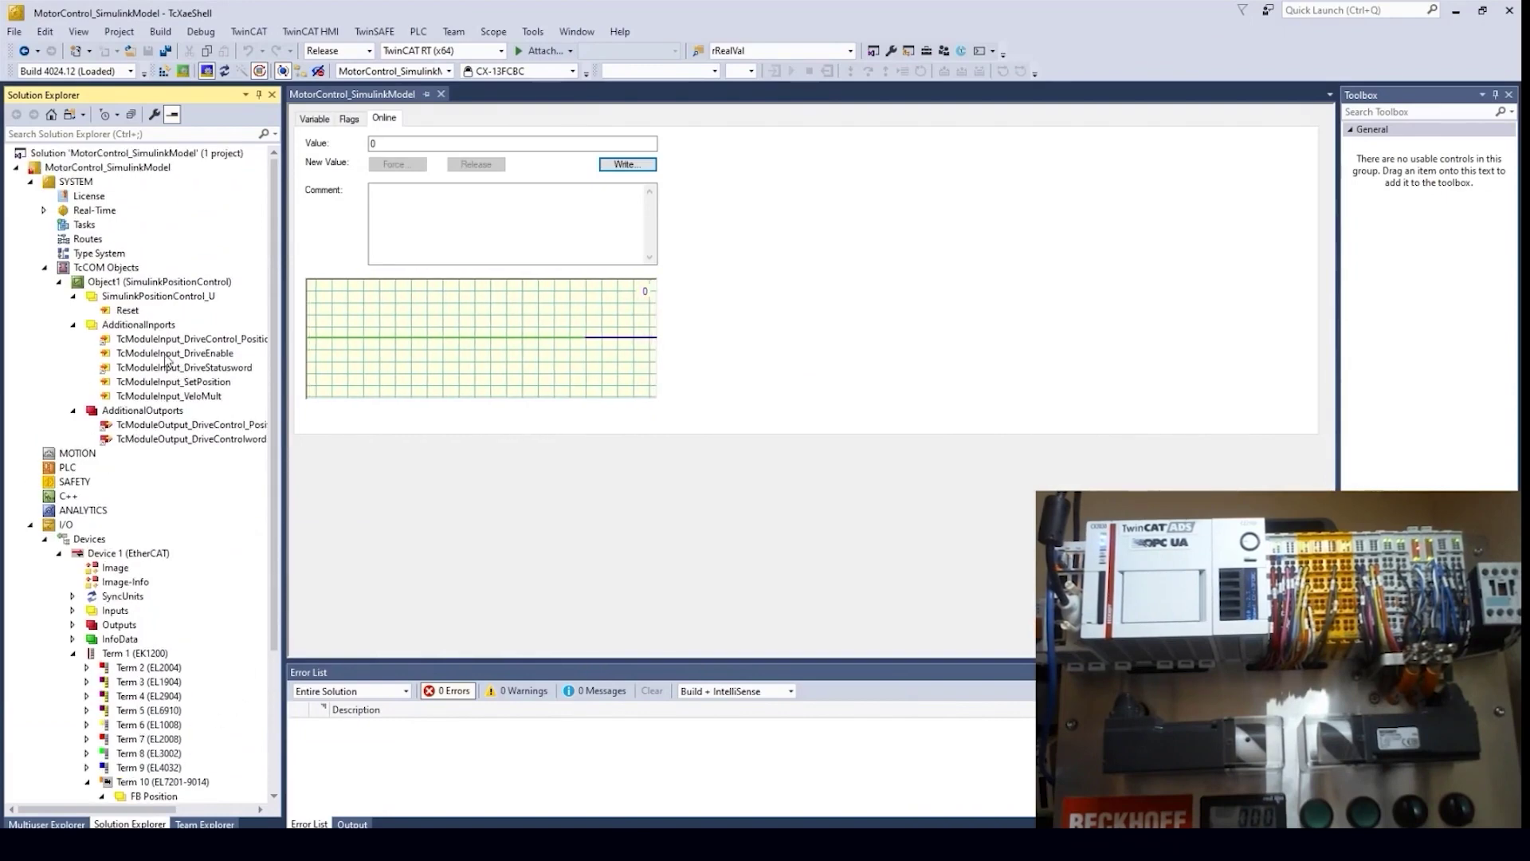
# Add a task named RealtimeTask under Tasks with a cycle of 5 ticks
pyautogui.click(44, 210)
pyautogui.click(92, 212)
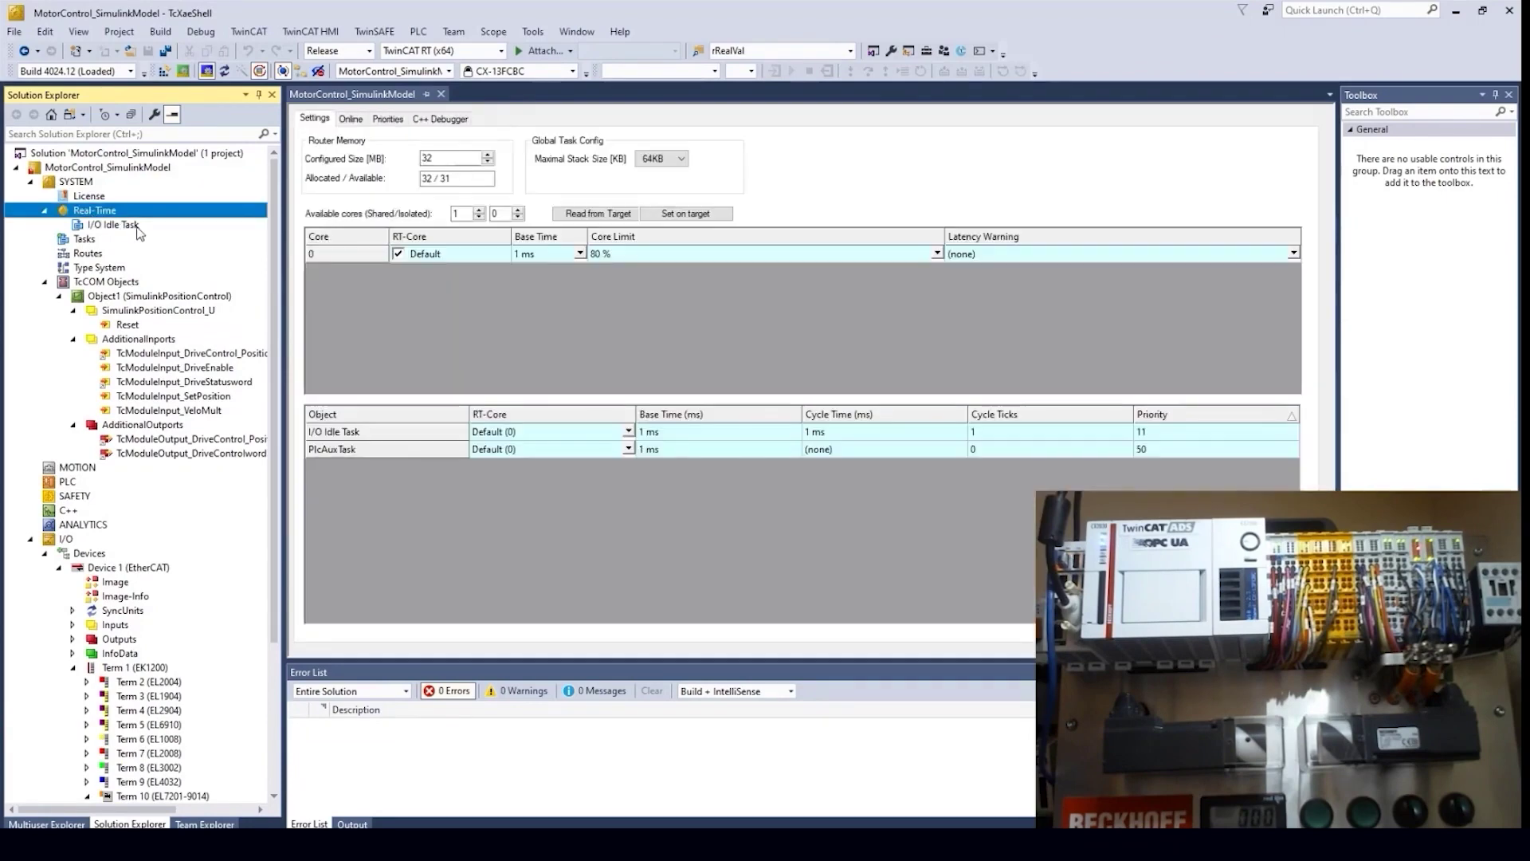
pyautogui.click(81, 240)
pyautogui.rightClick(81, 241)
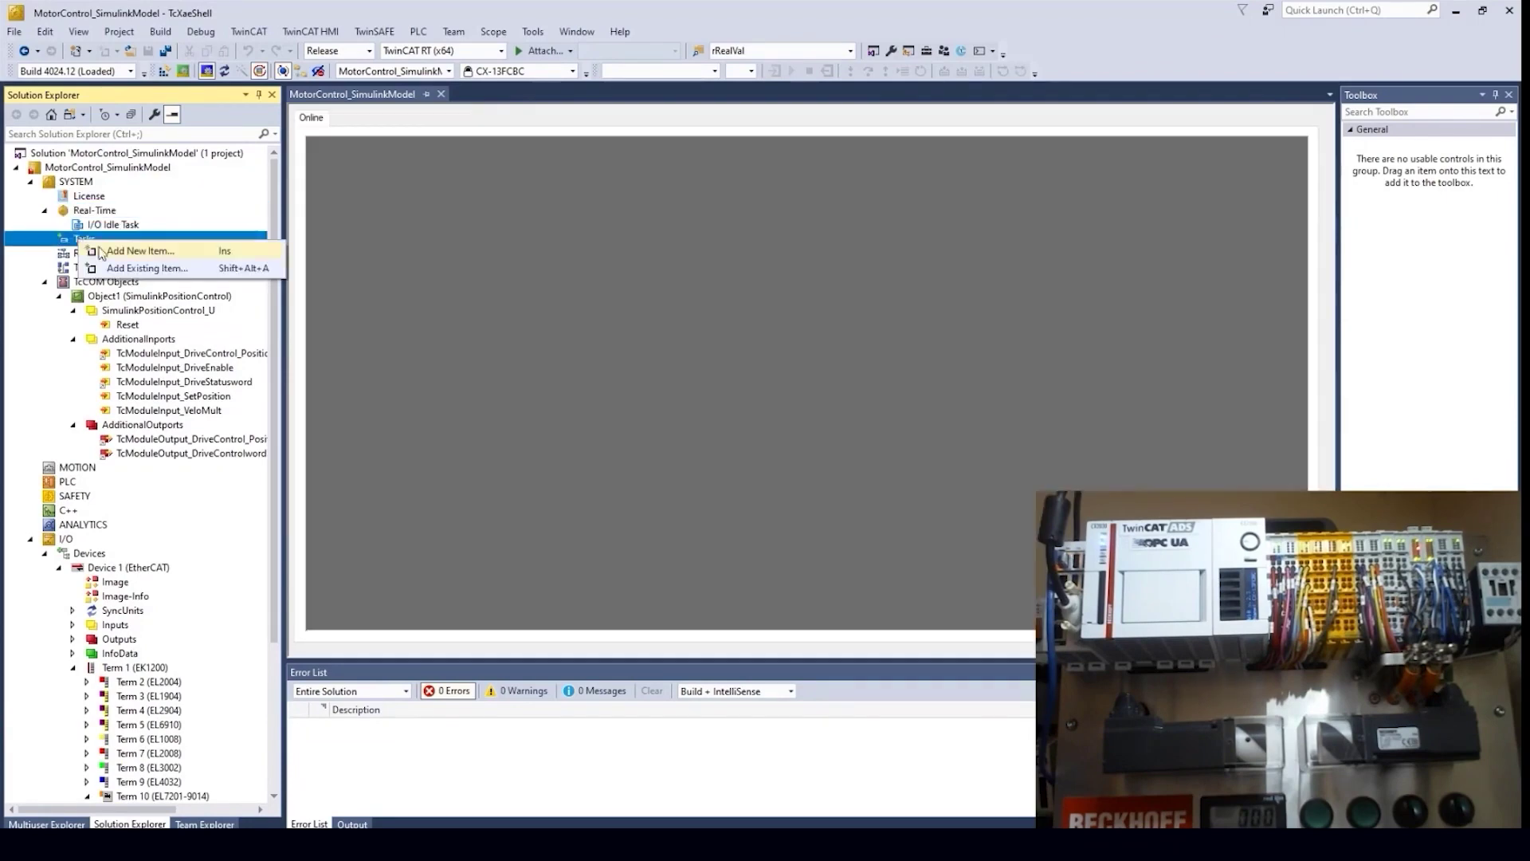
pyautogui.click(102, 252)
pyautogui.write('RealtimeTask')
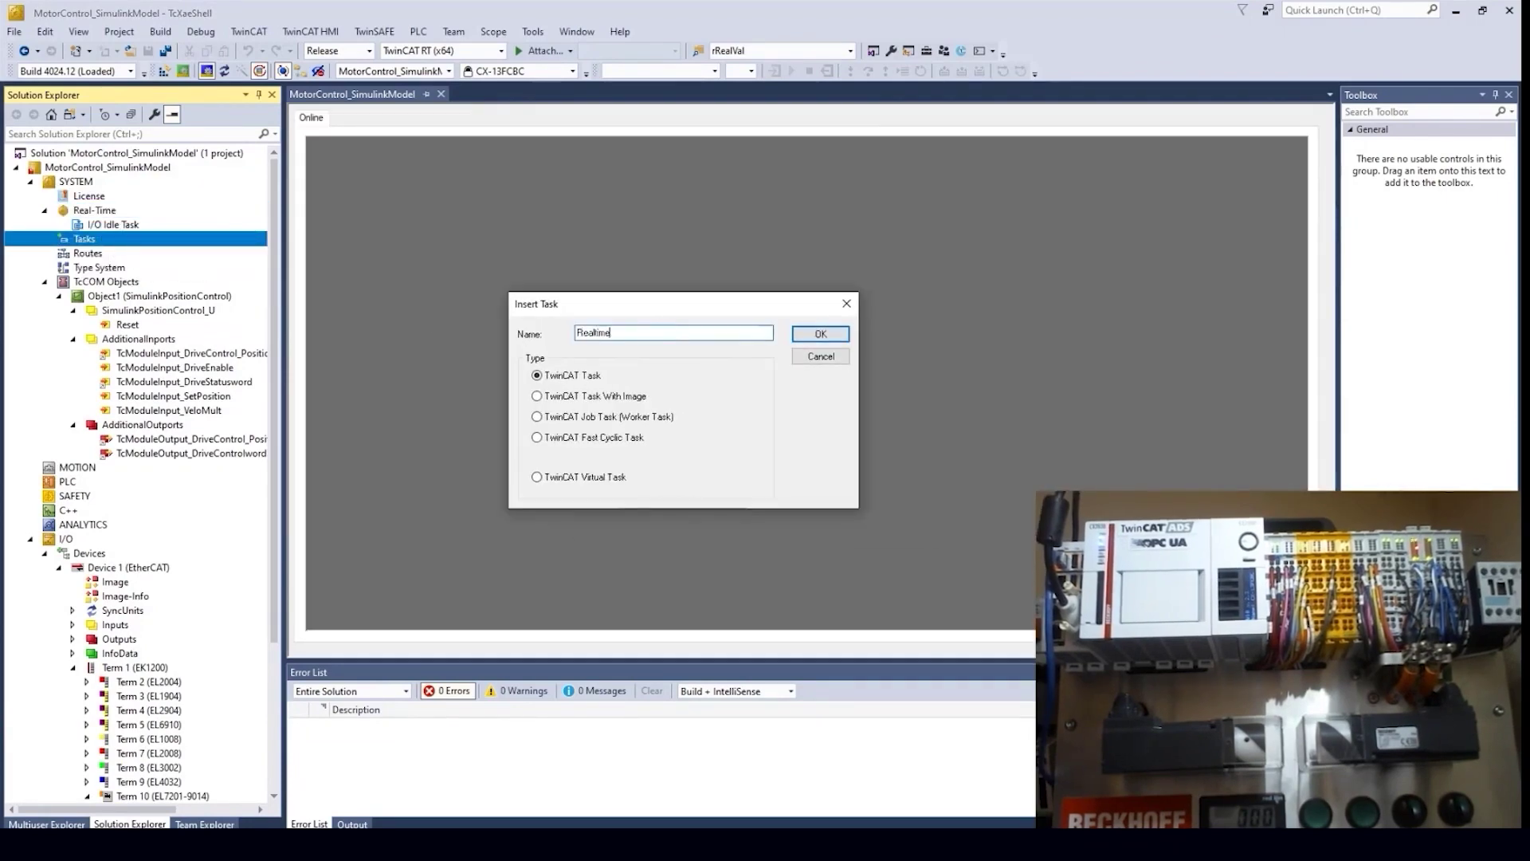
pyautogui.press('Return')
pyautogui.doubleClick(387, 216)
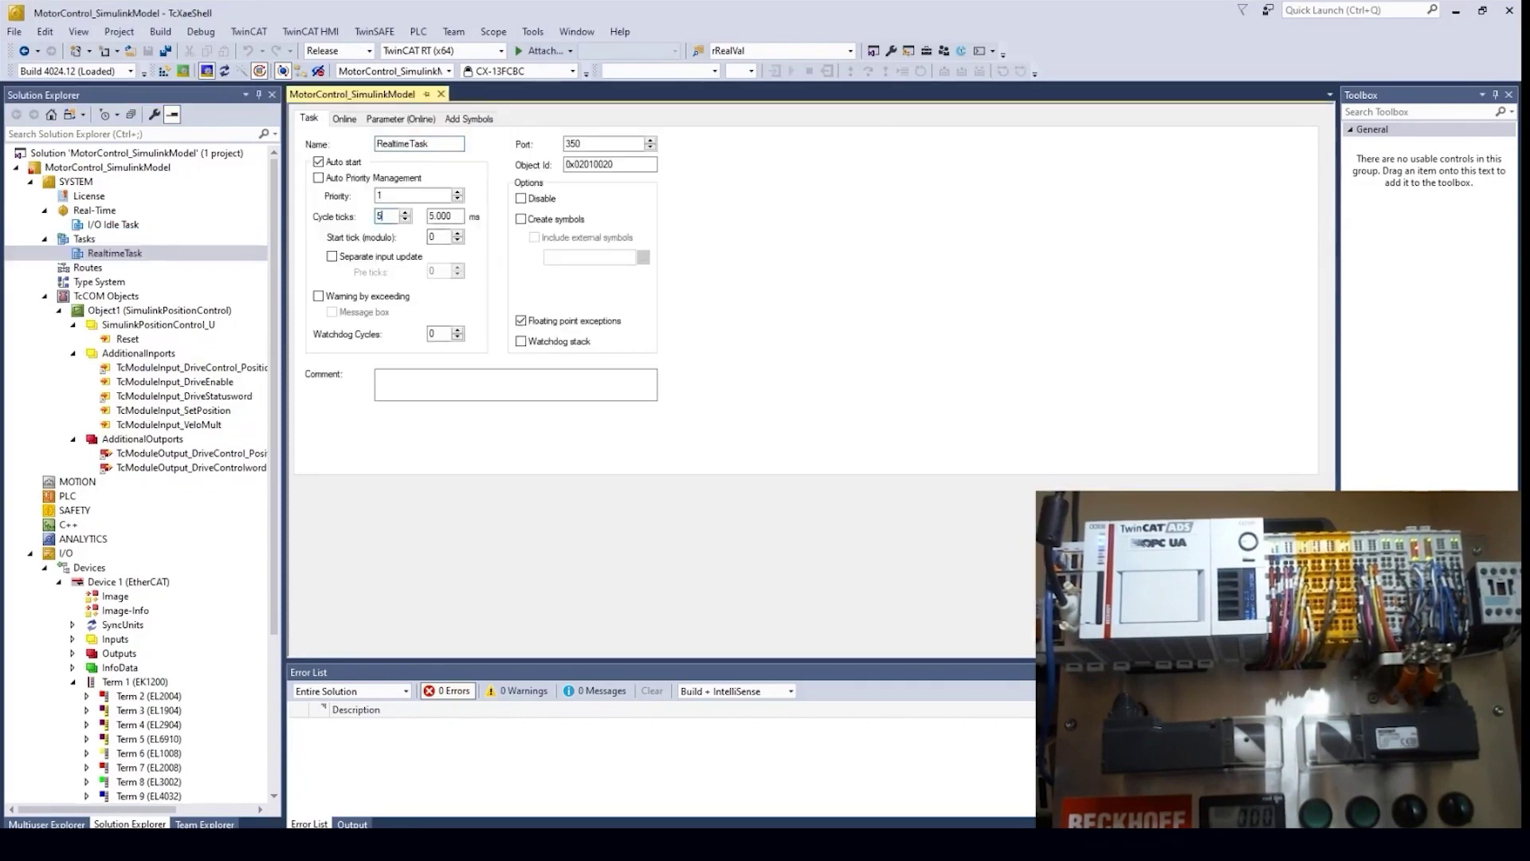
pyautogui.write('5')
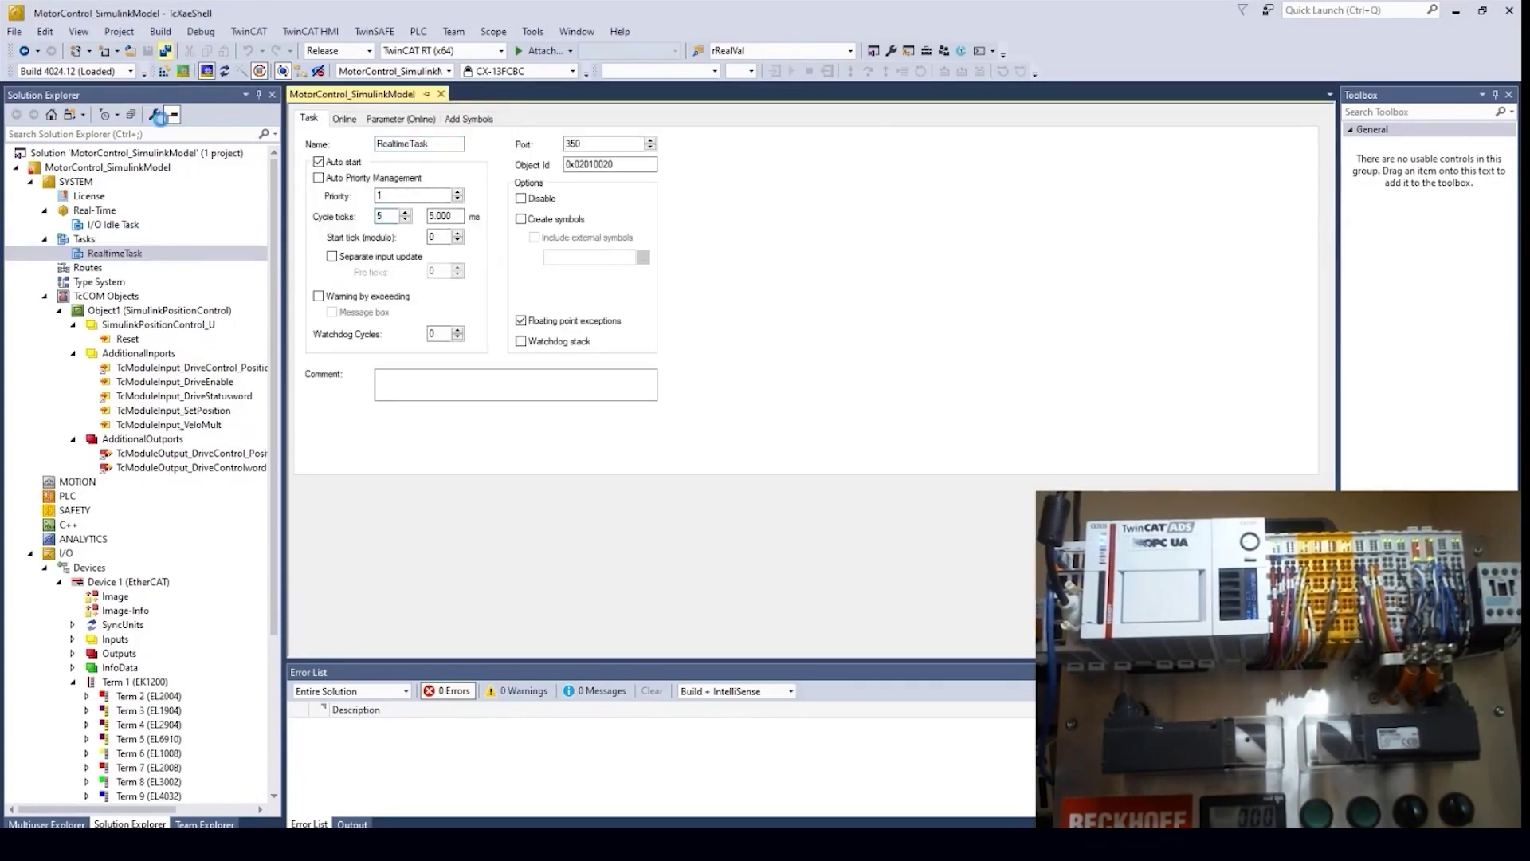
# Activate the configuration in Run Mode and add a live chart of one Object1 signal
pyautogui.doubleClick(117, 311)
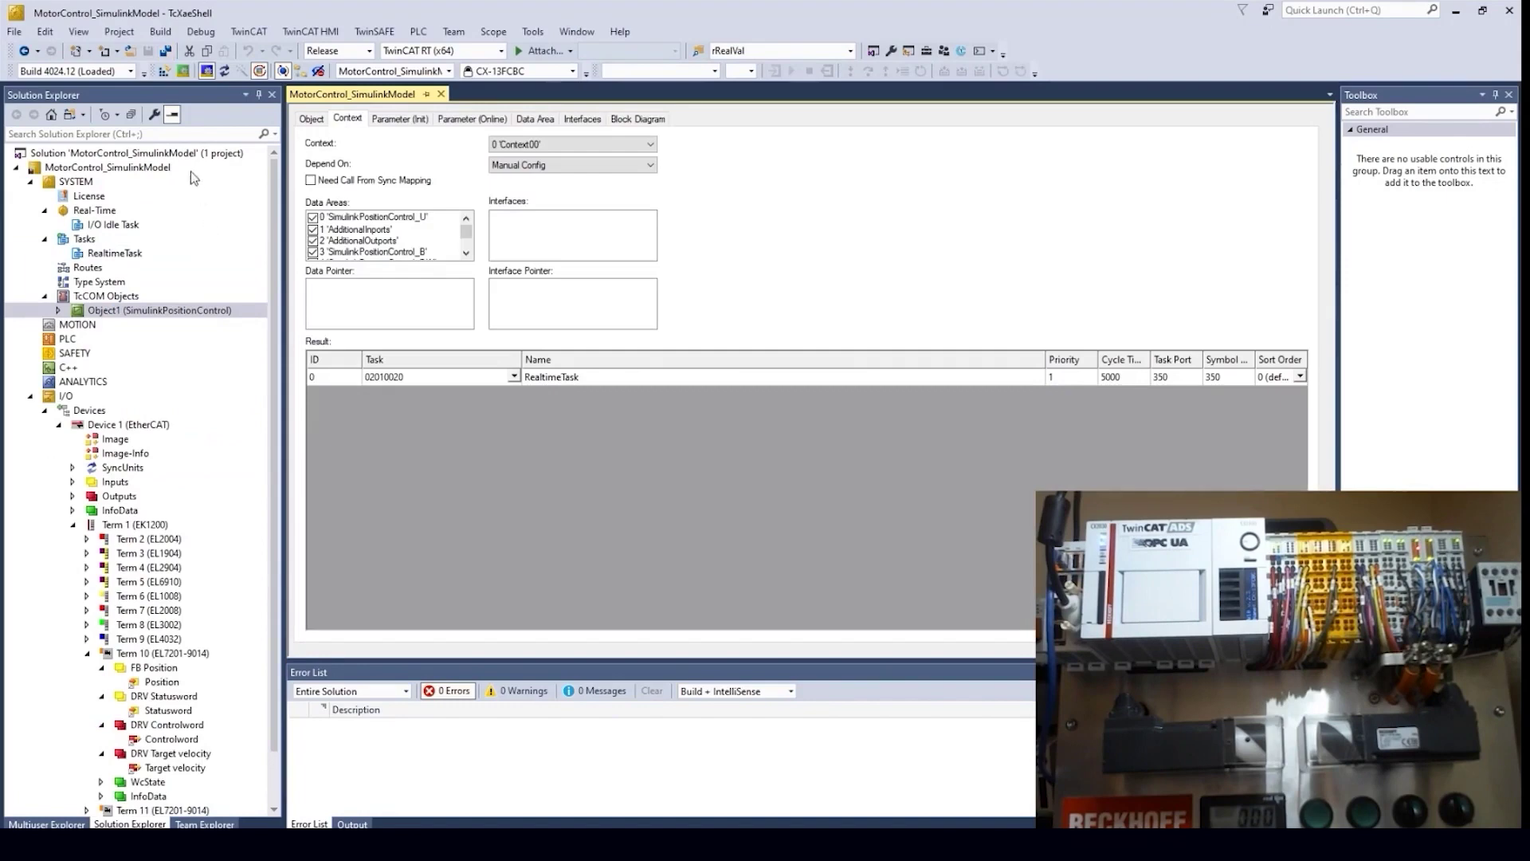
pyautogui.click(164, 71)
pyautogui.press('Return')
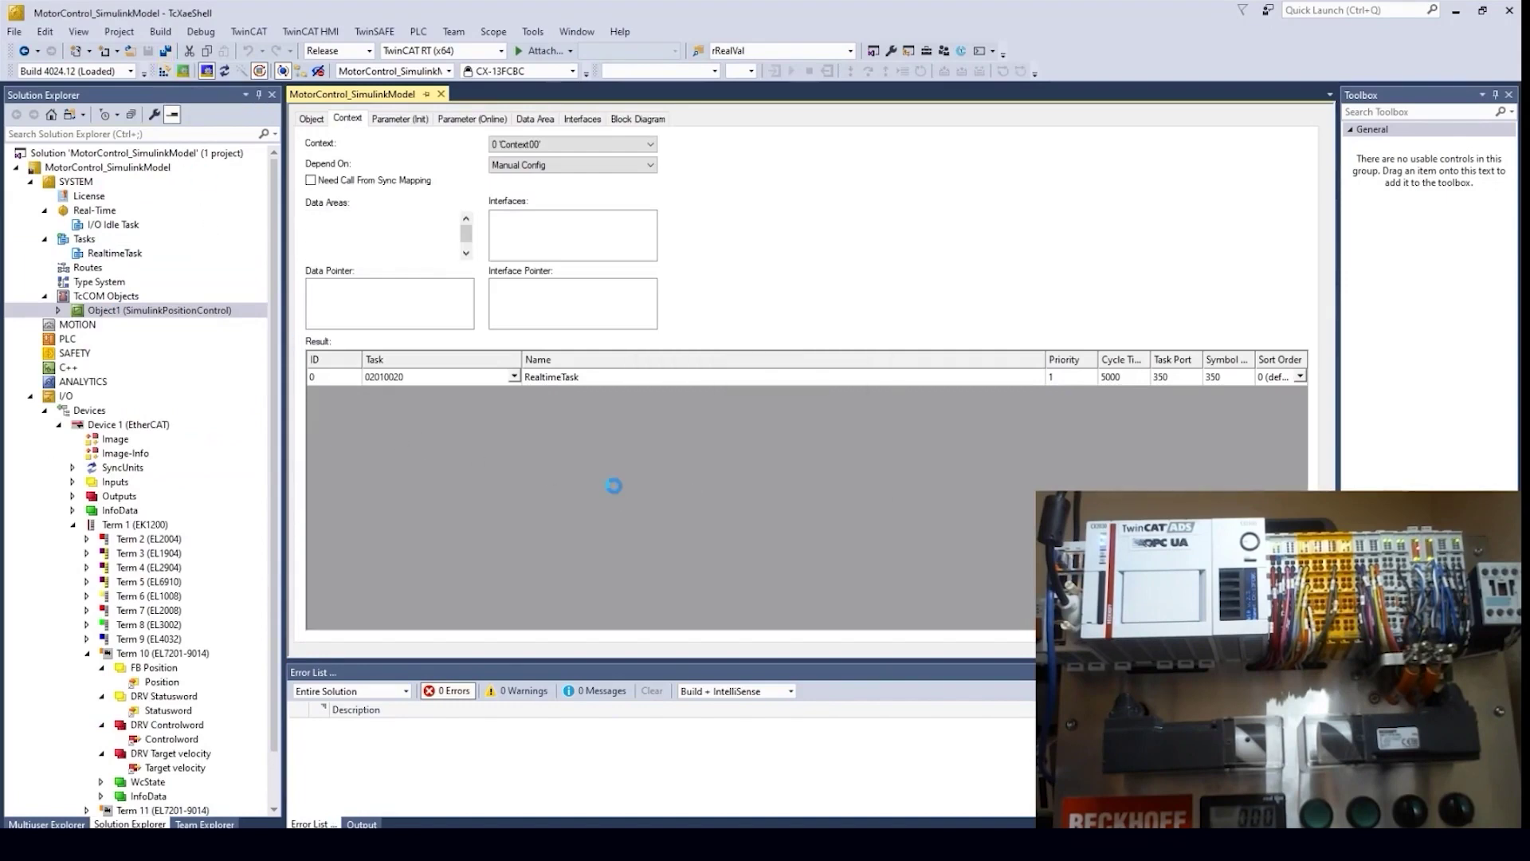
pyautogui.press('Return')
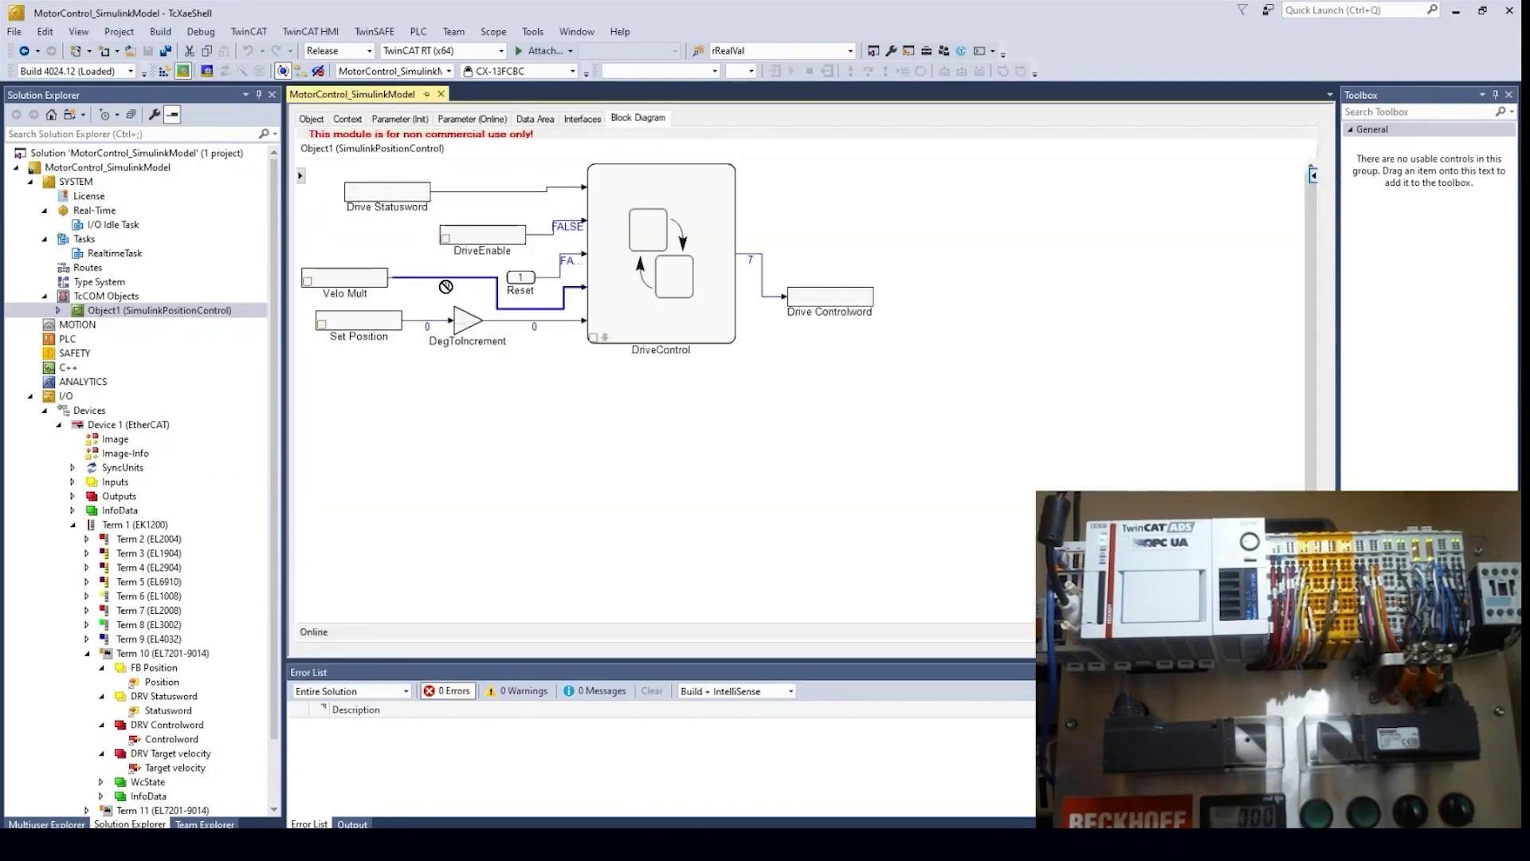
pyautogui.moveTo(579, 444); pyautogui.dragTo(580, 443)
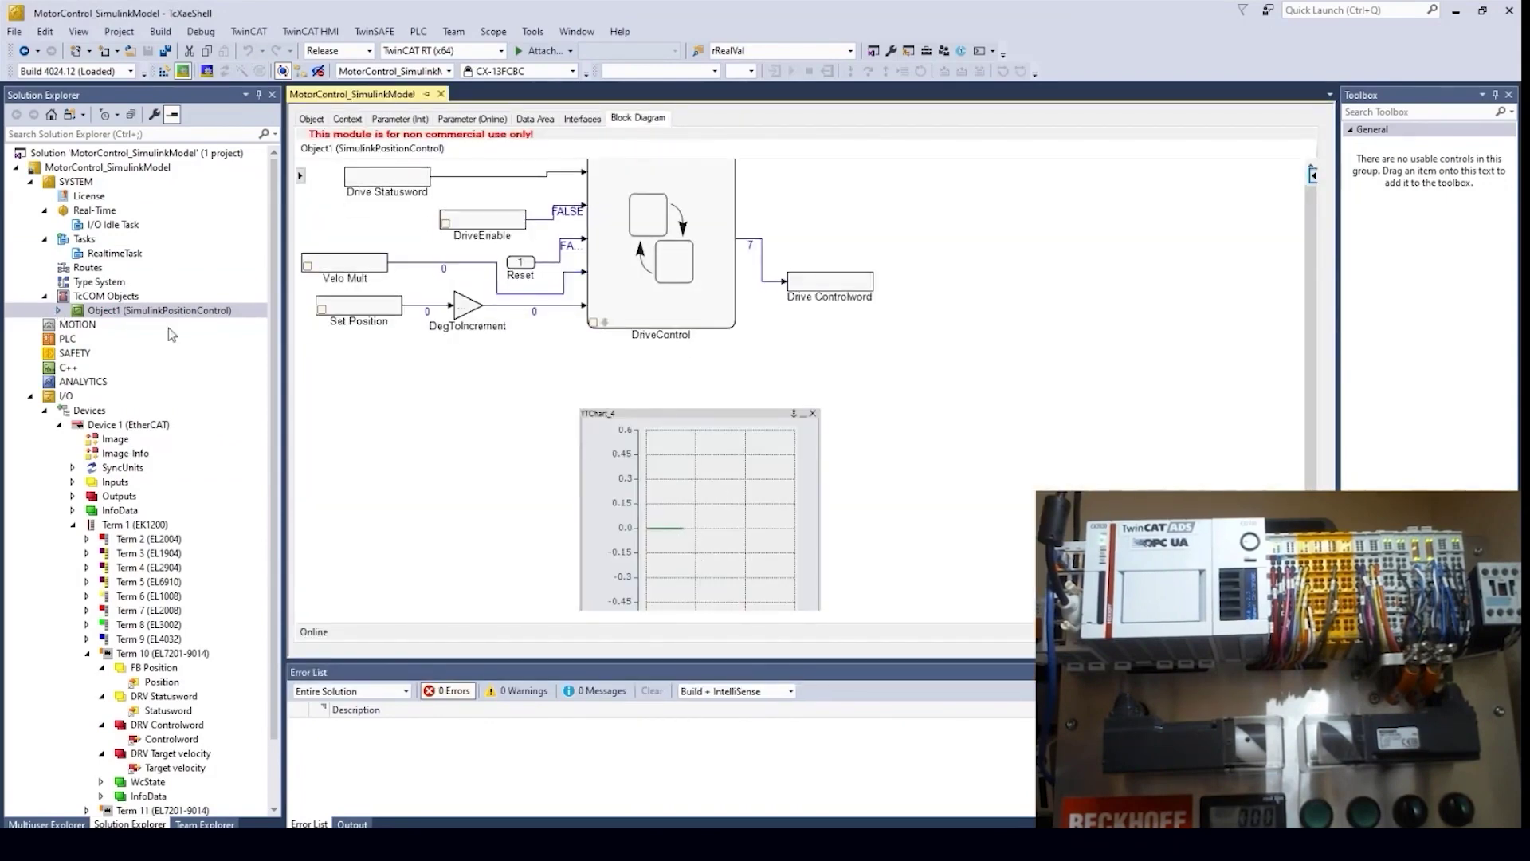
pyautogui.click(58, 310)
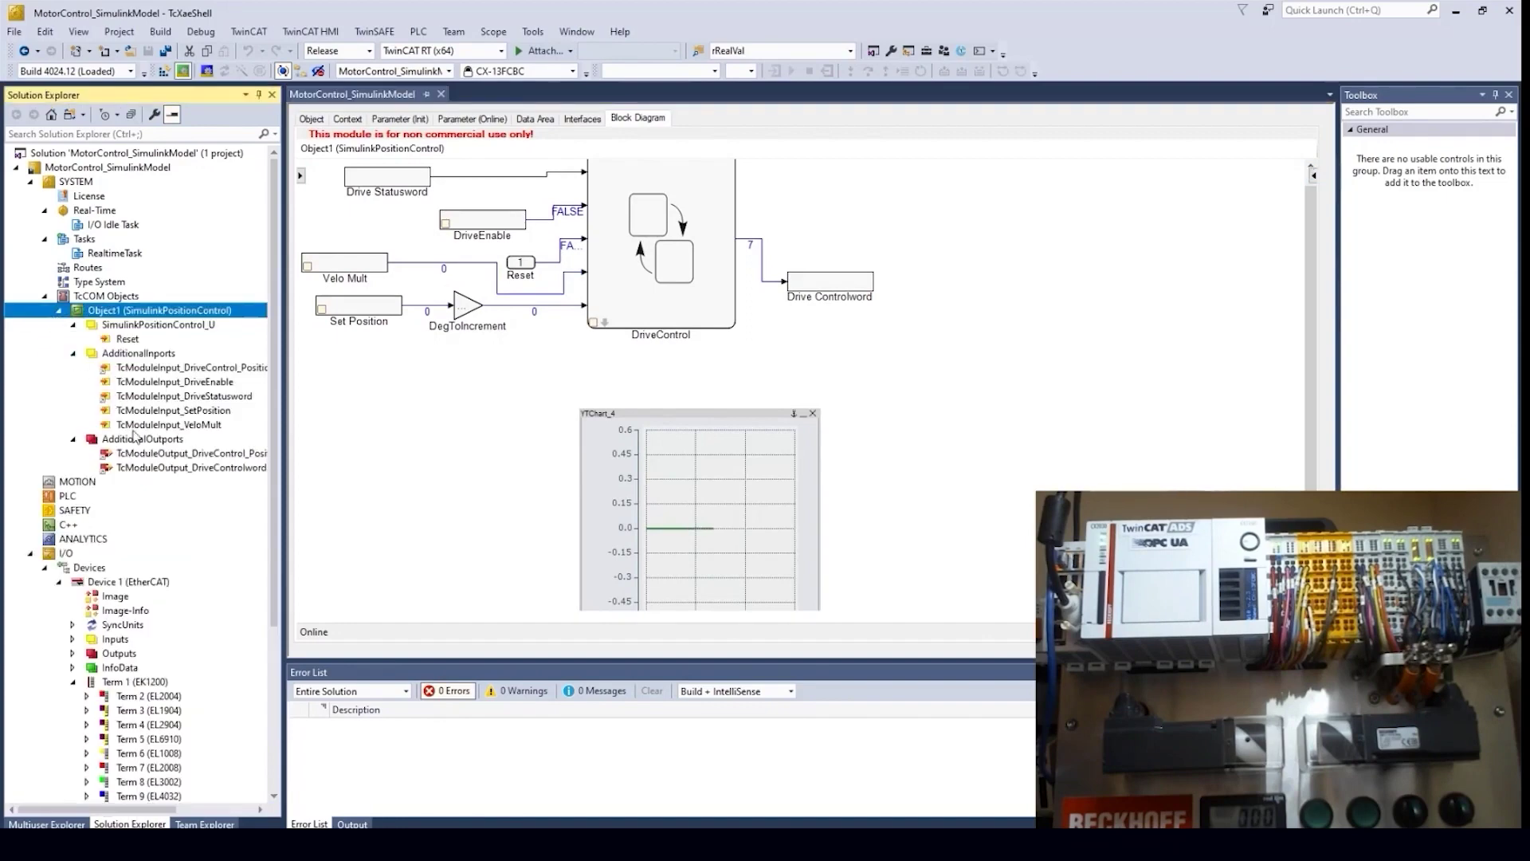
# Write 500000 to the model's VeloMult input online
pyautogui.click(159, 424)
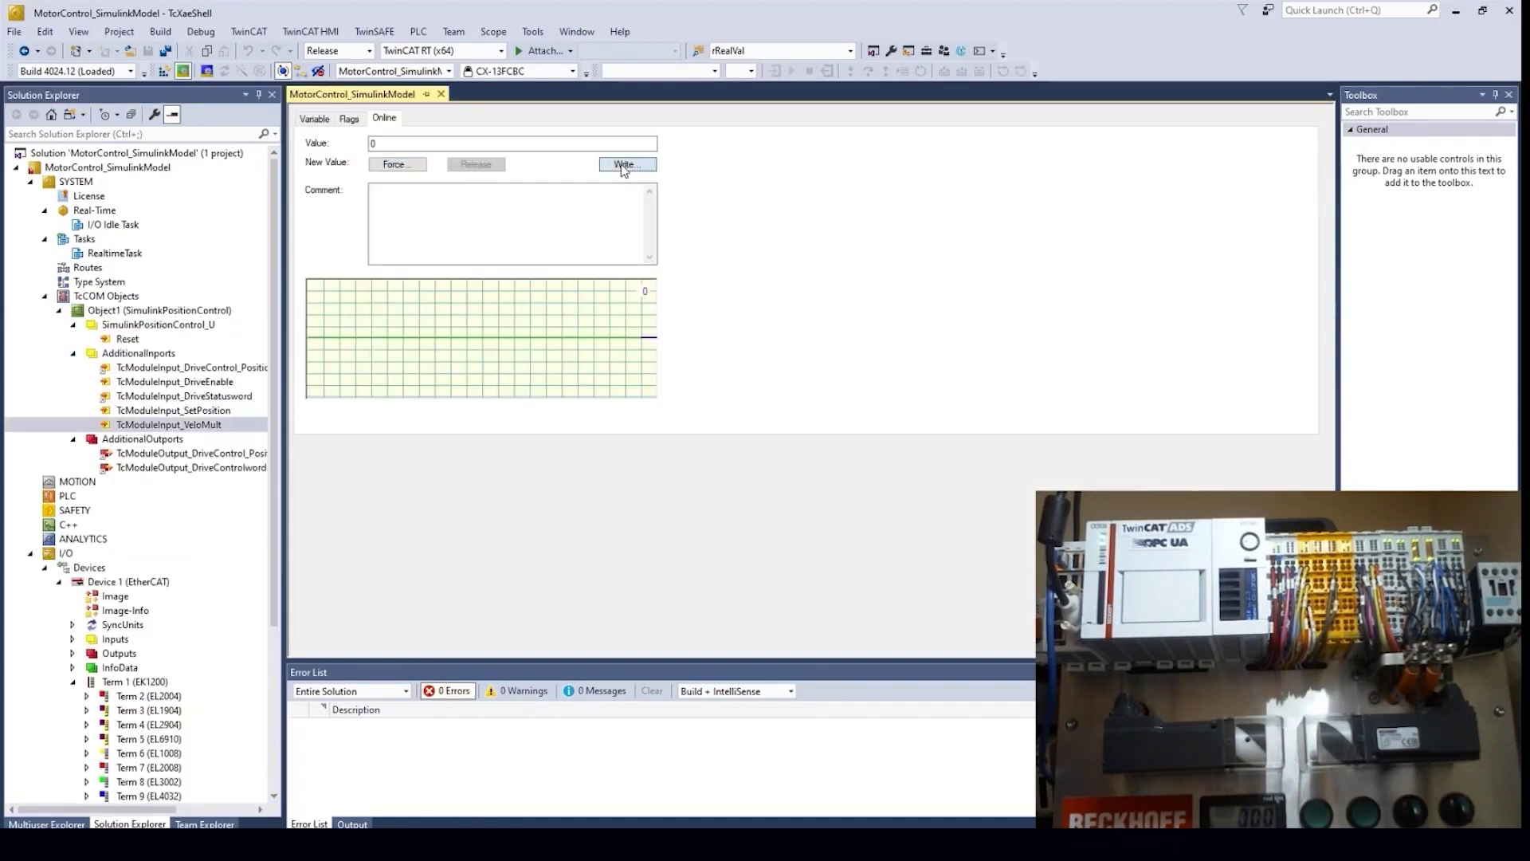
pyautogui.click(628, 163)
pyautogui.write('500000')
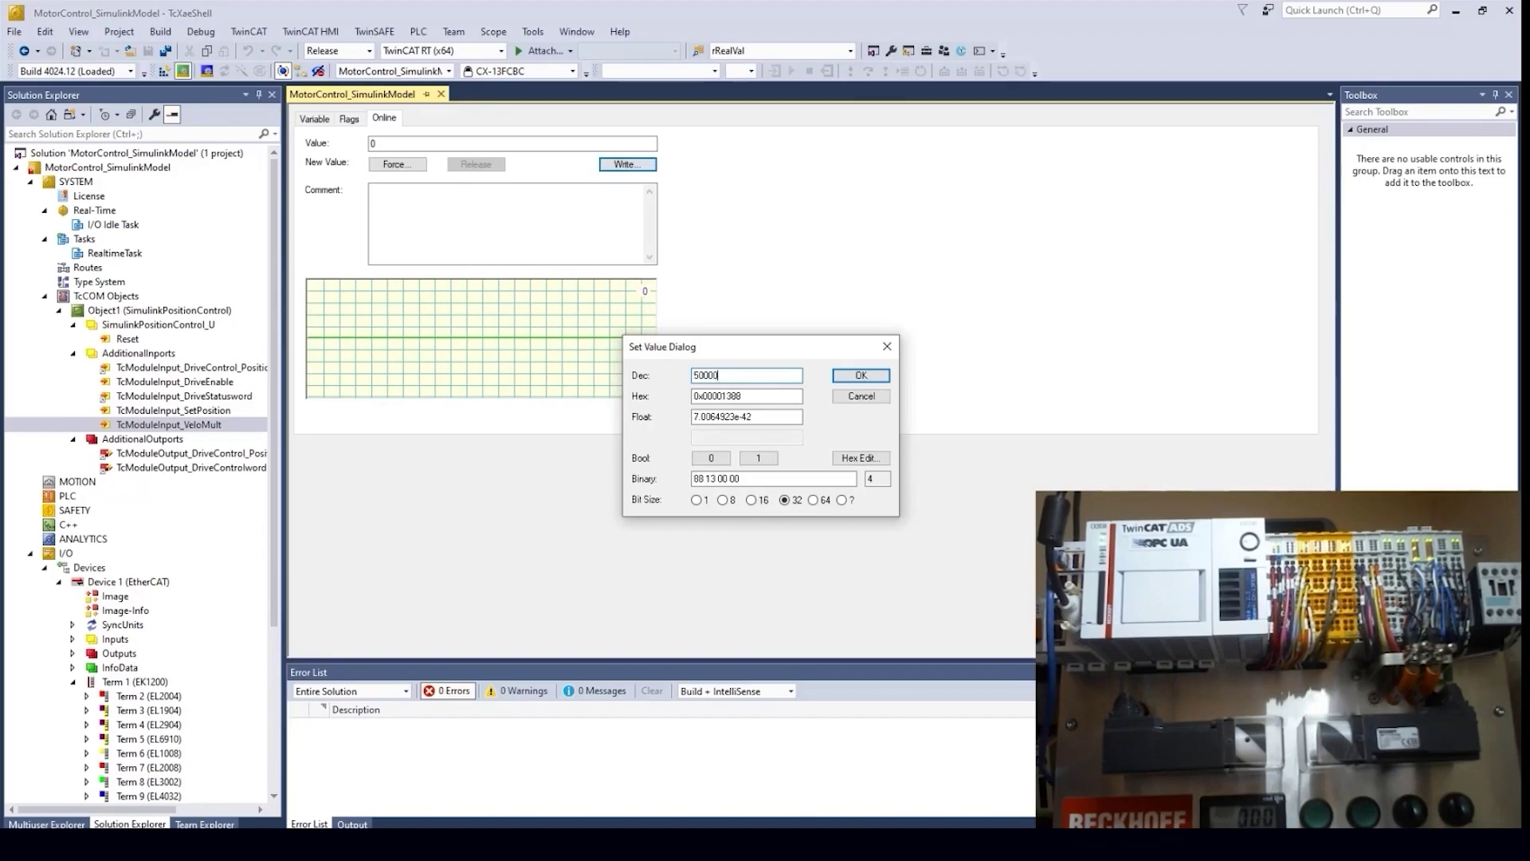
pyautogui.press('Return')
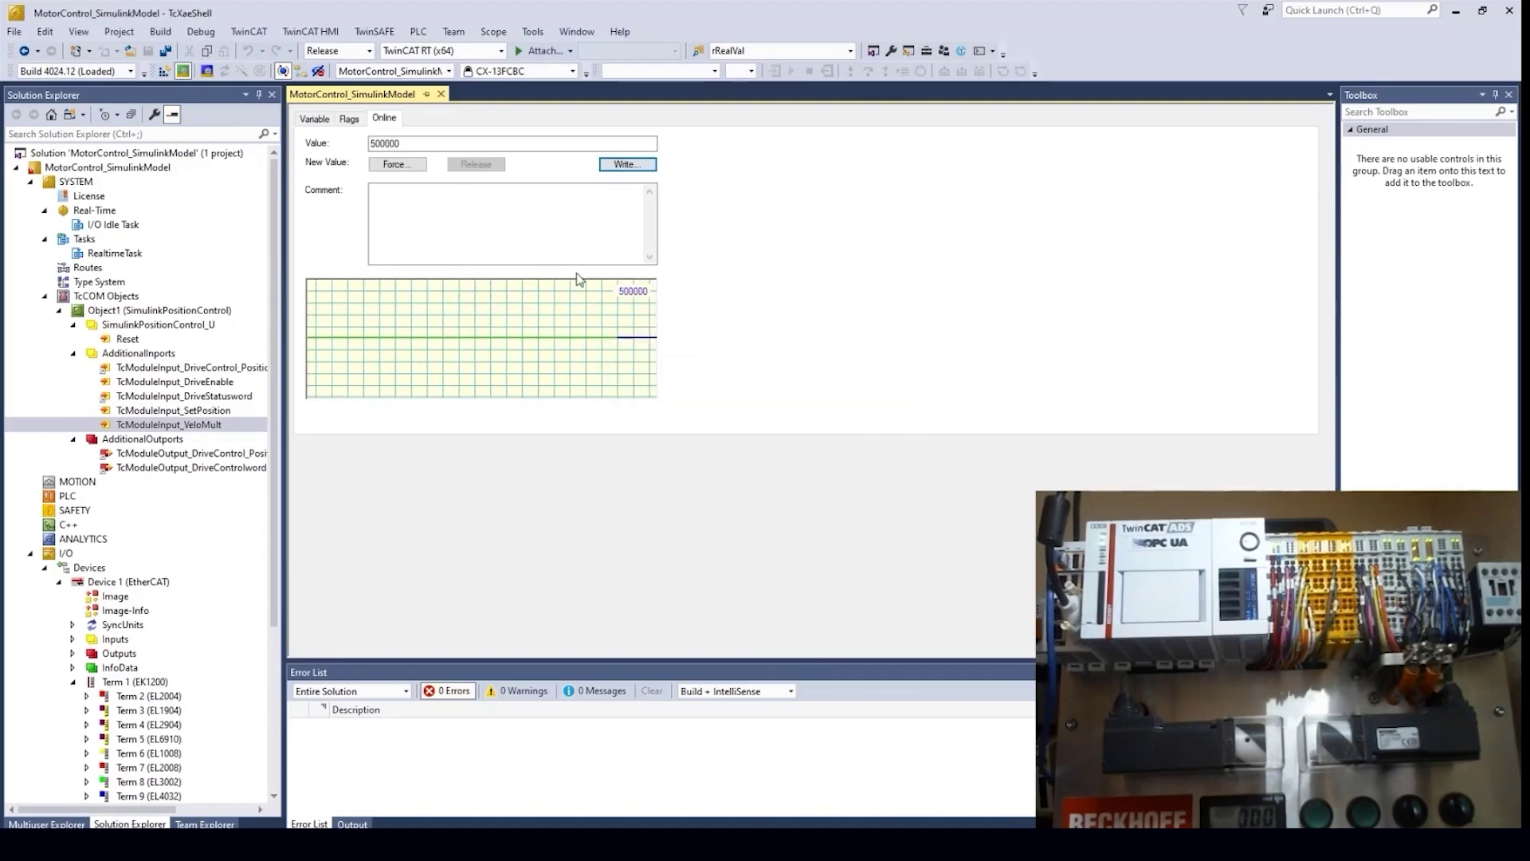
# Write 10000 to SetPosition and watch the values live on Object1's block diagram
pyautogui.click(180, 422)
pyautogui.click(181, 411)
pyautogui.click(657, 163)
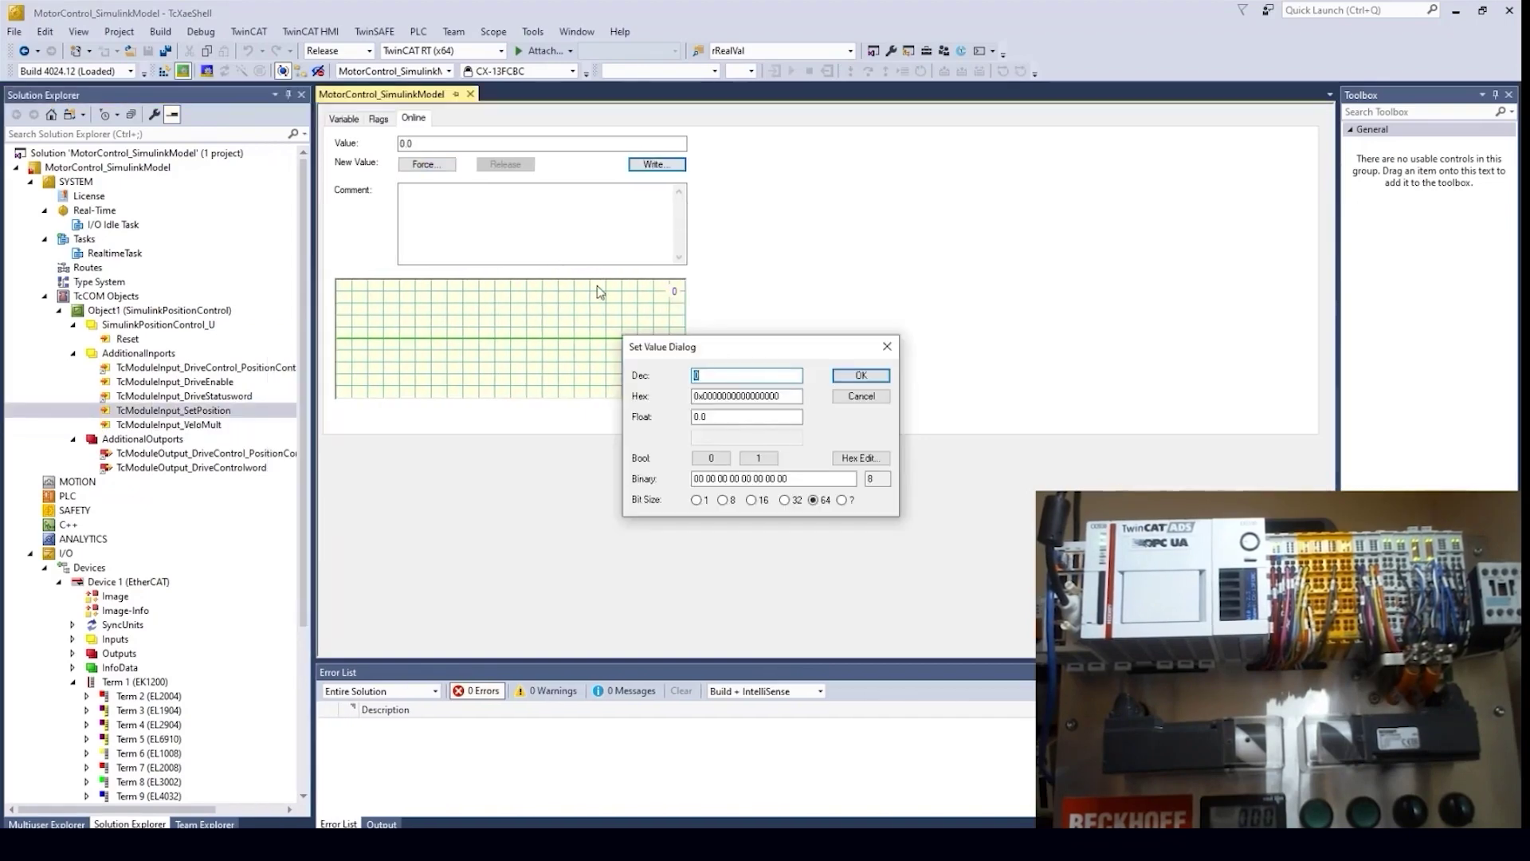
pyautogui.write('10000')
pyautogui.press('Return')
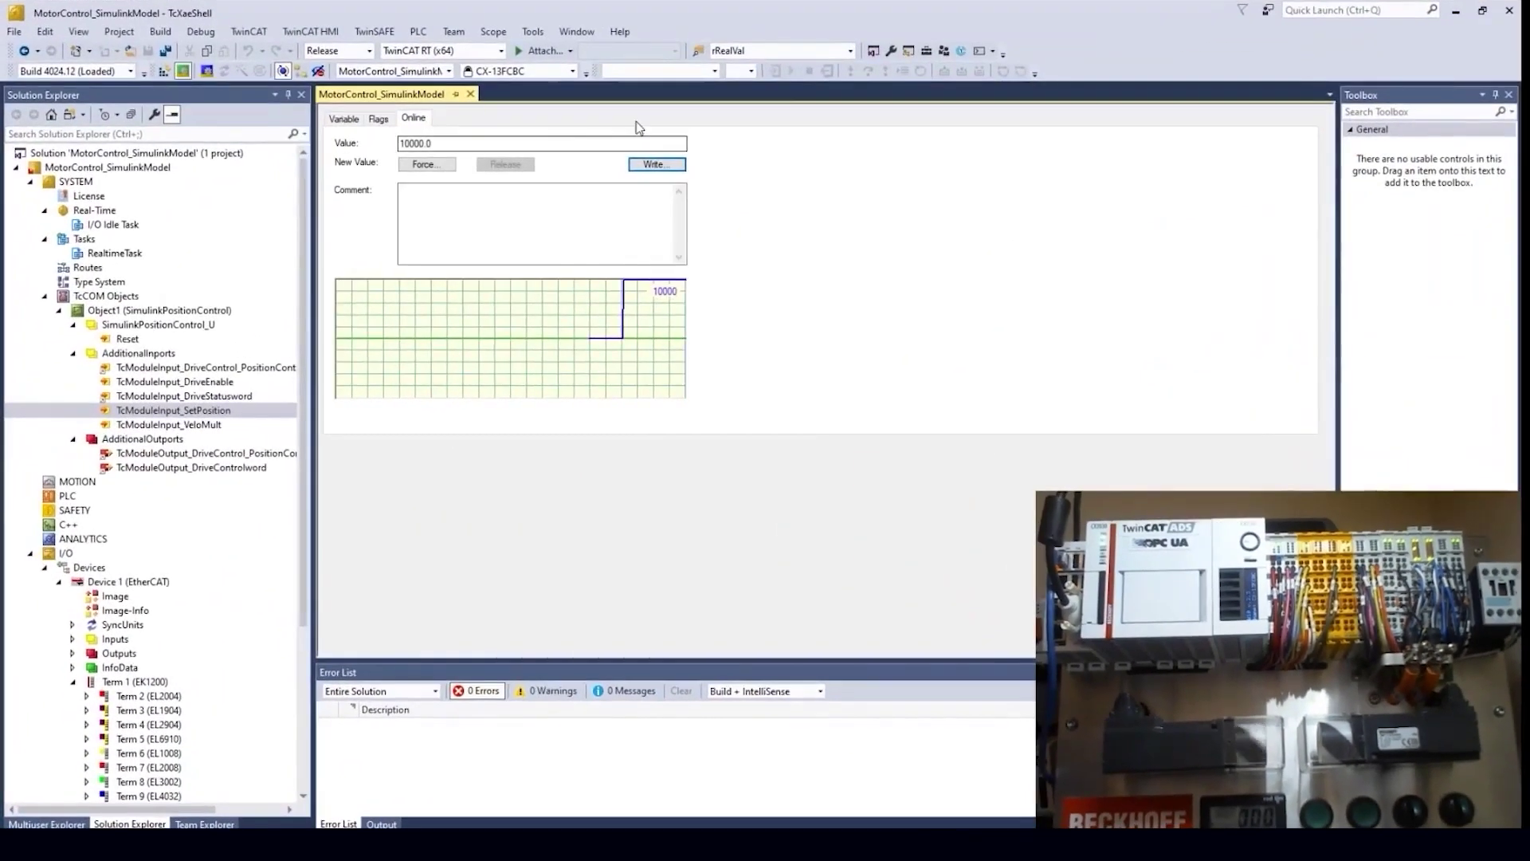
pyautogui.doubleClick(178, 311)
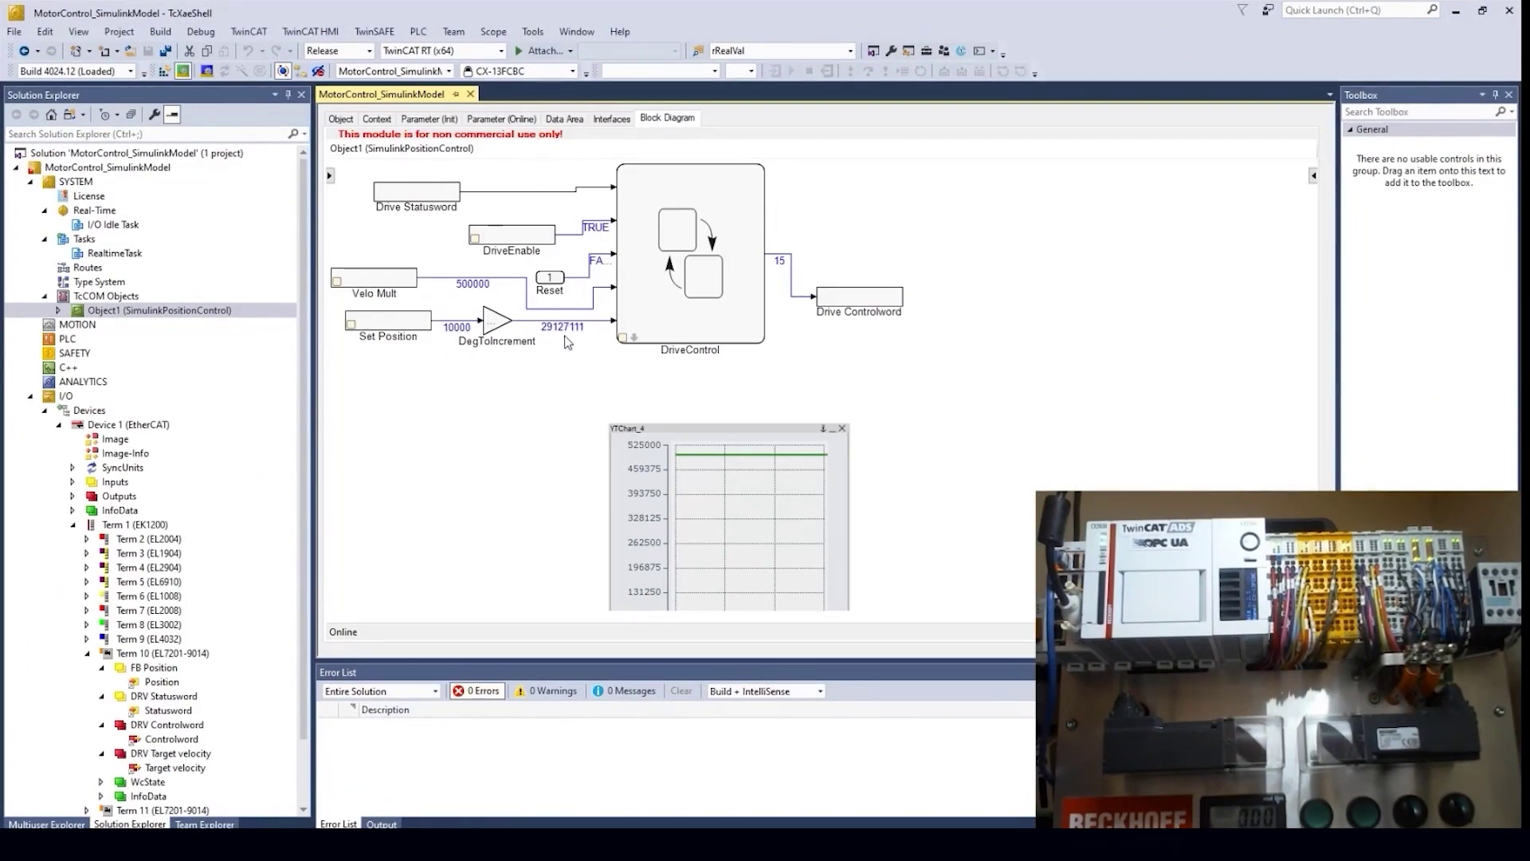
# Add a new Standard PLC Project, Untitled1, under the PLC node
pyautogui.click(77, 324)
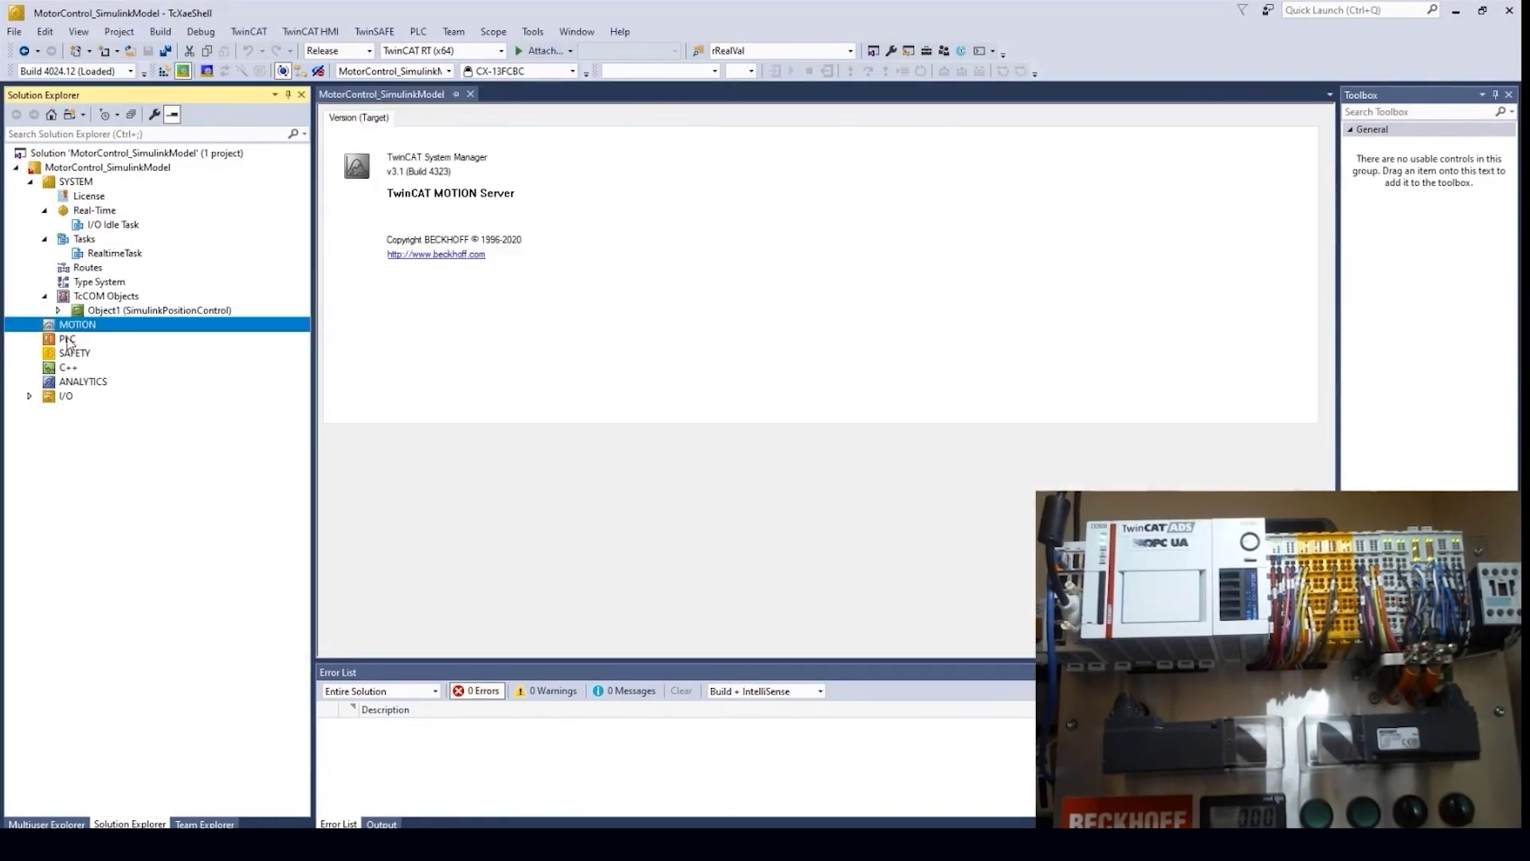
pyautogui.rightClick(72, 338)
pyautogui.click(119, 346)
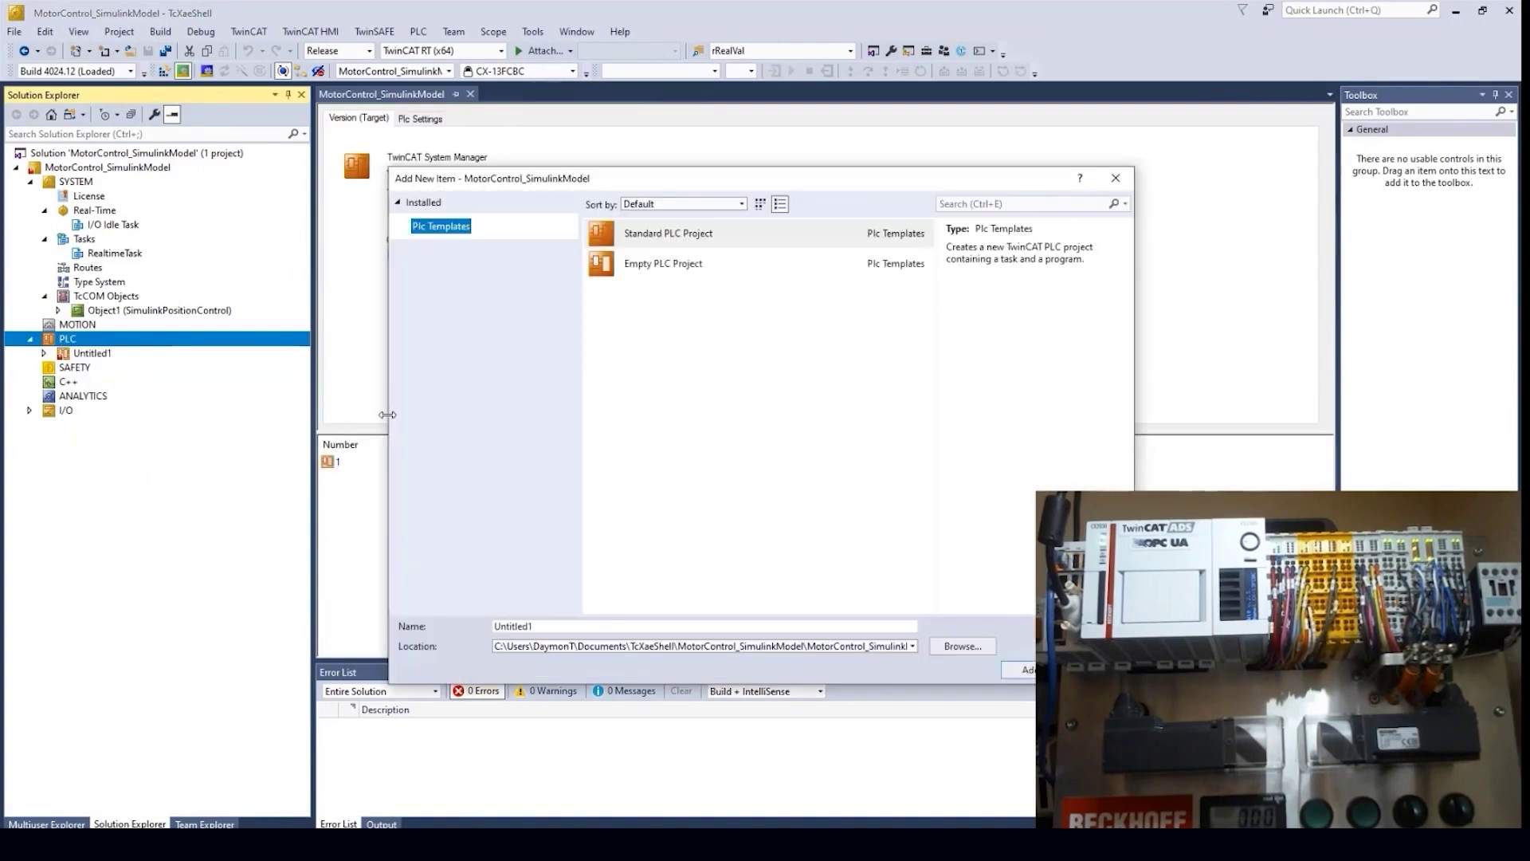
pyautogui.press('Escape')
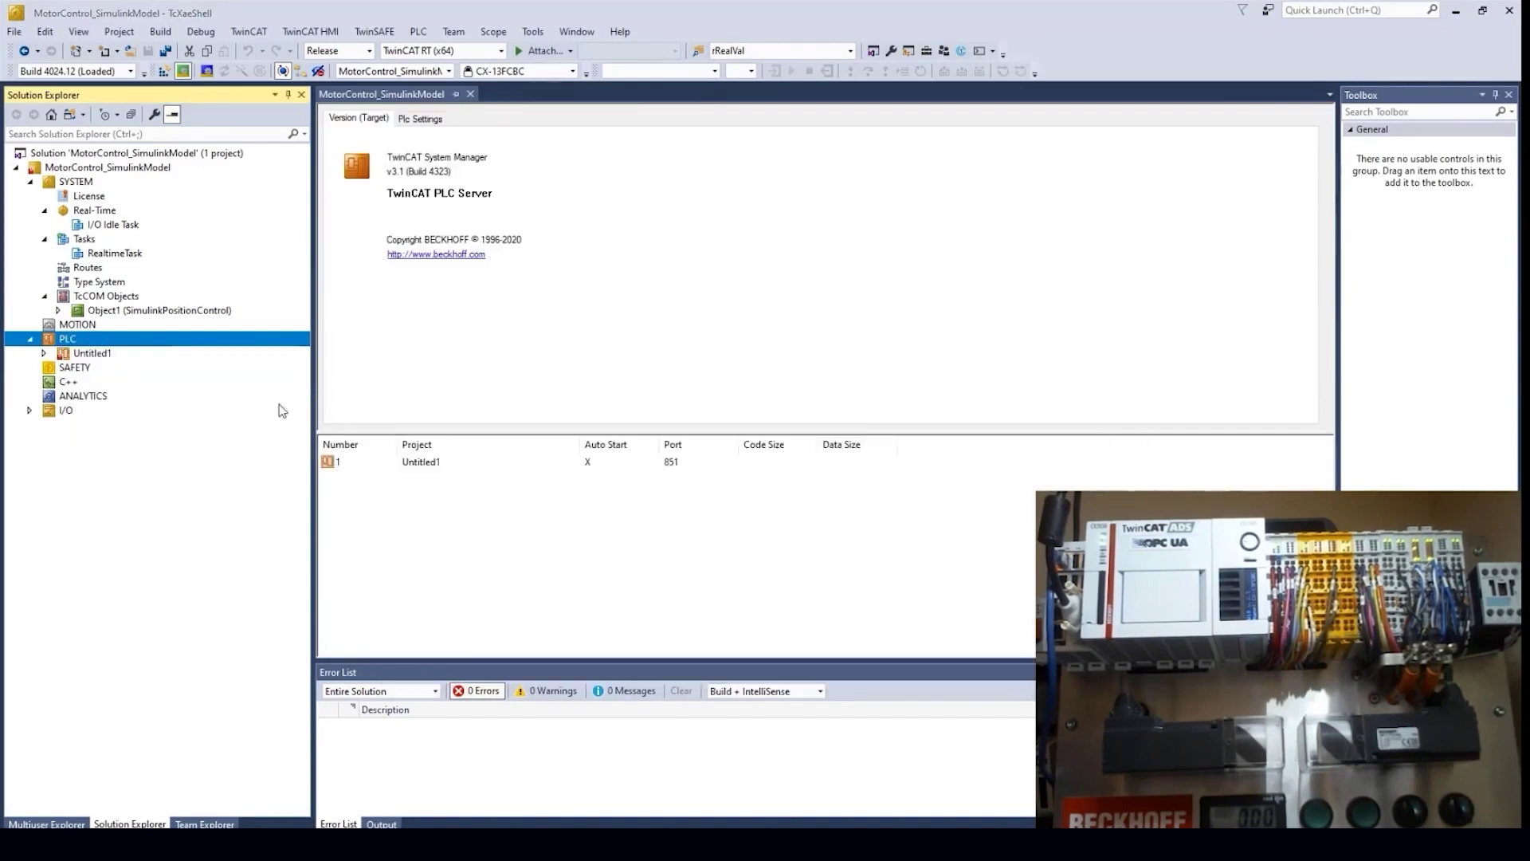
# Add the SimulinkPositionControl library from TE140x-TargetForMatlabAndSimulink to Untitled1's References
pyautogui.click(61, 383)
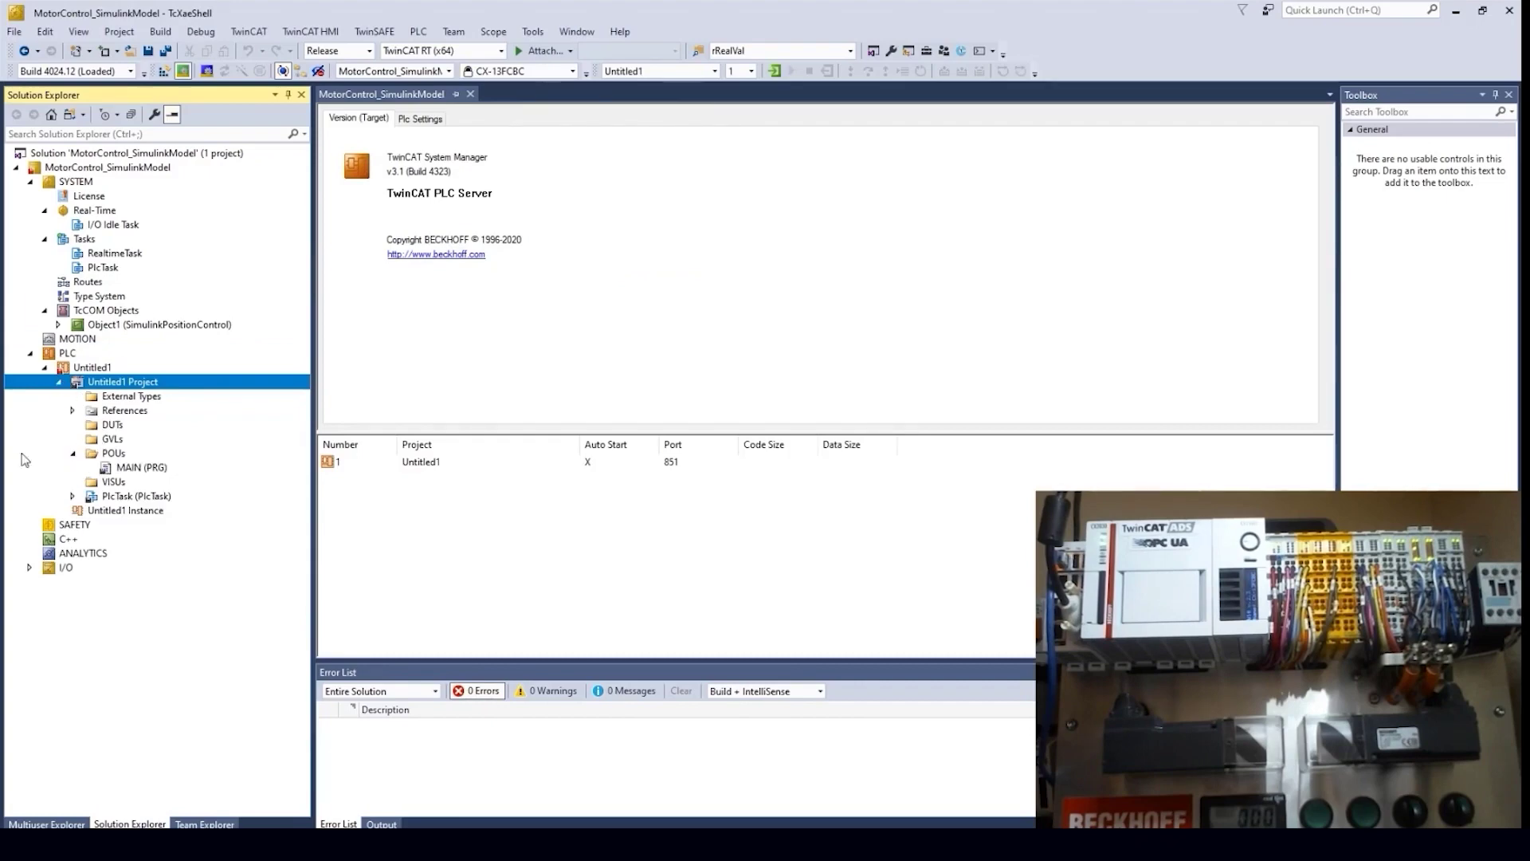
pyautogui.click(73, 411)
pyautogui.click(126, 416)
pyautogui.rightClick(127, 416)
pyautogui.click(169, 426)
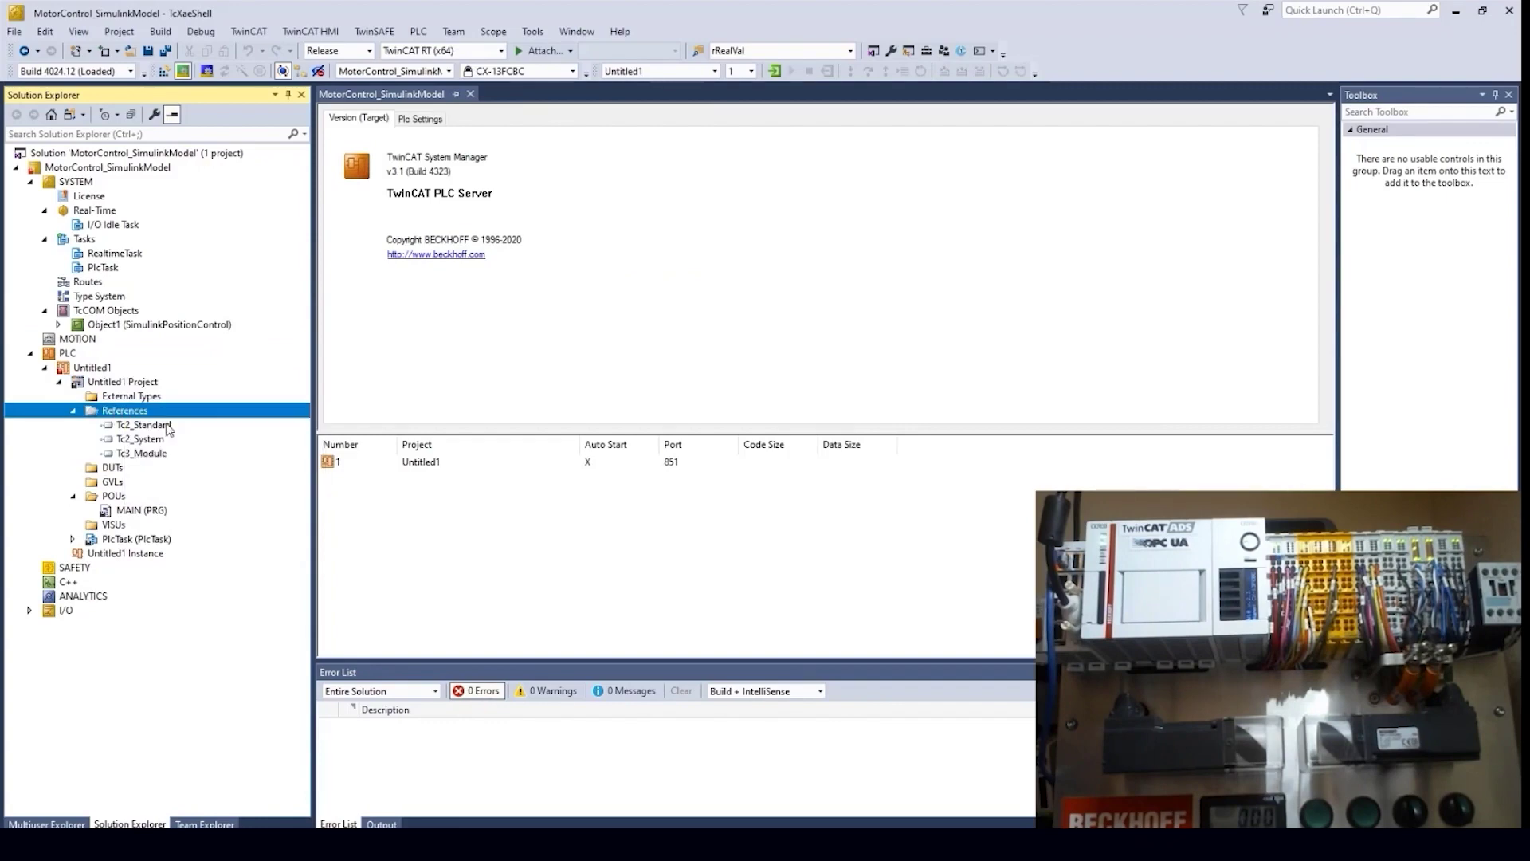
pyautogui.click(407, 486)
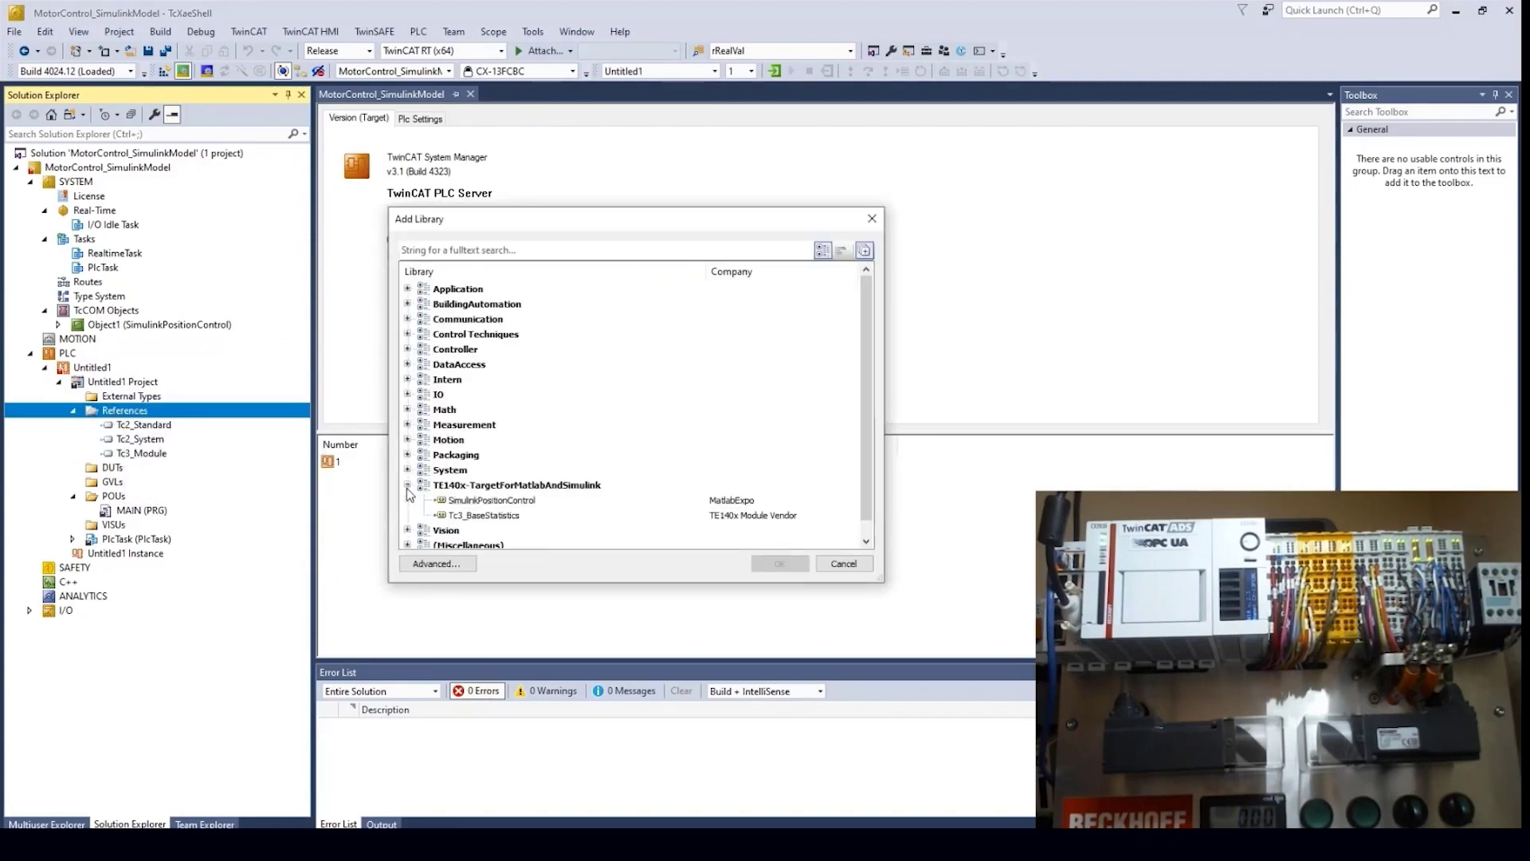
pyautogui.click(525, 501)
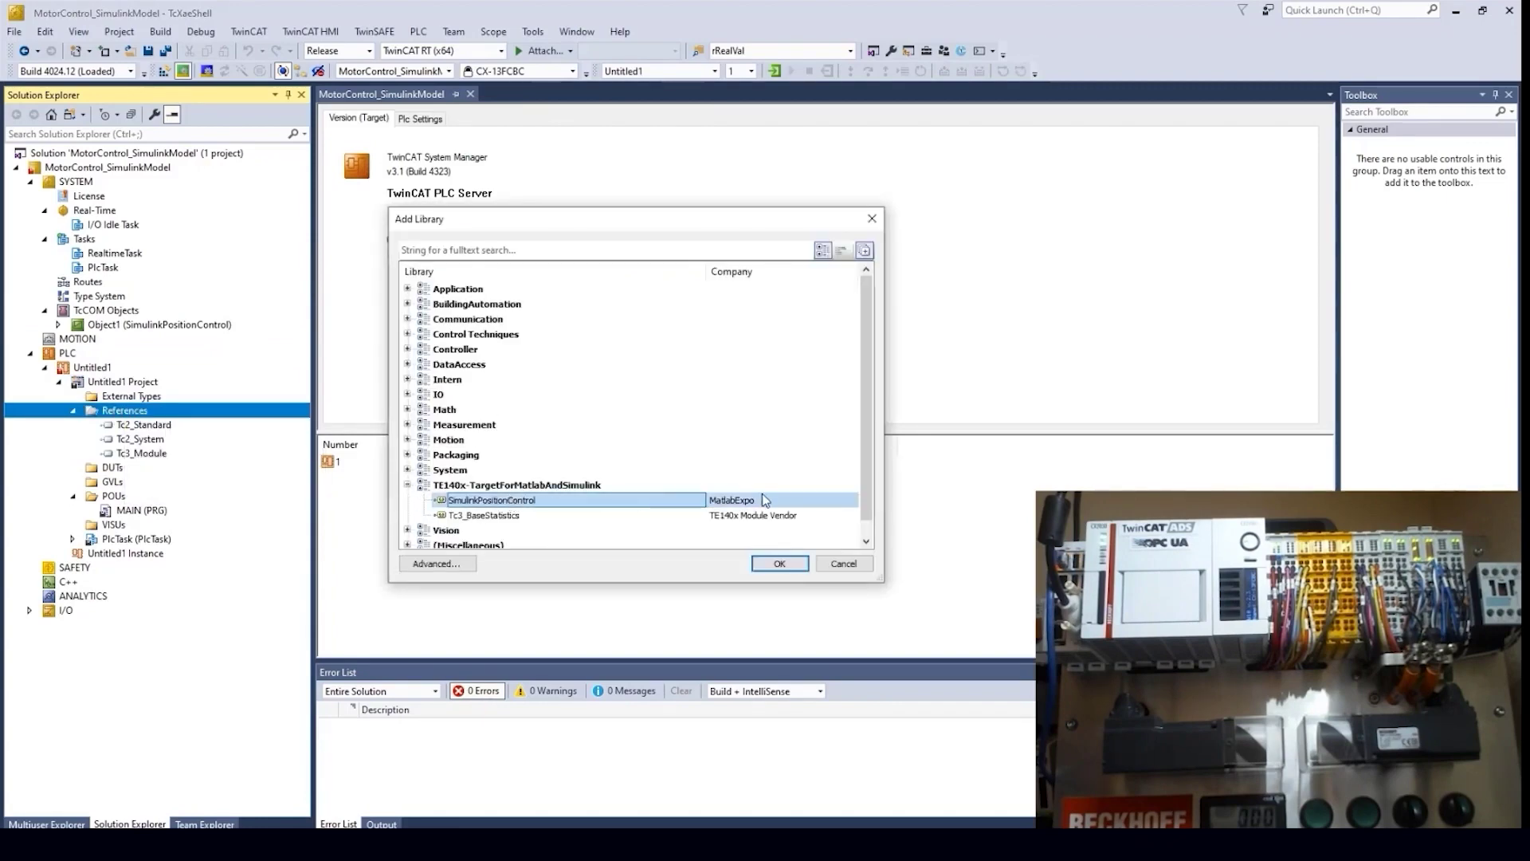
pyautogui.click(769, 564)
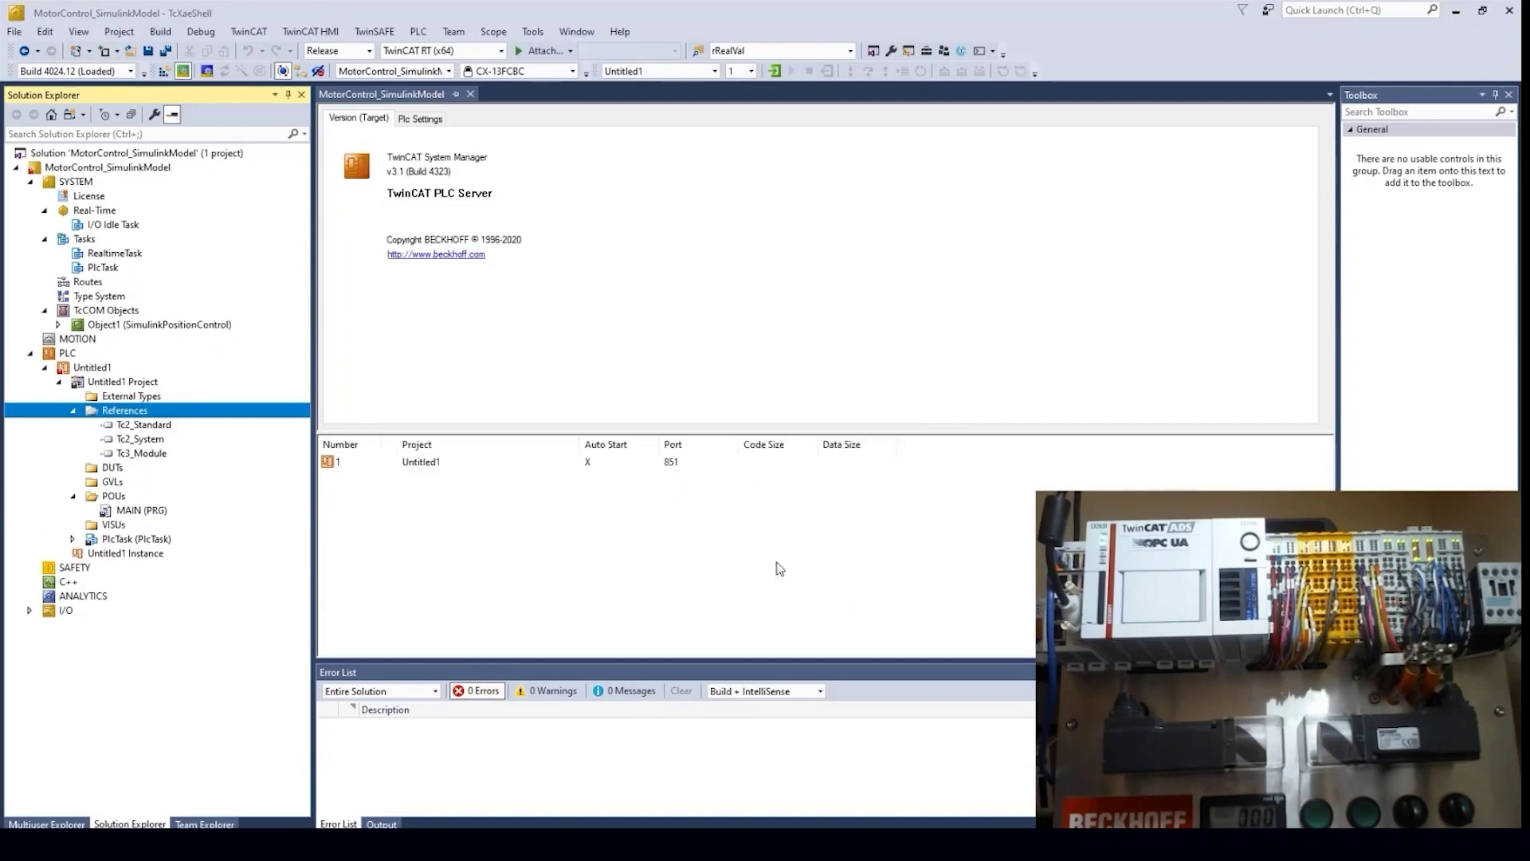
# Browse the library's Pous: FB_SimulinkPositionControl in Graphical view, then FB_SimulinkPositionControl_TcCOM's methods
pyautogui.doubleClick(216, 434)
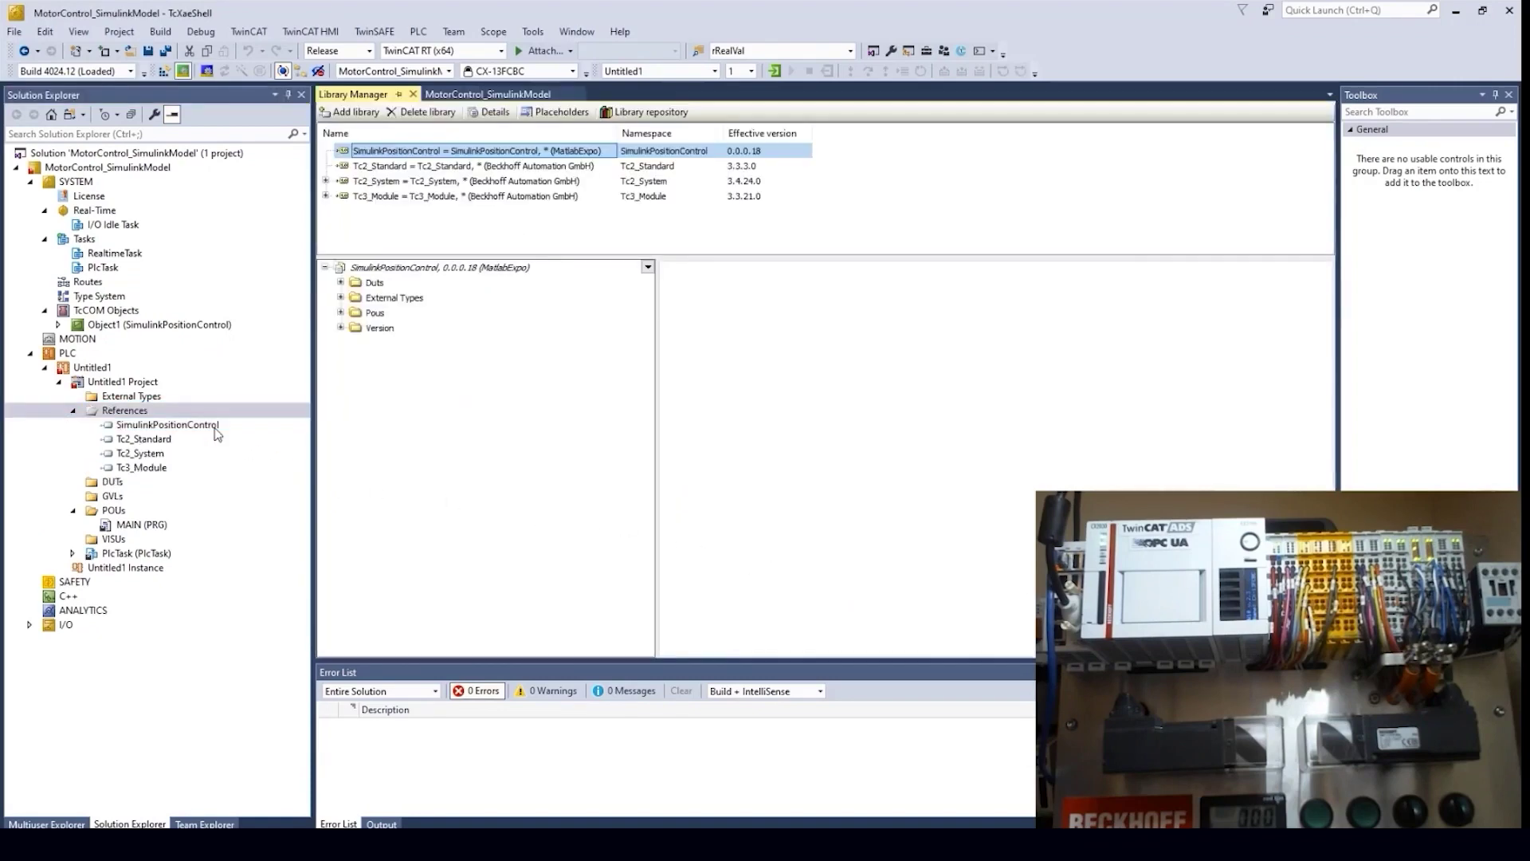
pyautogui.click(341, 313)
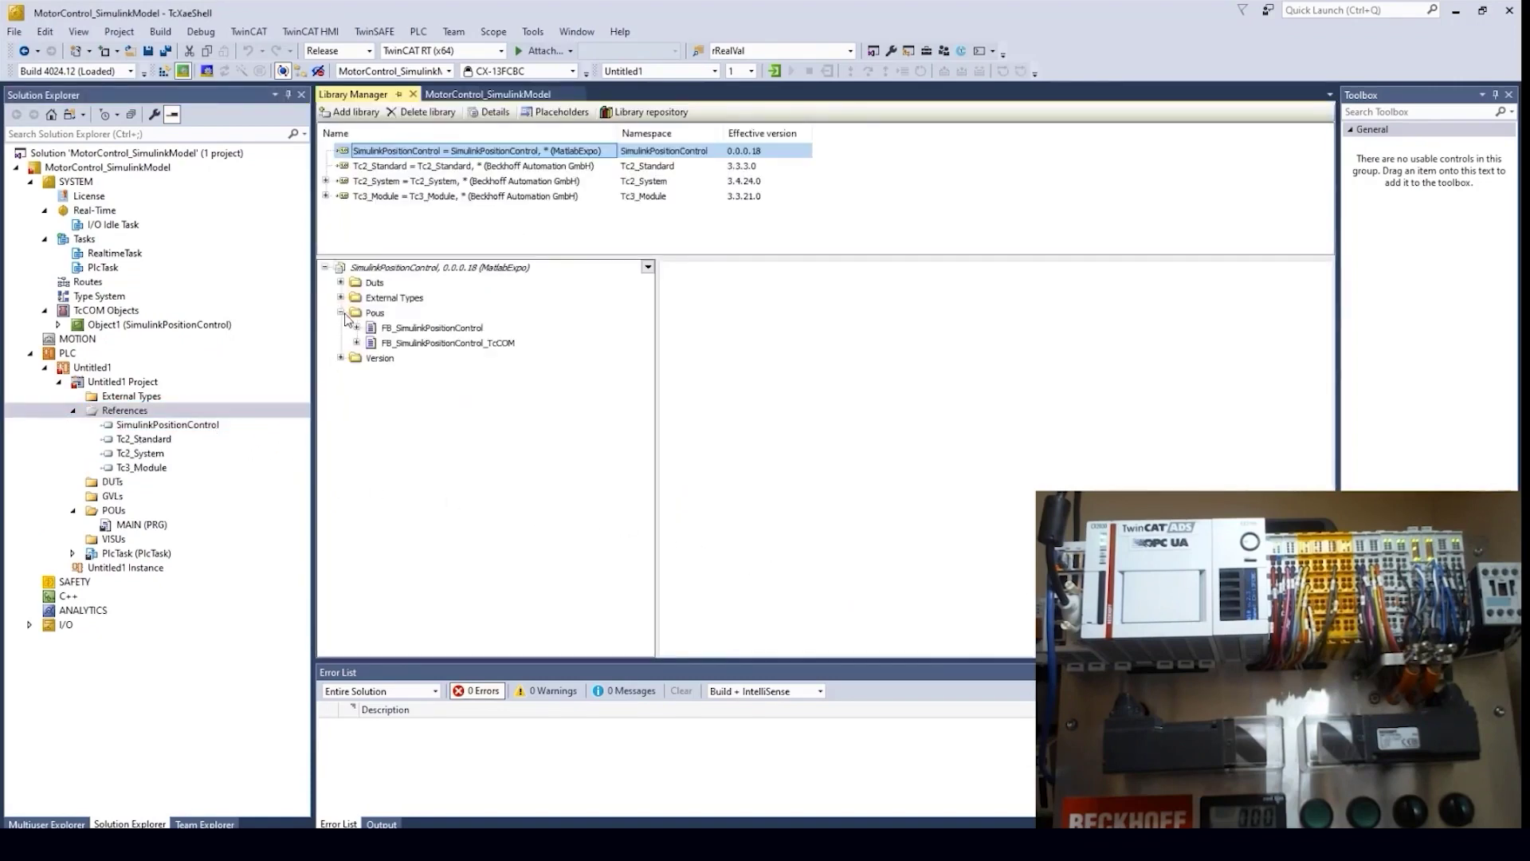
pyautogui.click(430, 329)
pyautogui.click(357, 328)
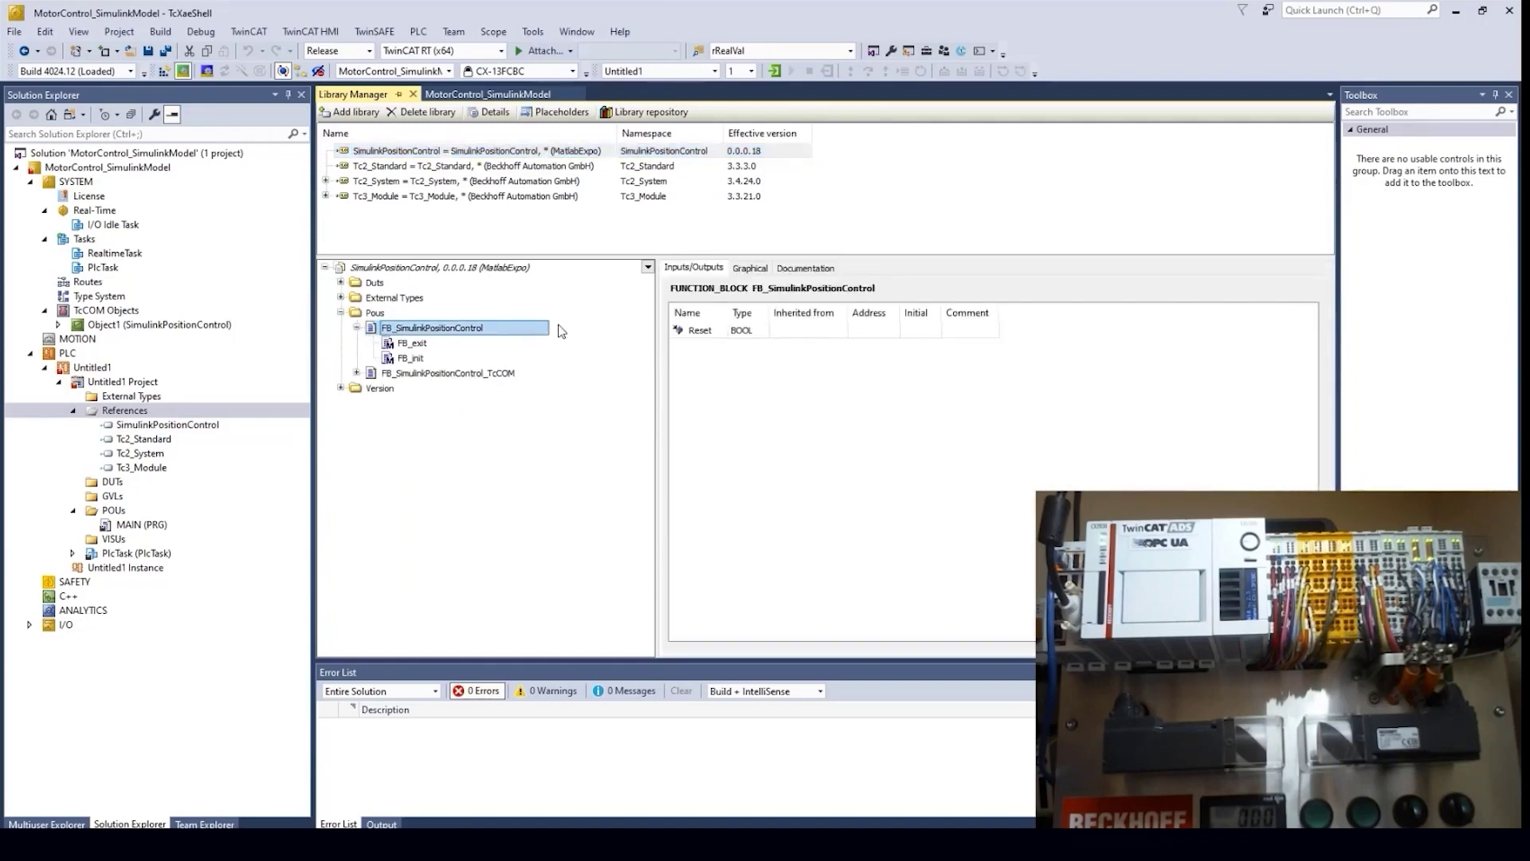
pyautogui.click(759, 271)
pyautogui.click(460, 374)
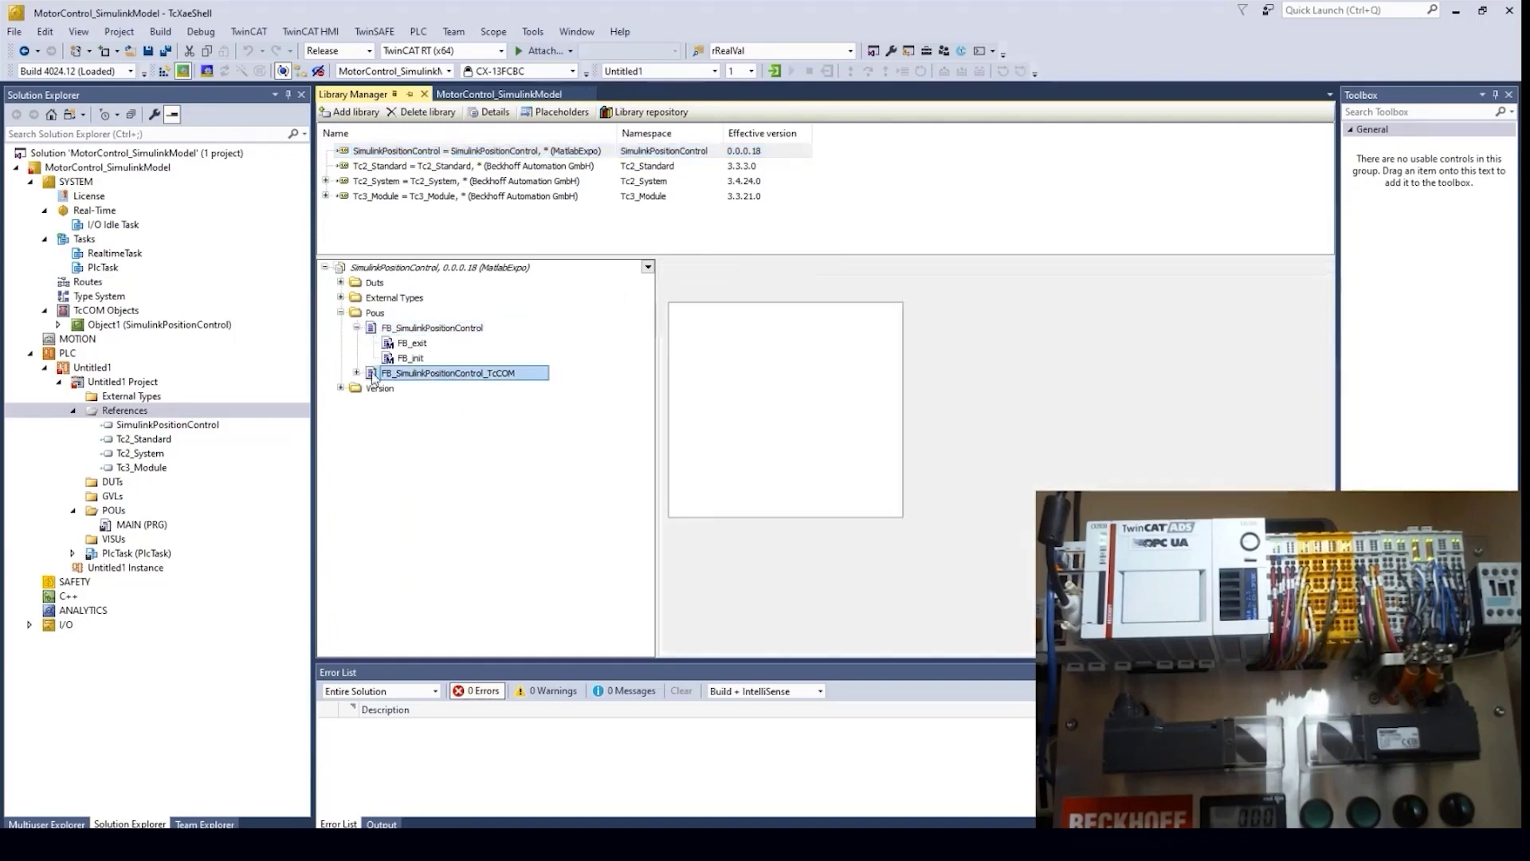
pyautogui.click(356, 373)
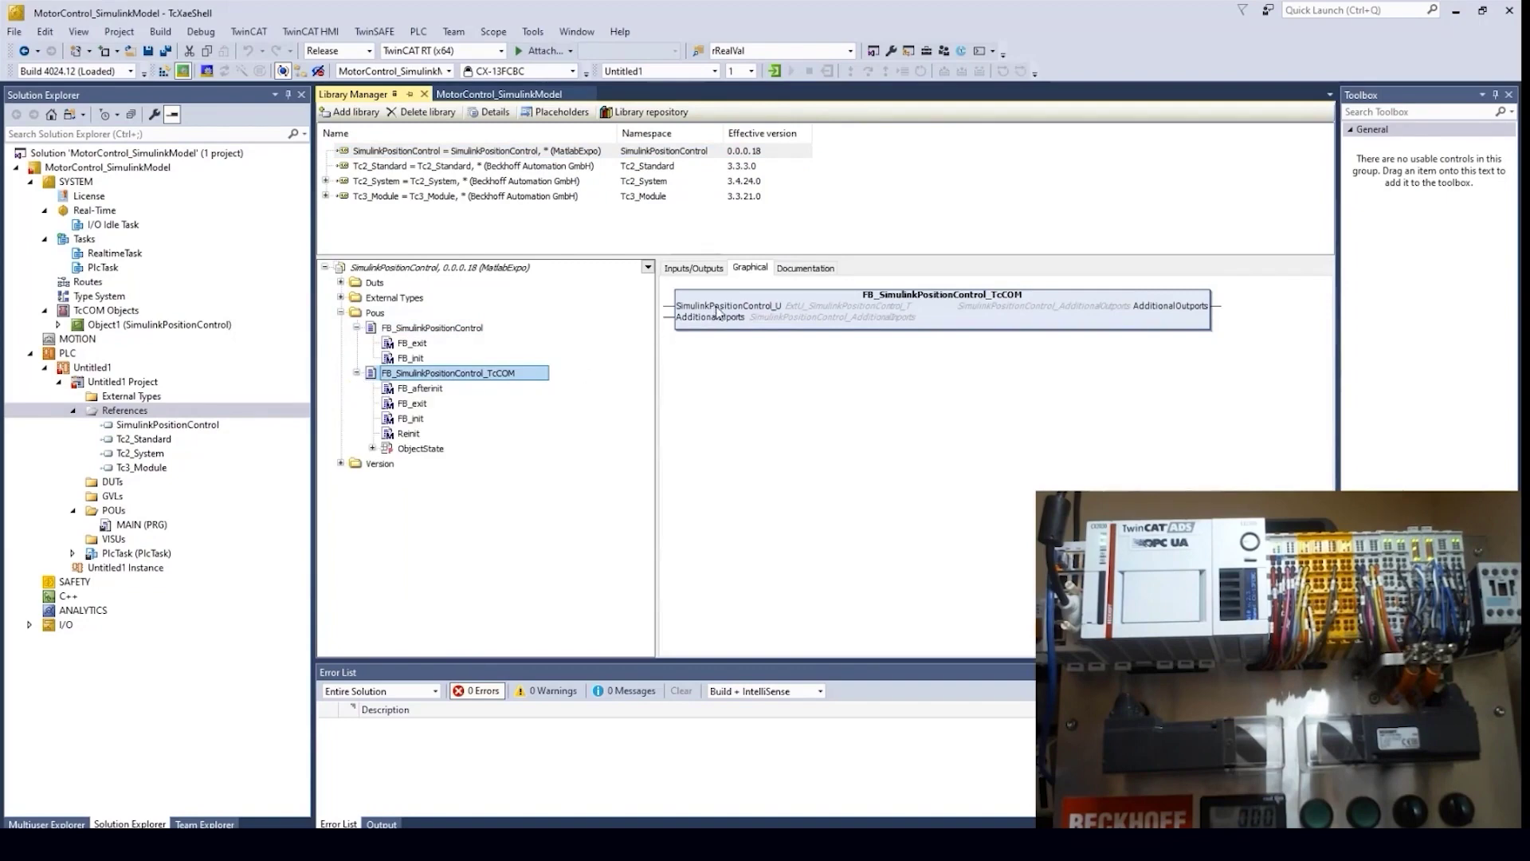